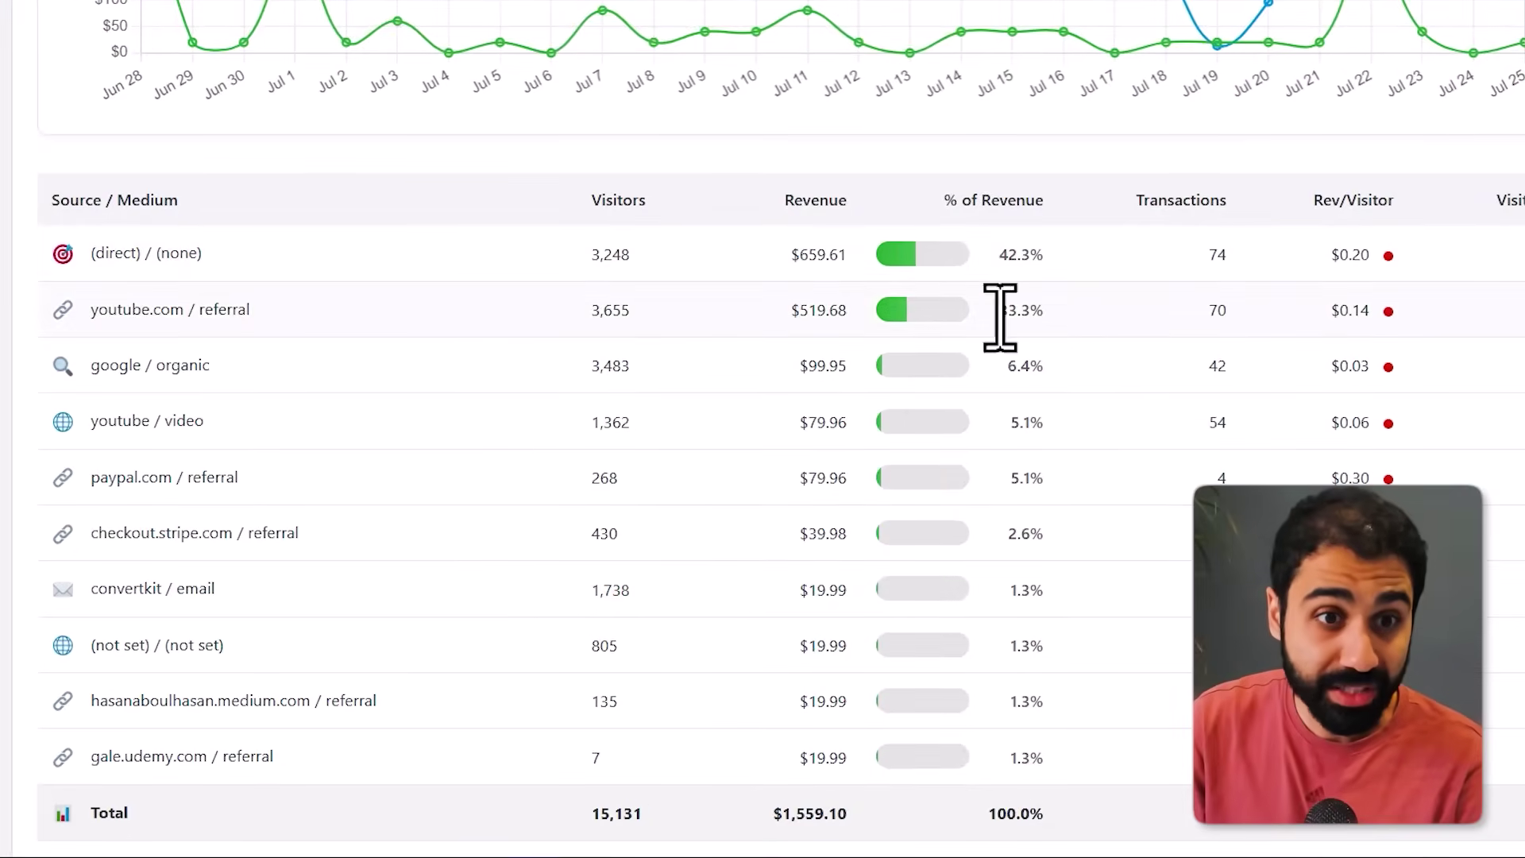
drag(109, 311, 313, 350)
click(342, 361)
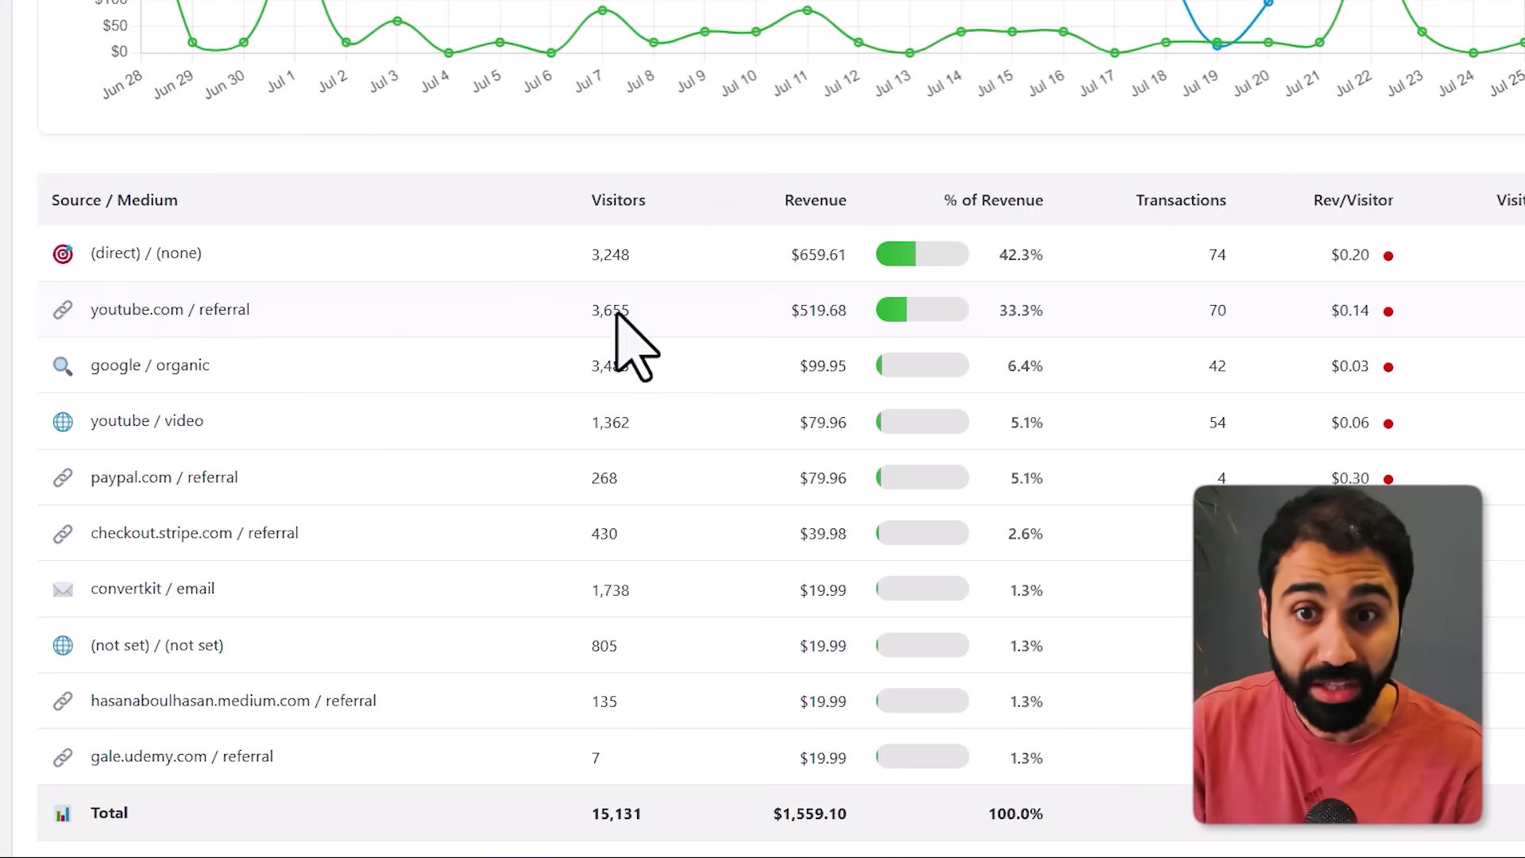
drag(990, 312, 1046, 311)
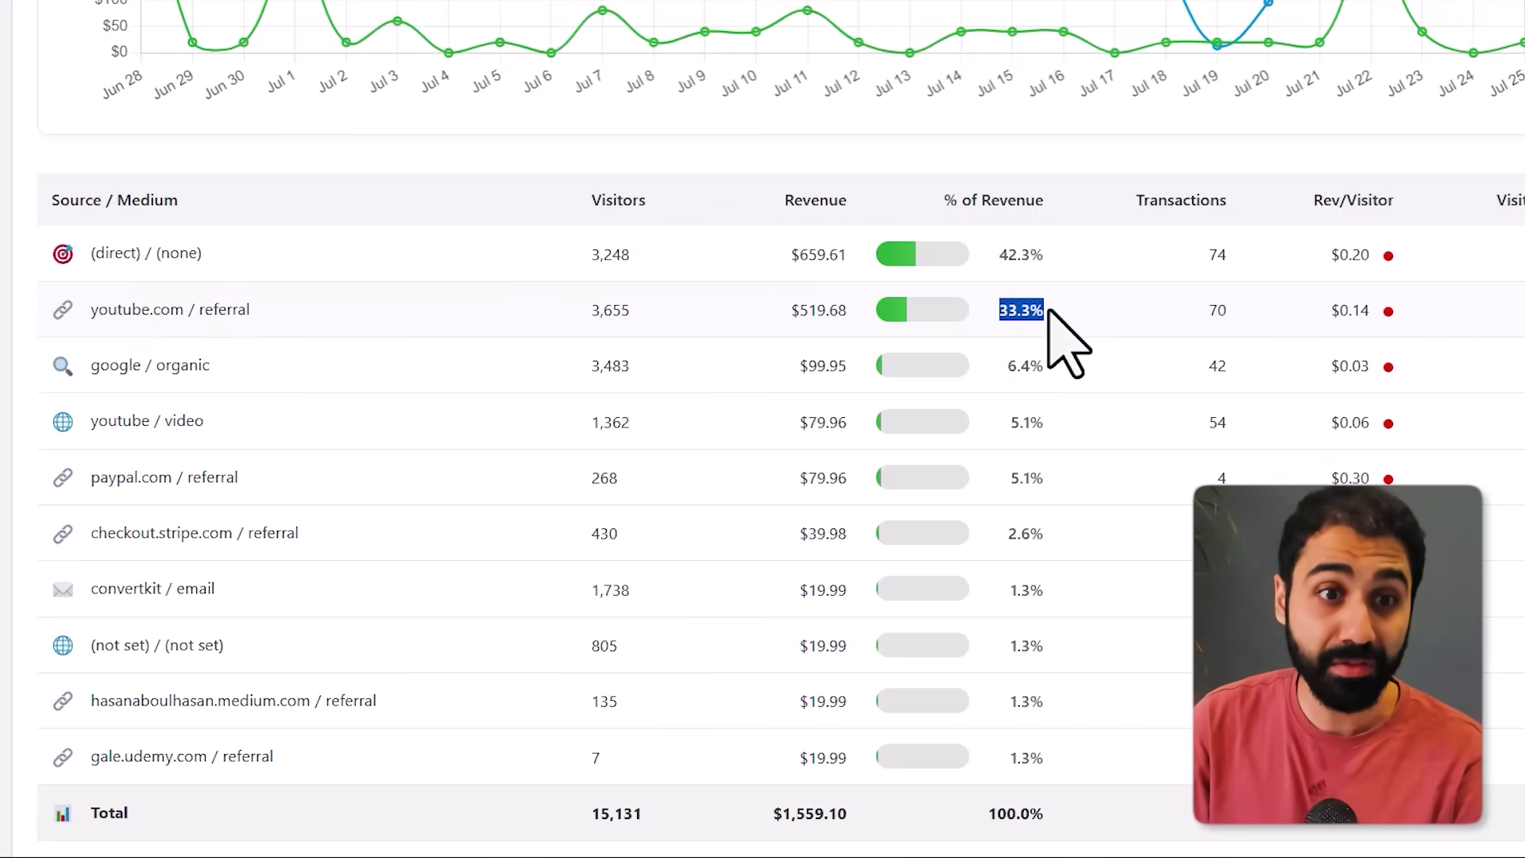
drag(1007, 252, 1074, 259)
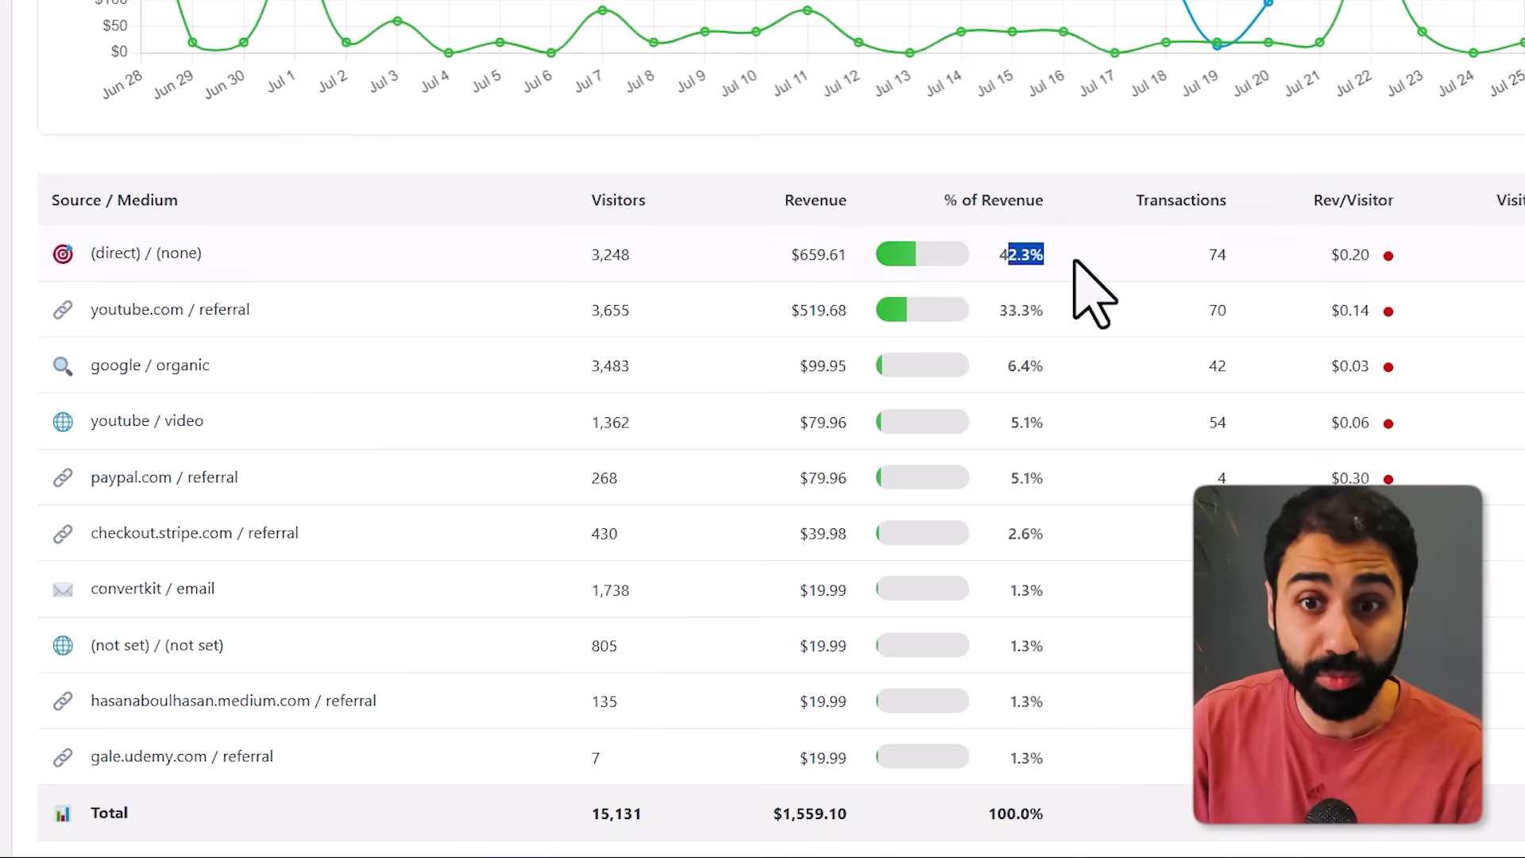
drag(210, 367, 109, 367)
drag(1006, 365, 1047, 364)
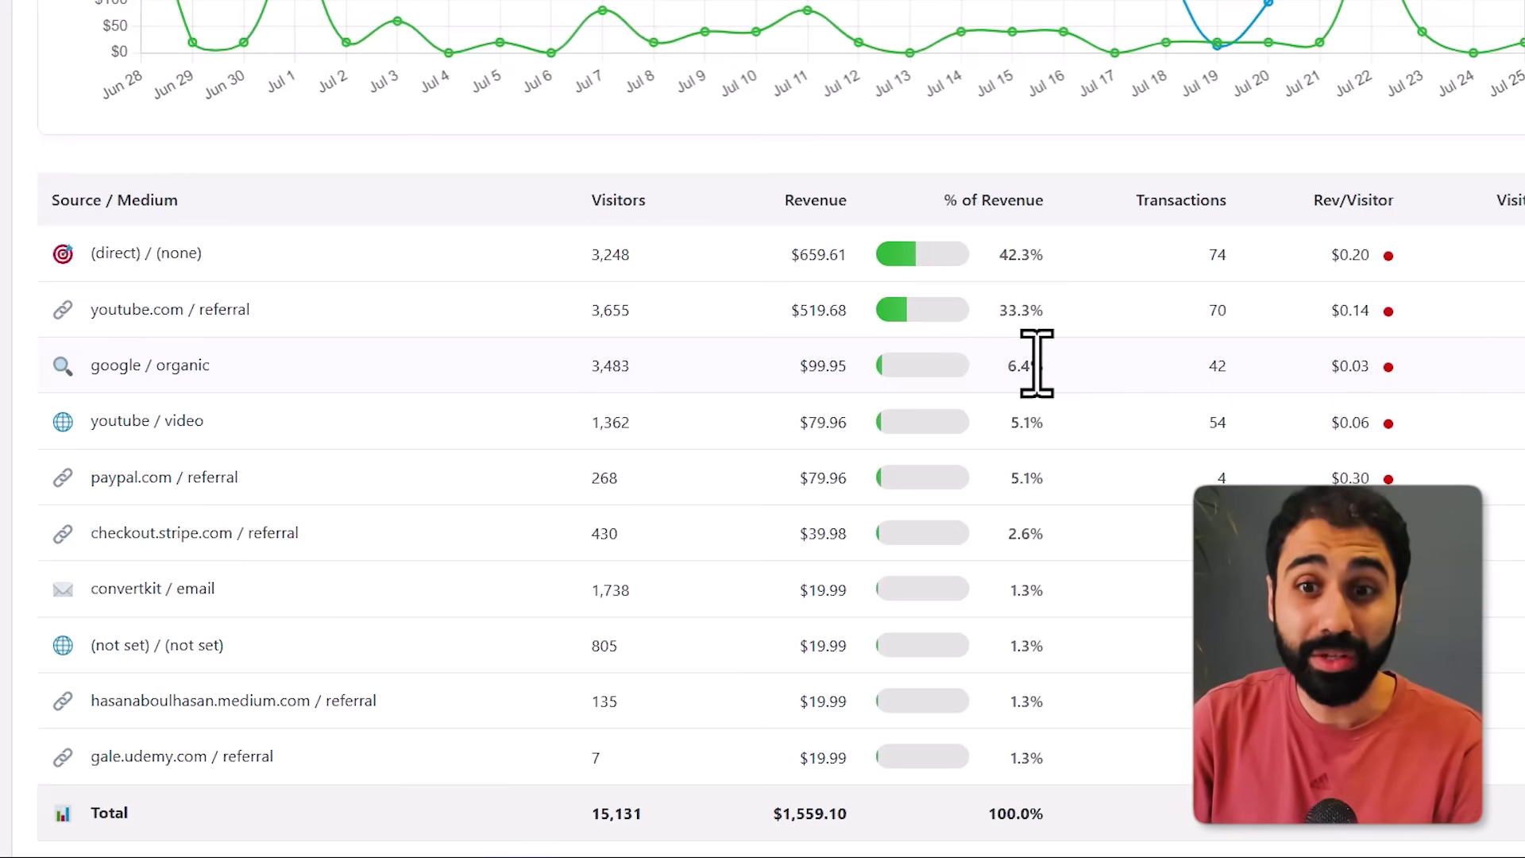
drag(1036, 364, 1009, 365)
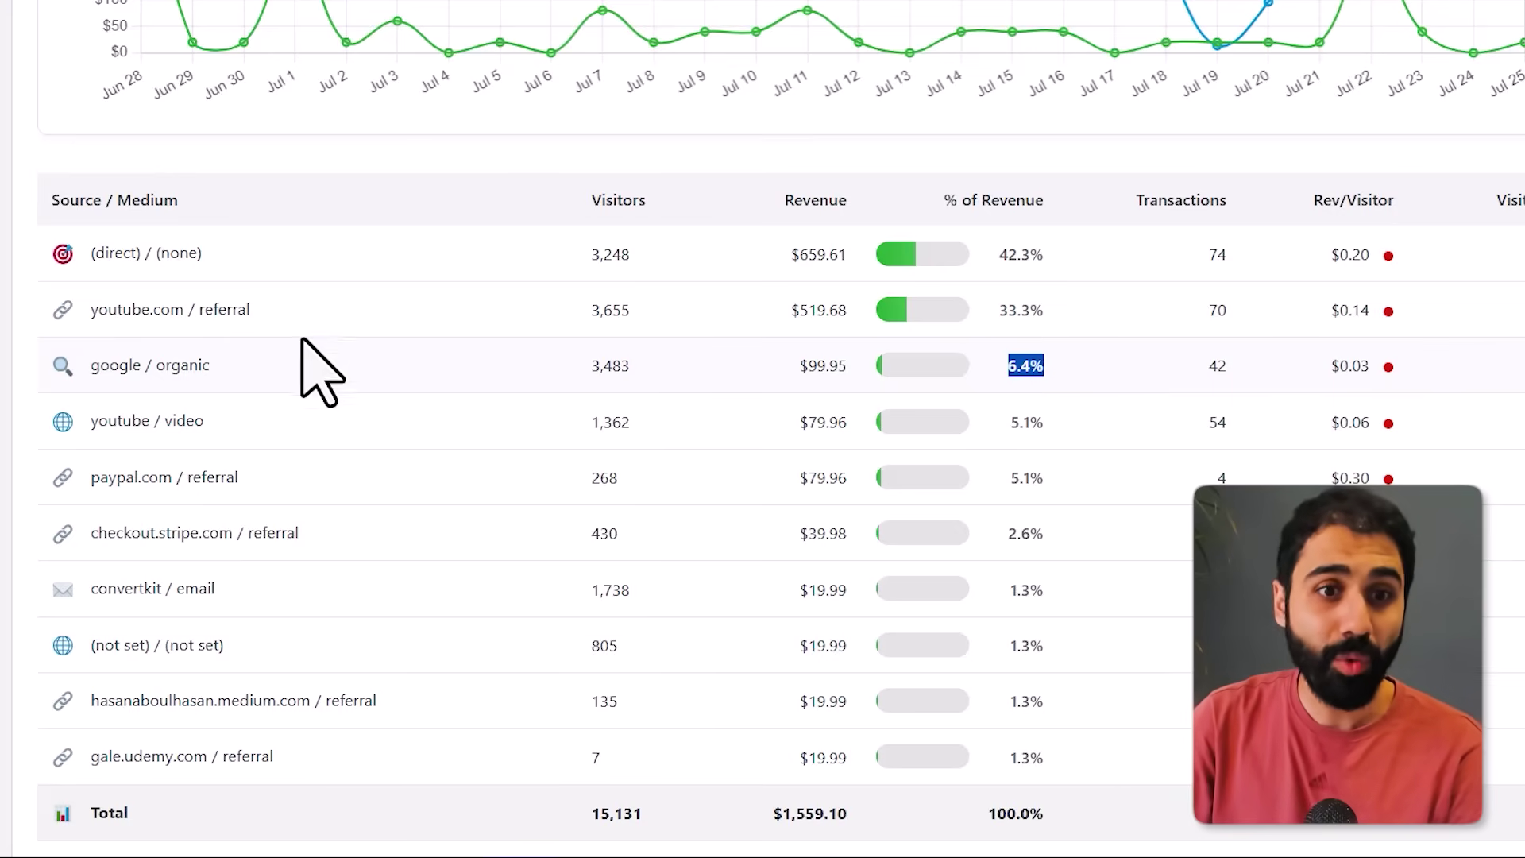
drag(261, 323, 133, 323)
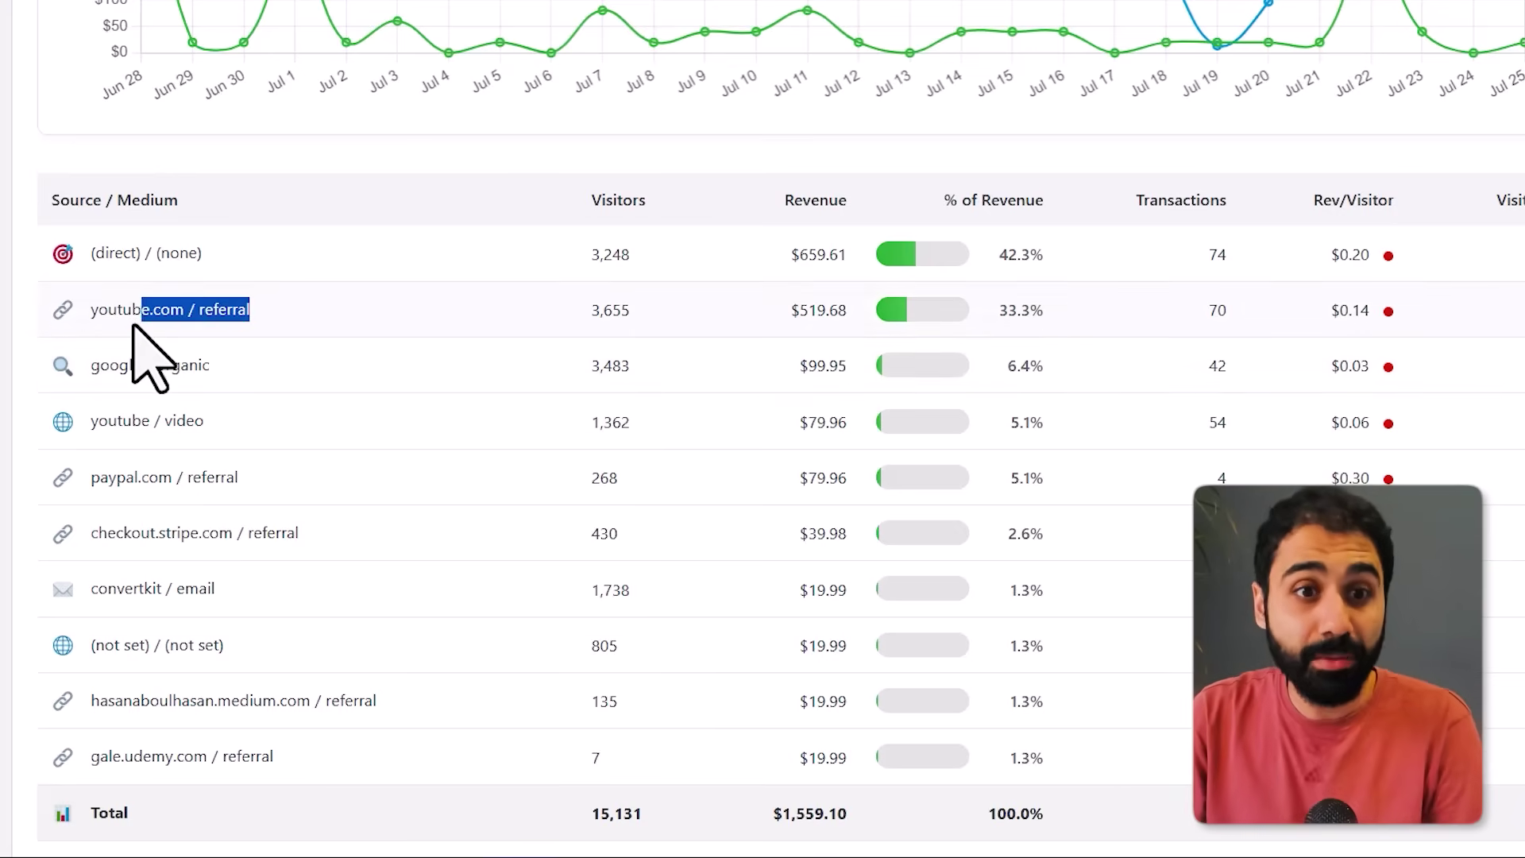
drag(999, 310, 1043, 310)
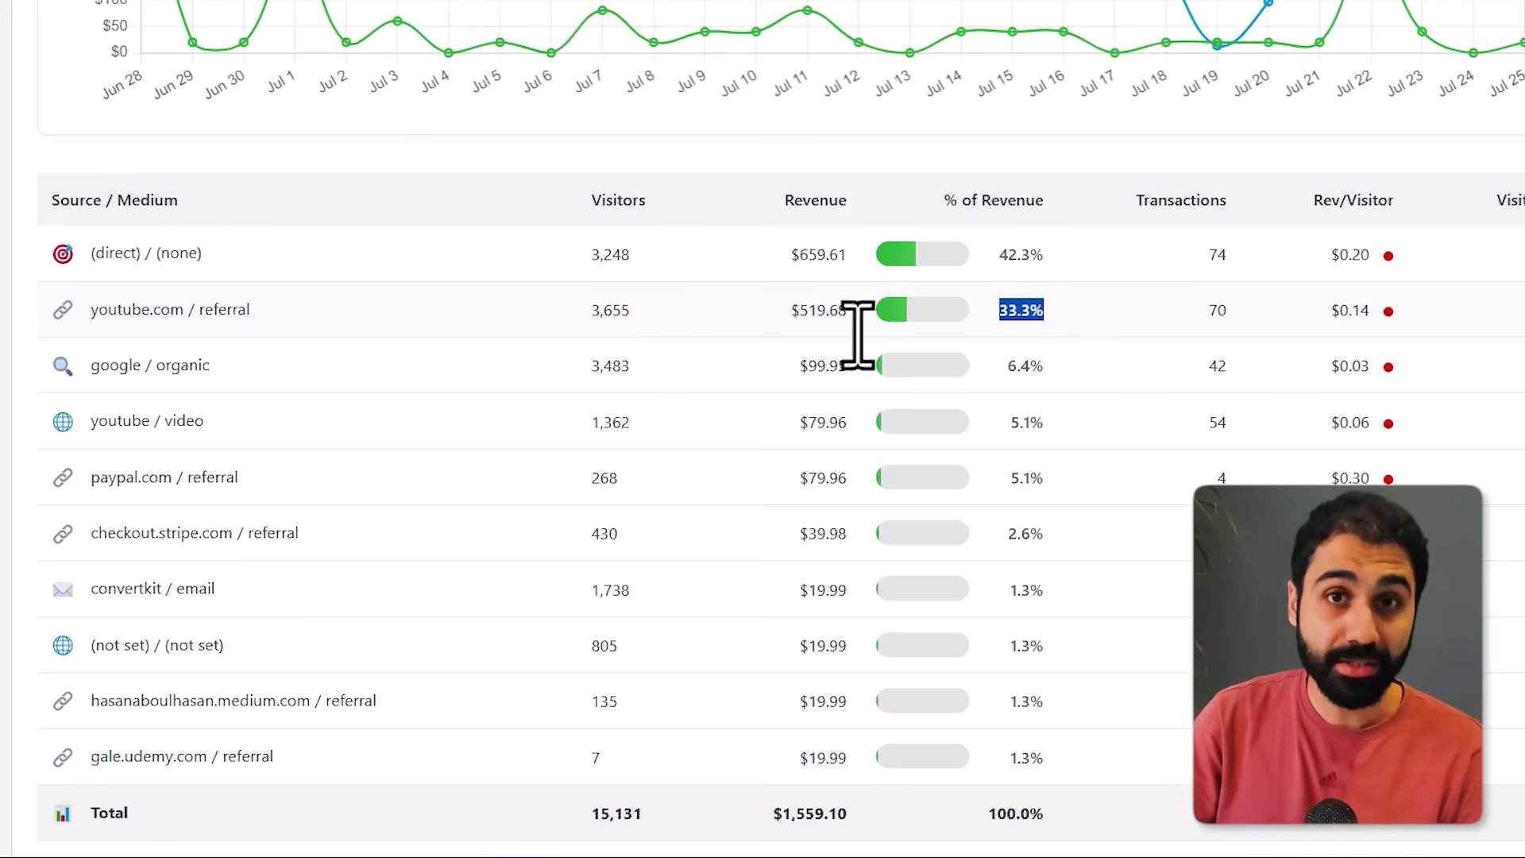
drag(218, 589, 95, 592)
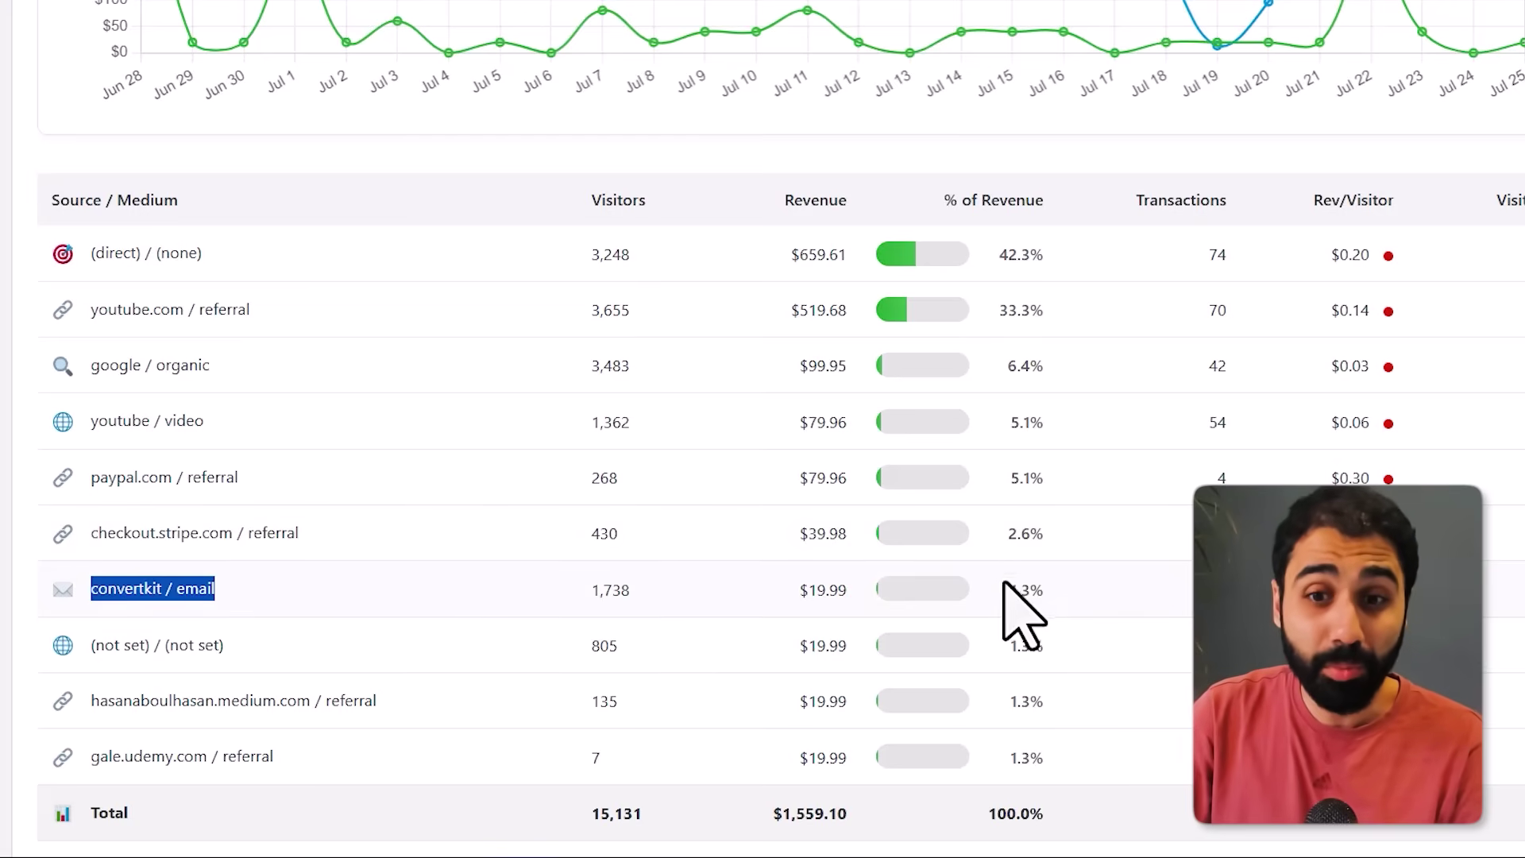
drag(1006, 589, 1040, 590)
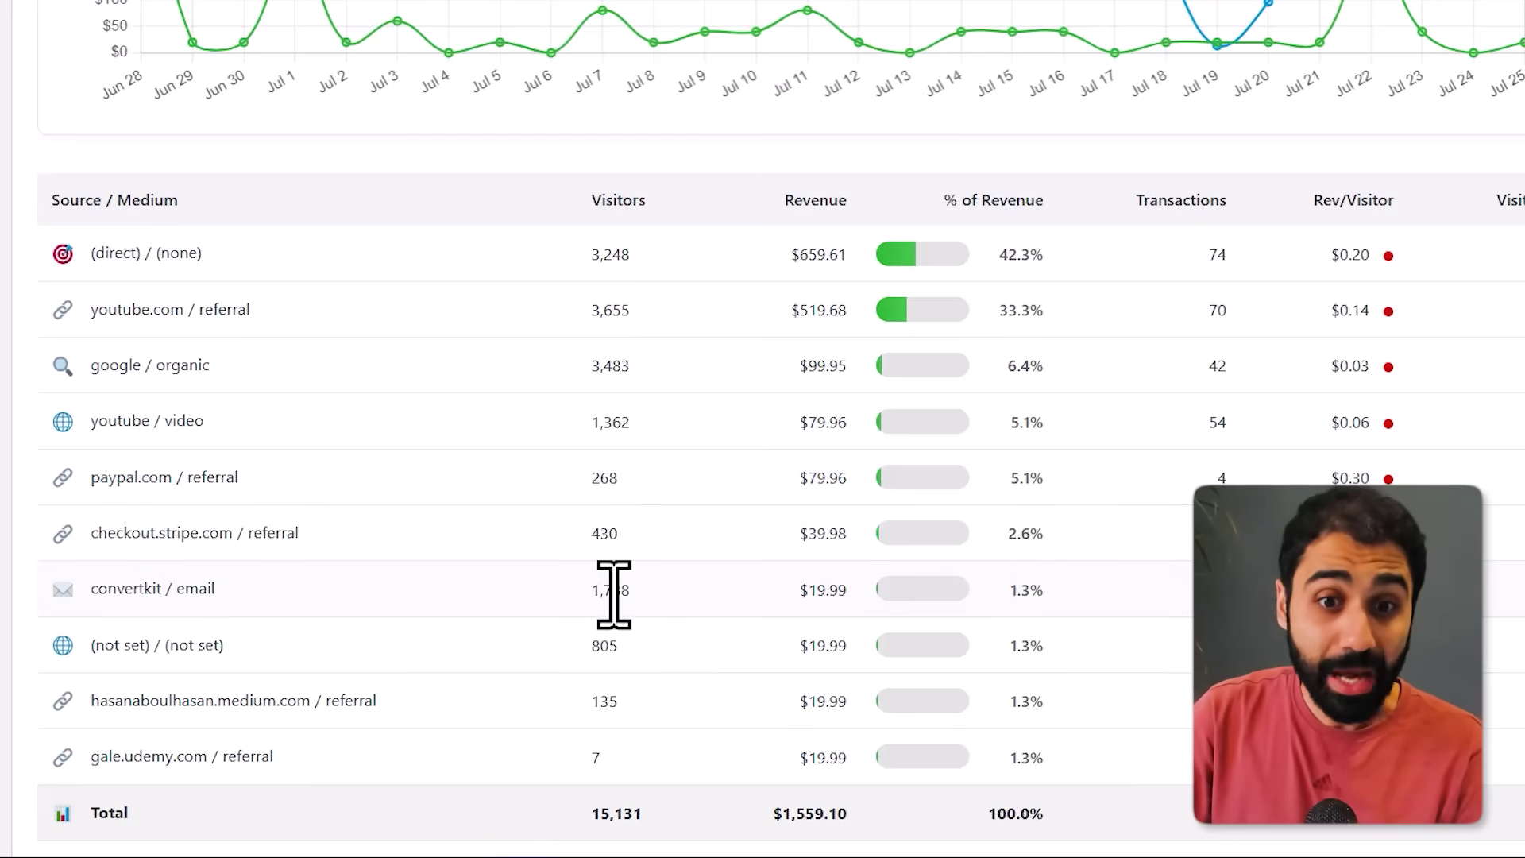
drag(591, 597, 634, 594)
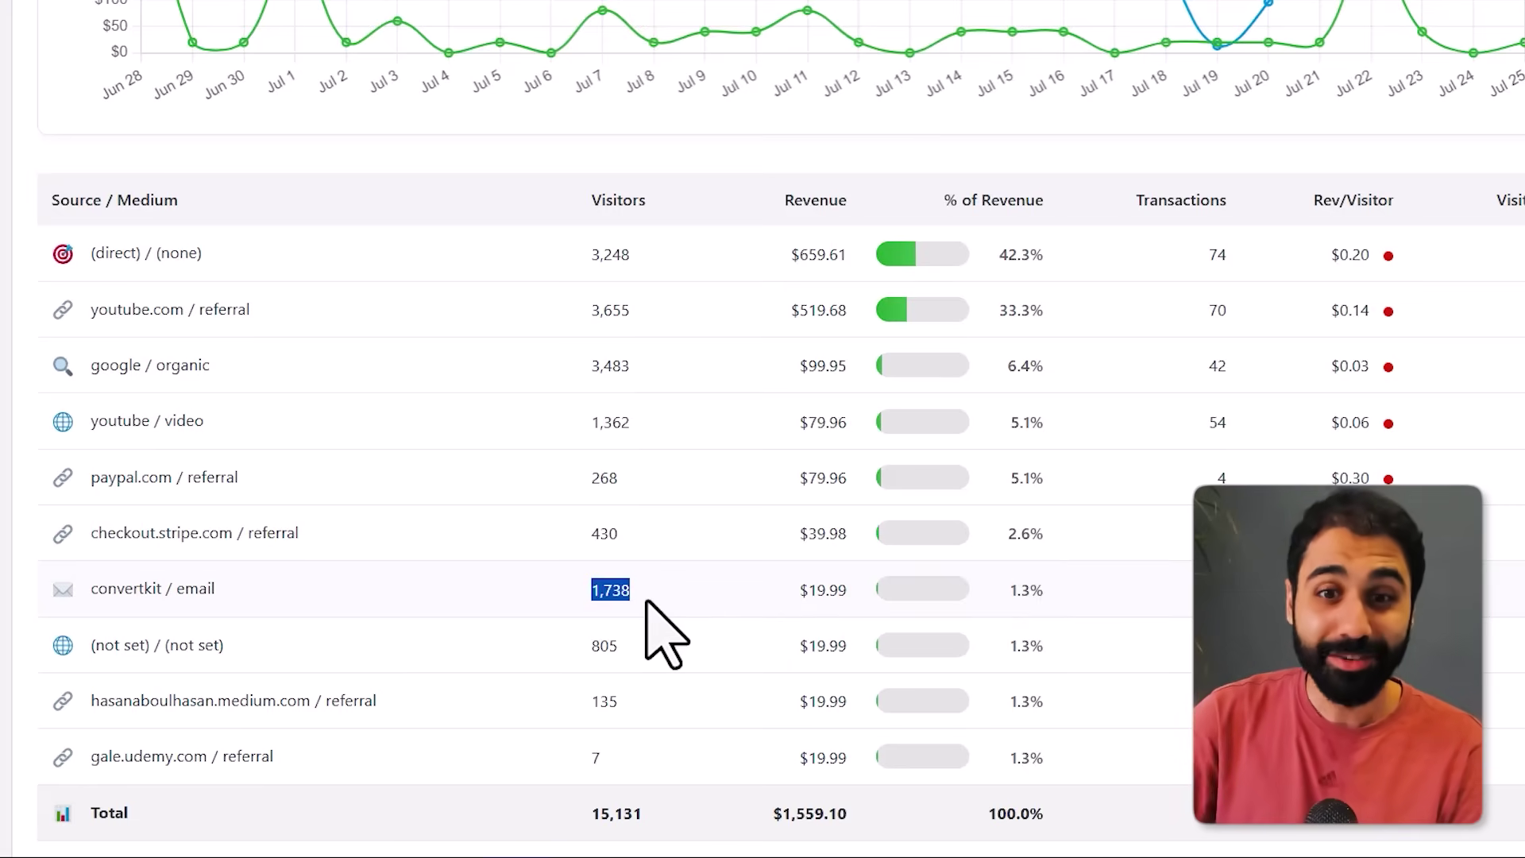
drag(801, 590, 852, 589)
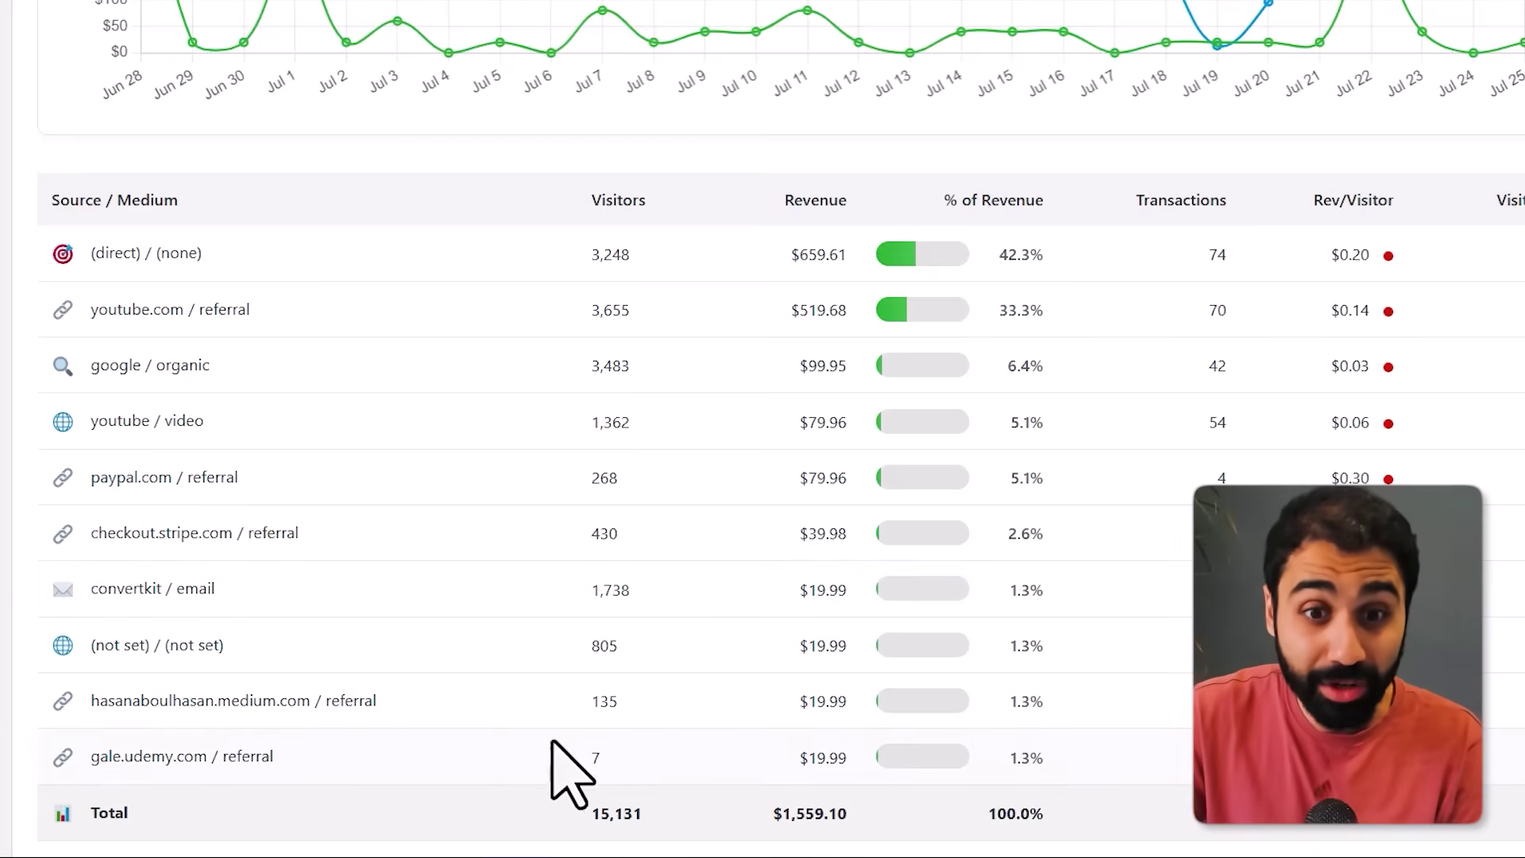
drag(802, 757, 834, 757)
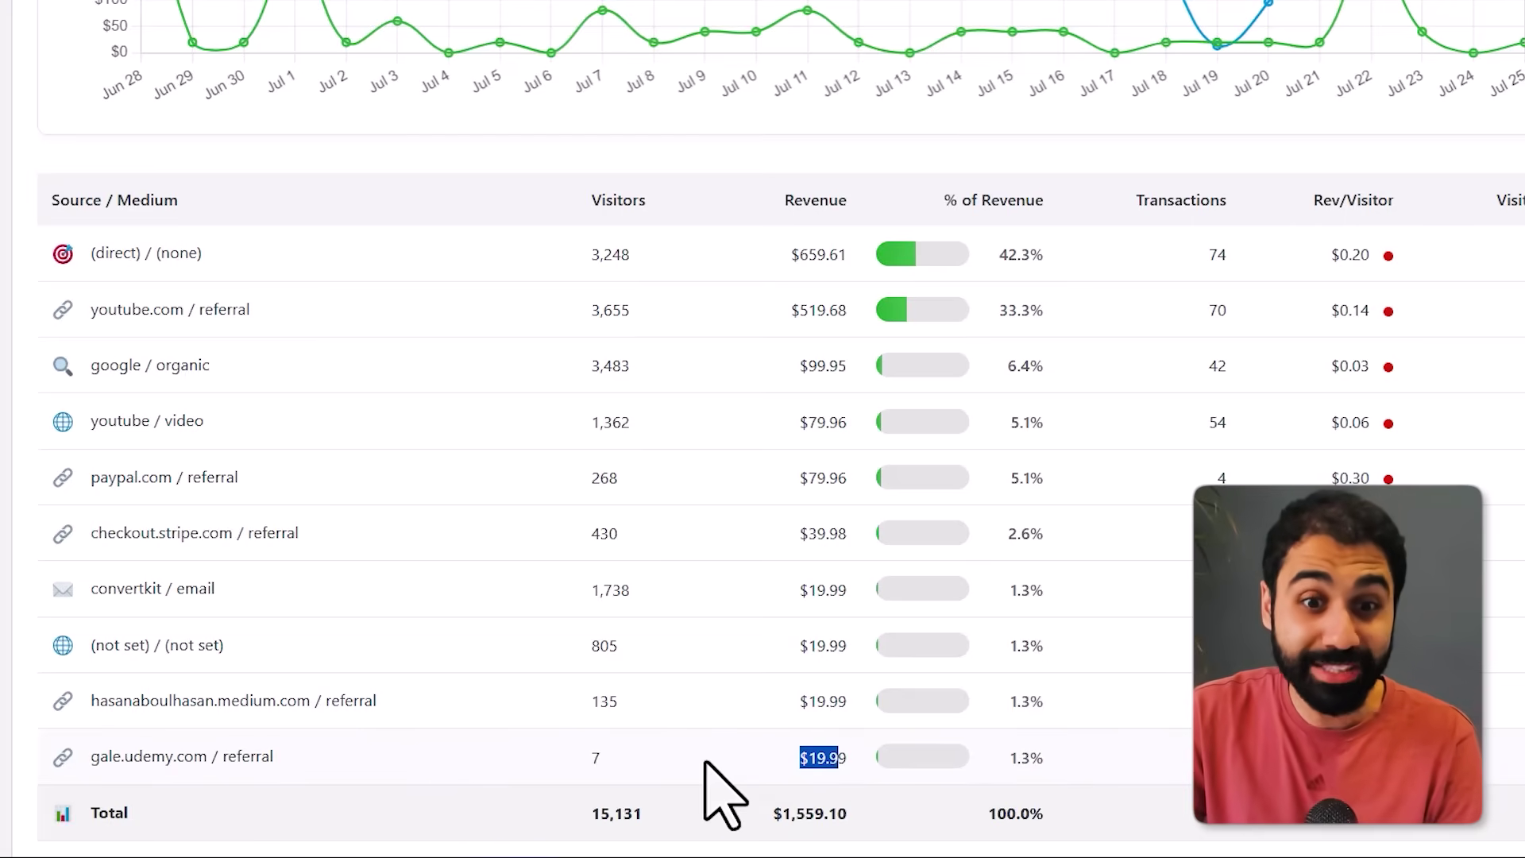
drag(274, 756, 130, 764)
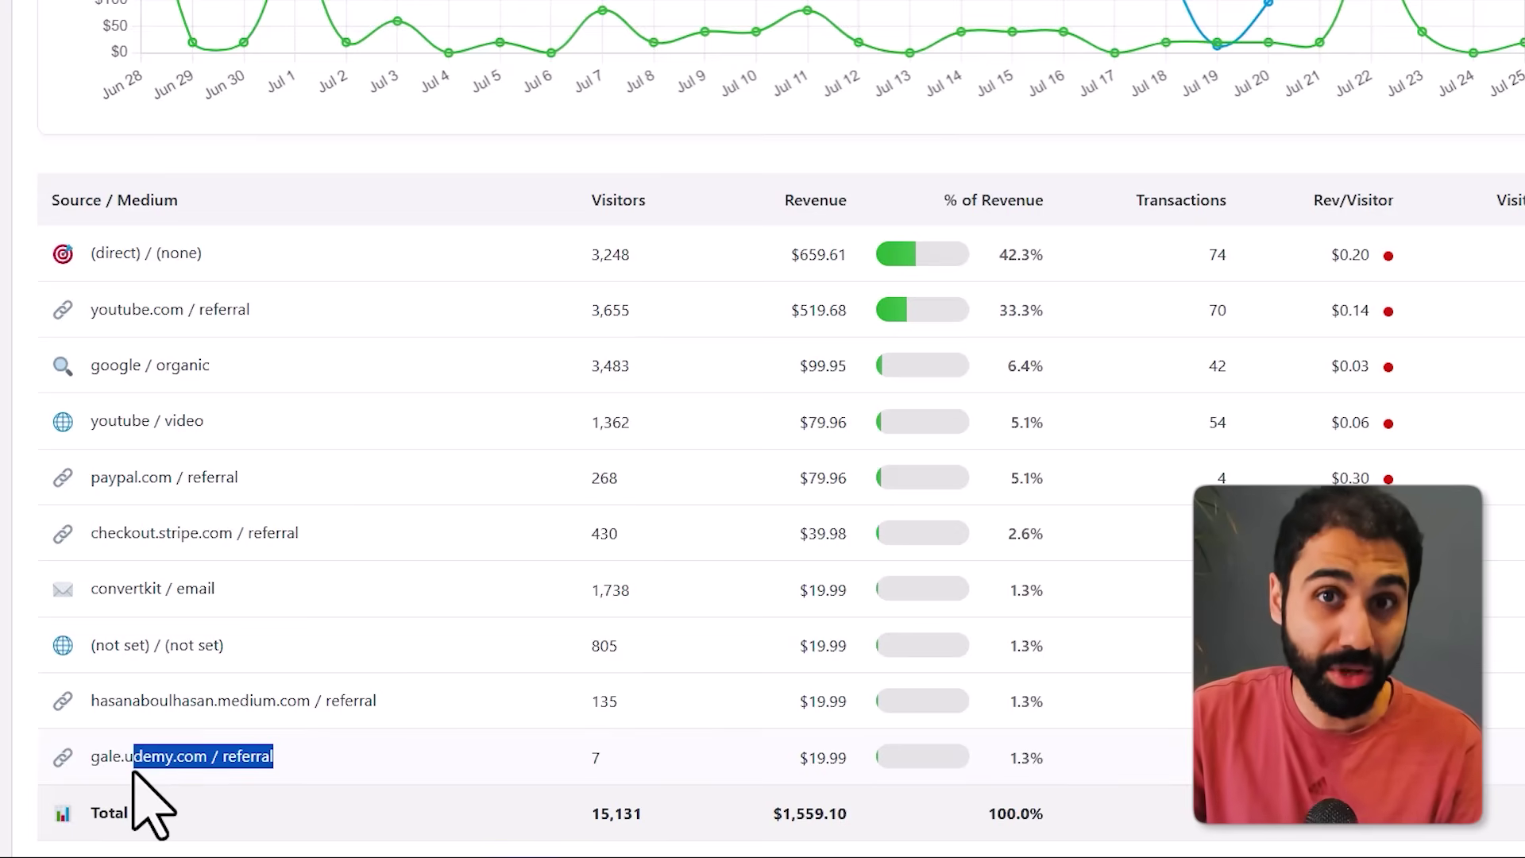
drag(100, 702, 633, 699)
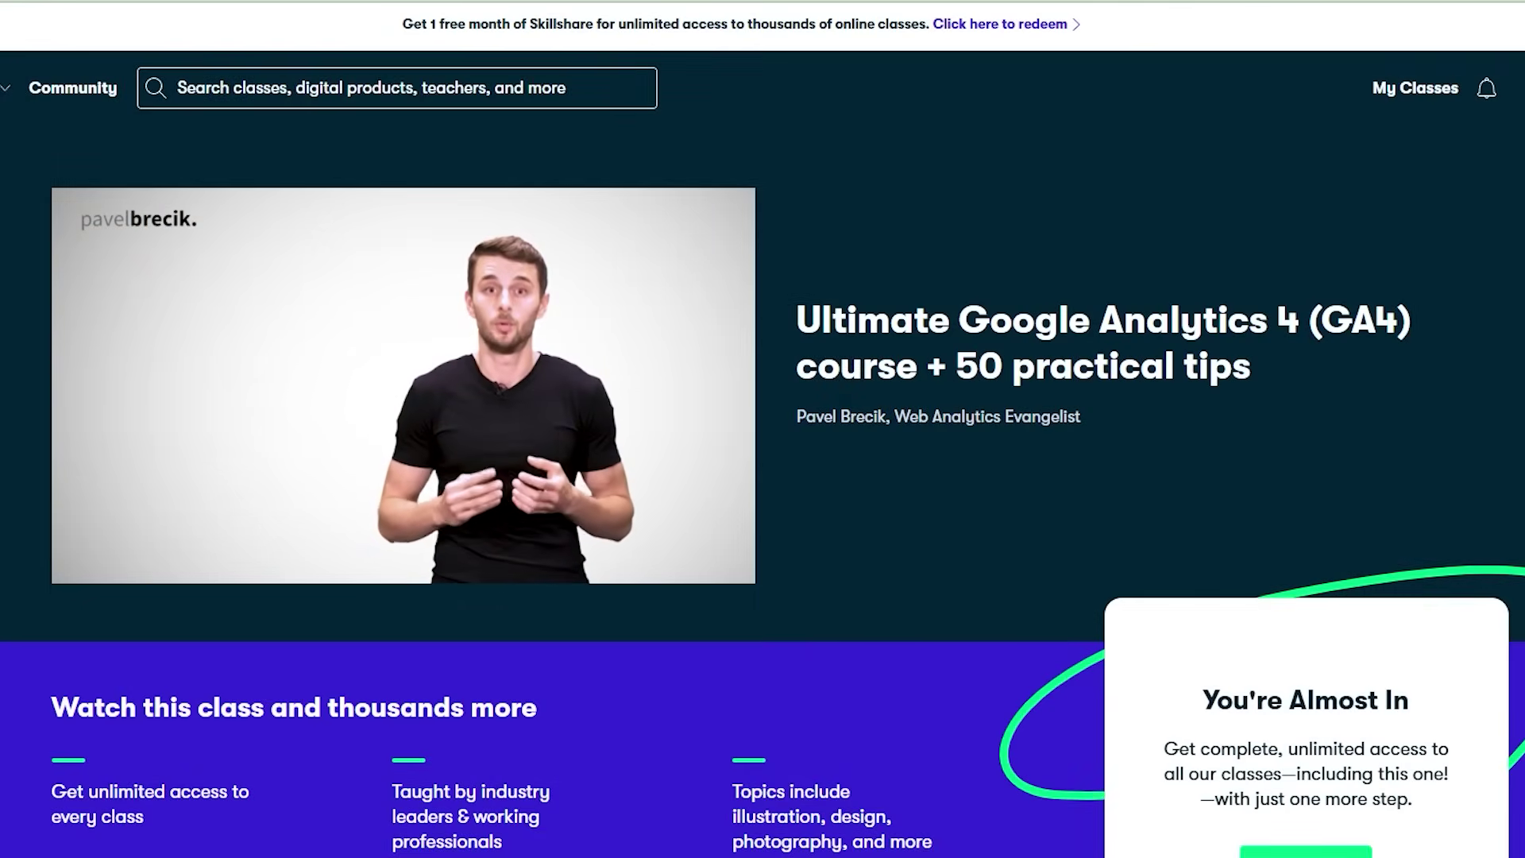
Step: Scroll down through the GA4 course page and its lesson list
scroll(763, 429, down, 2)
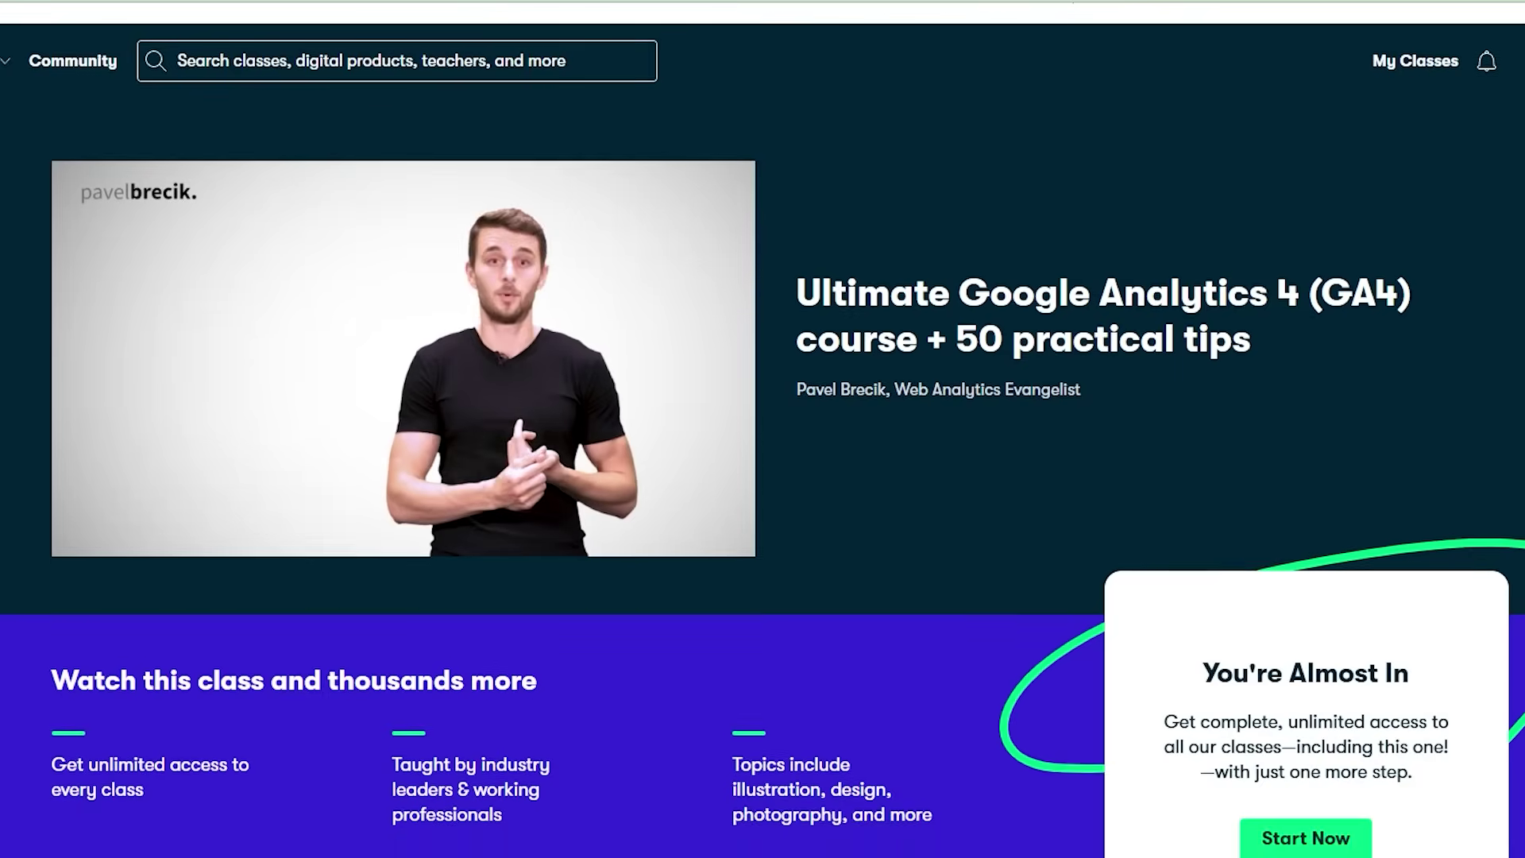
scroll(763, 429, down, 3)
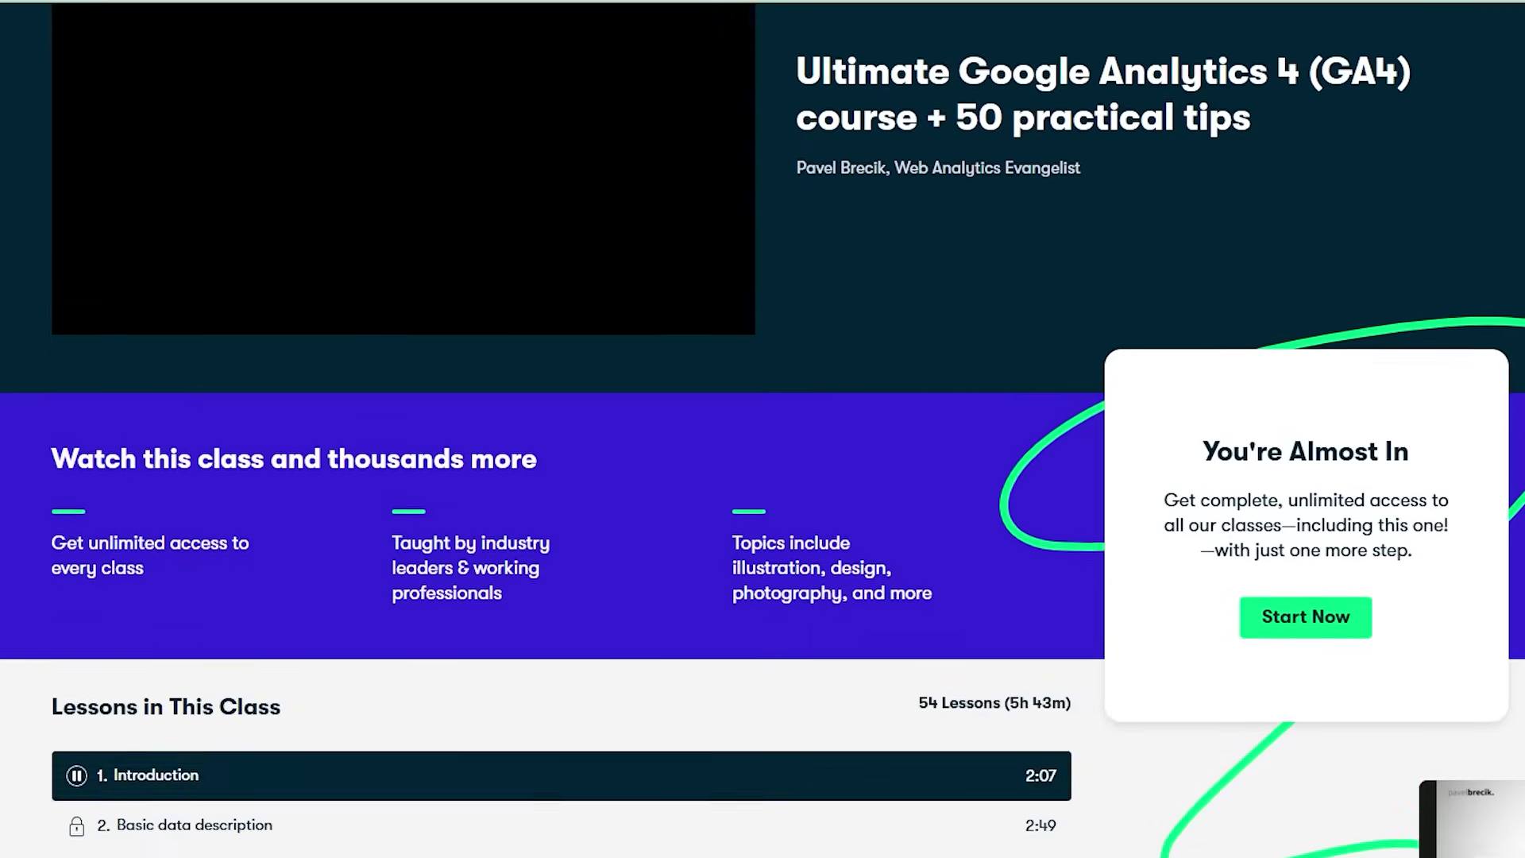
scroll(763, 429, down, 4)
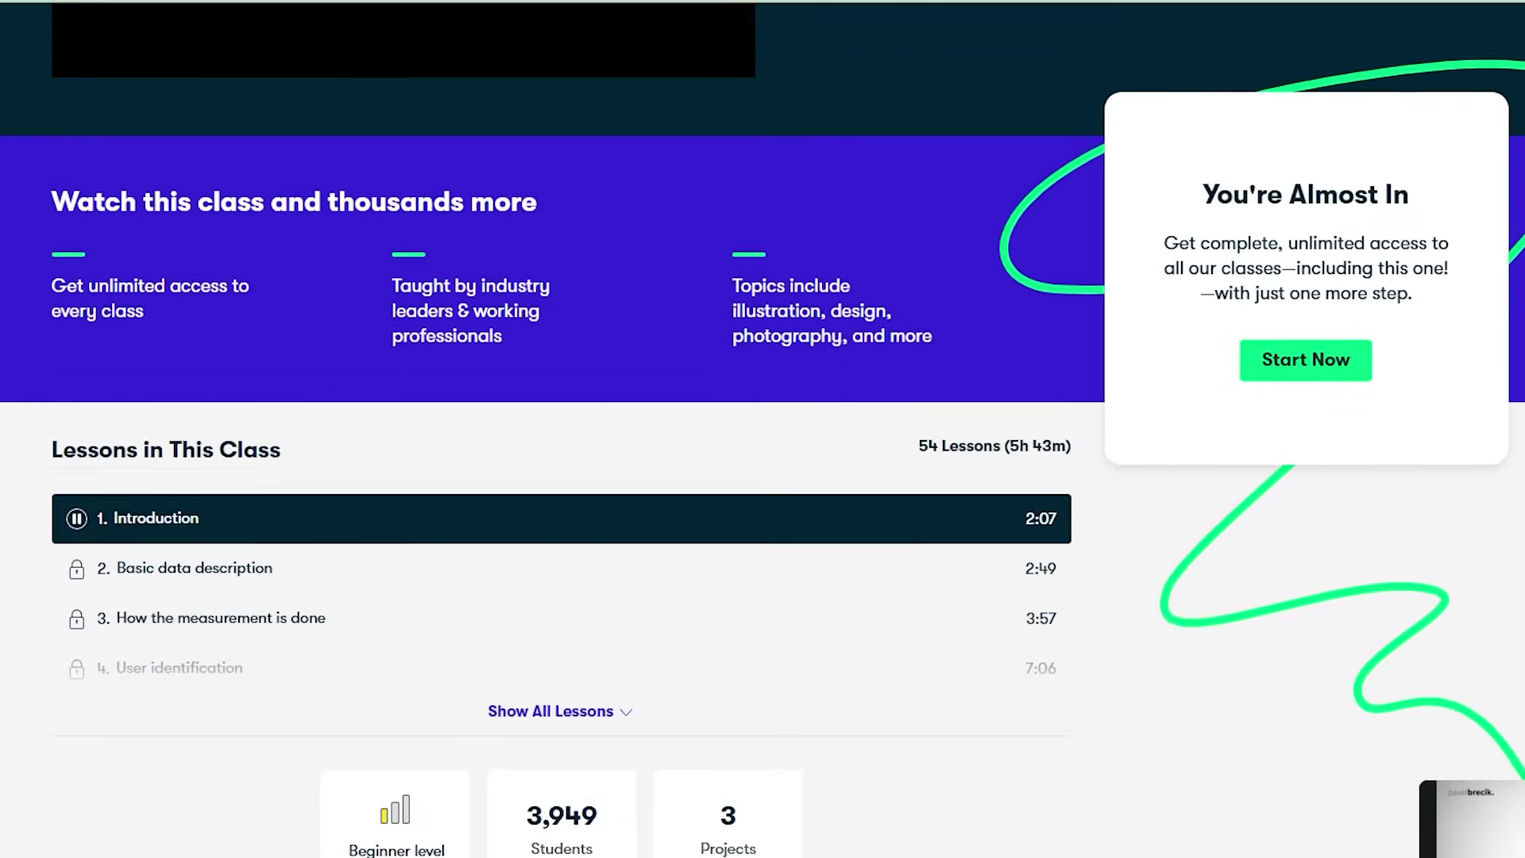
scroll(762, 429, down, 2)
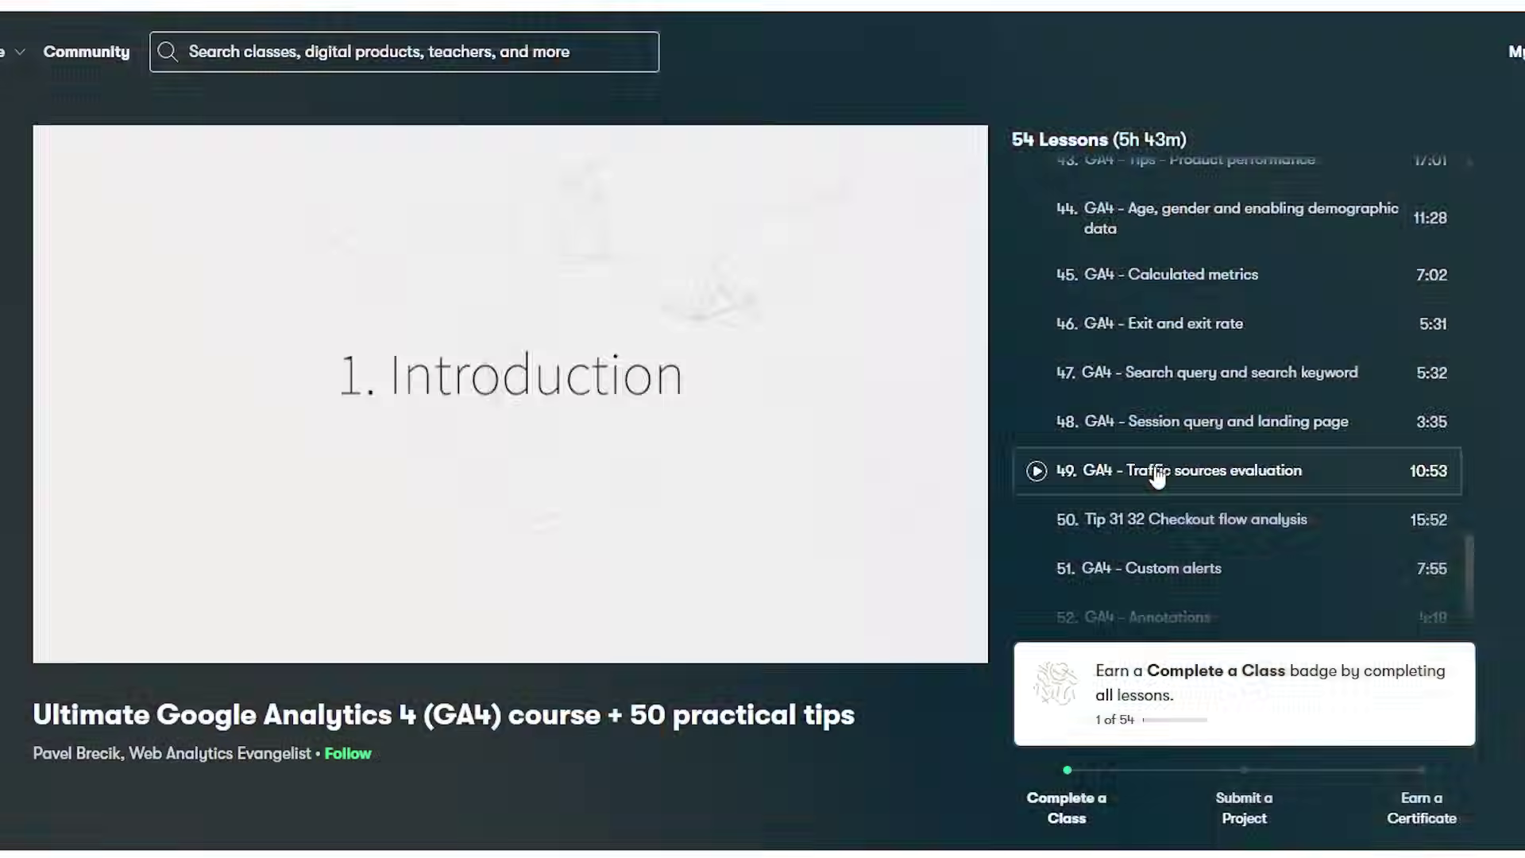
scroll(1112, 476, down, 2)
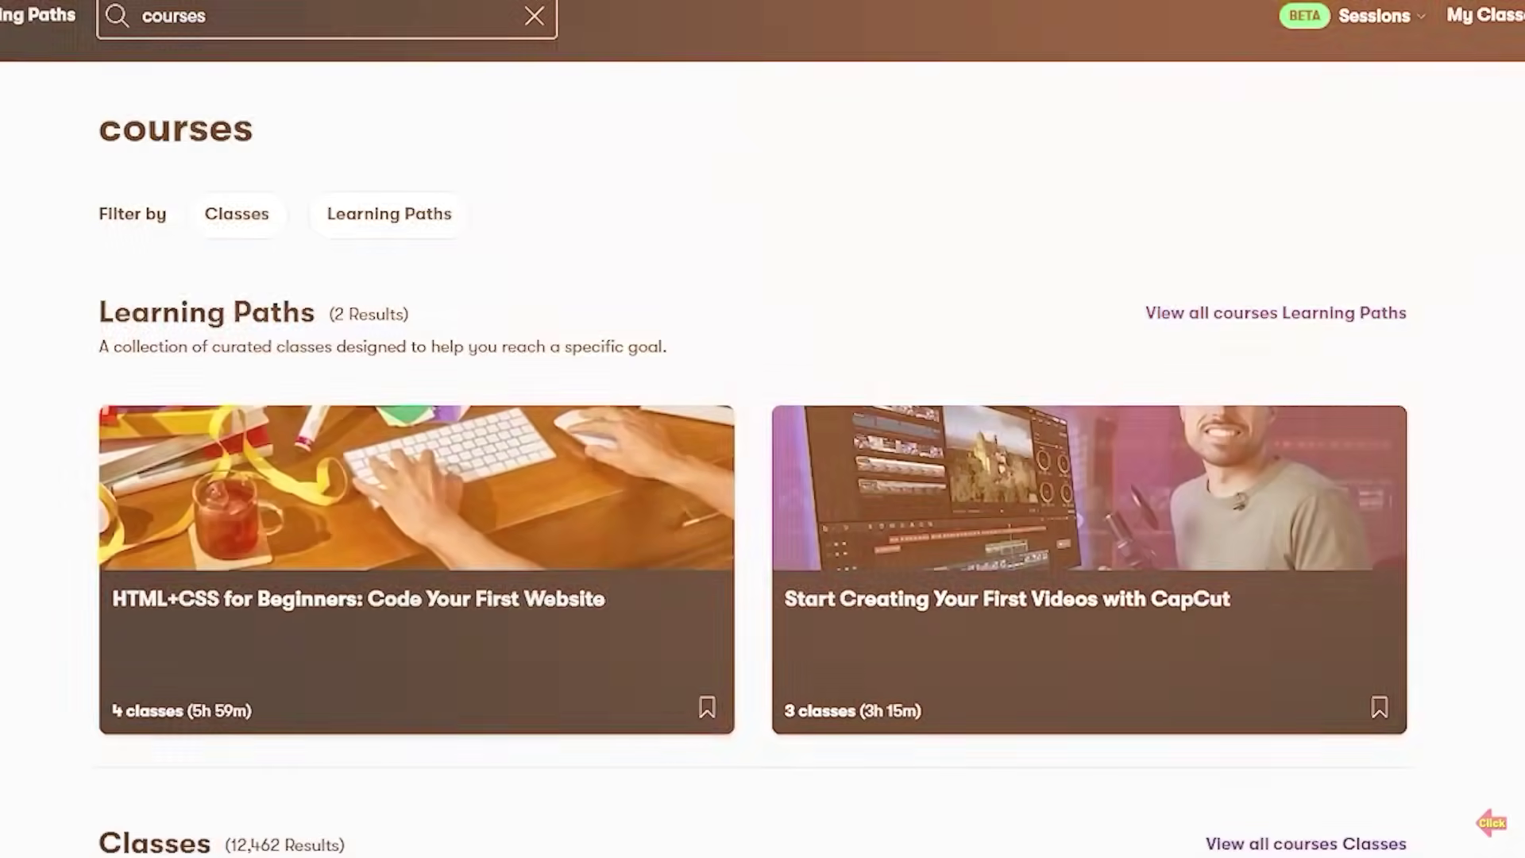
Step: Scroll through the Skillshare class results and highlight the search and development results headings
scroll(762, 429, down, 2)
scroll(763, 429, down, 13)
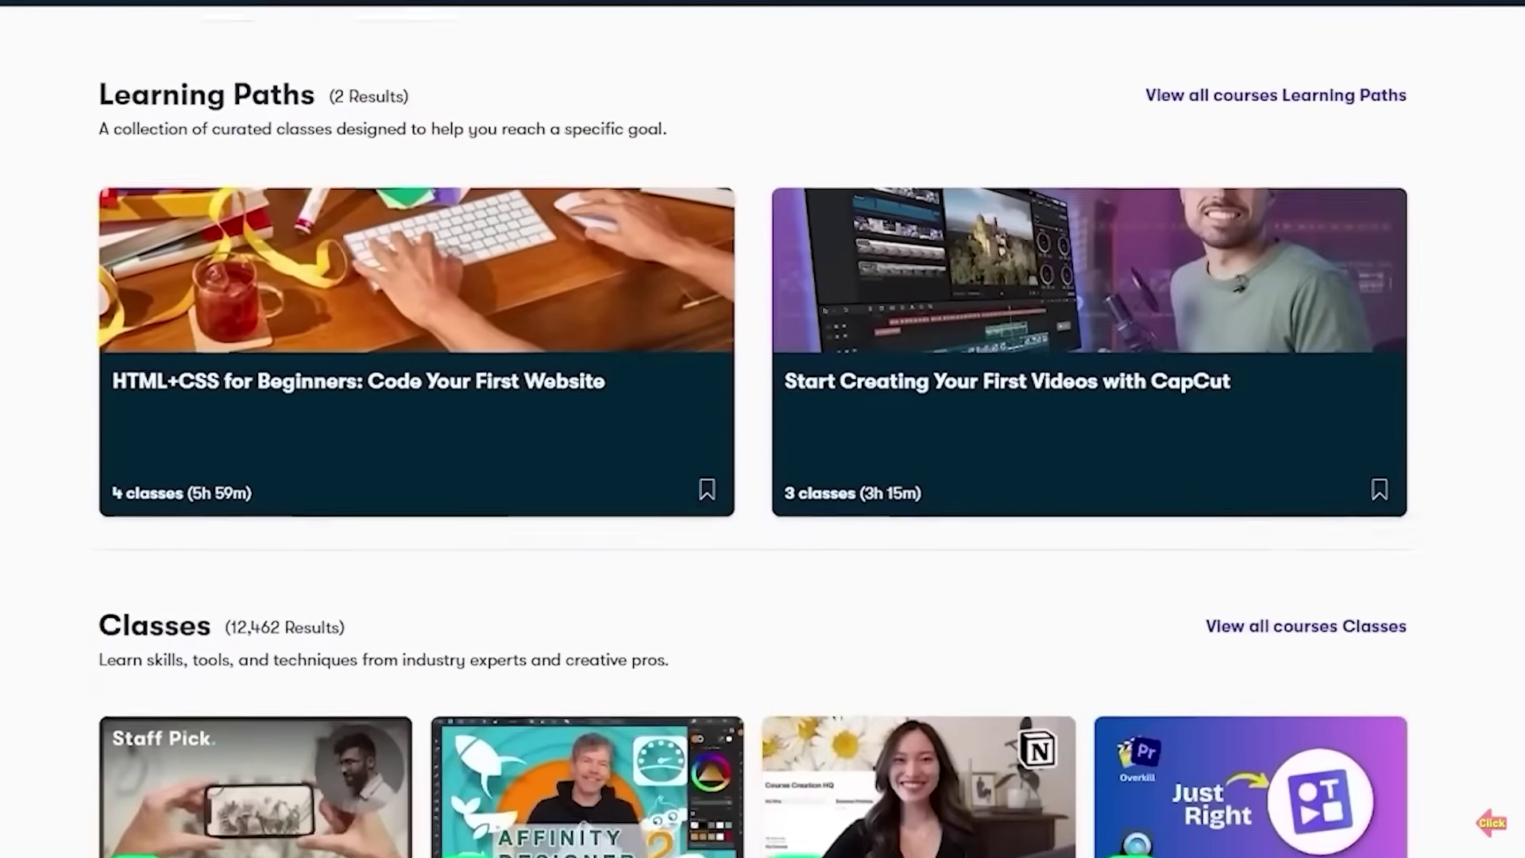
scroll(762, 429, down, 20)
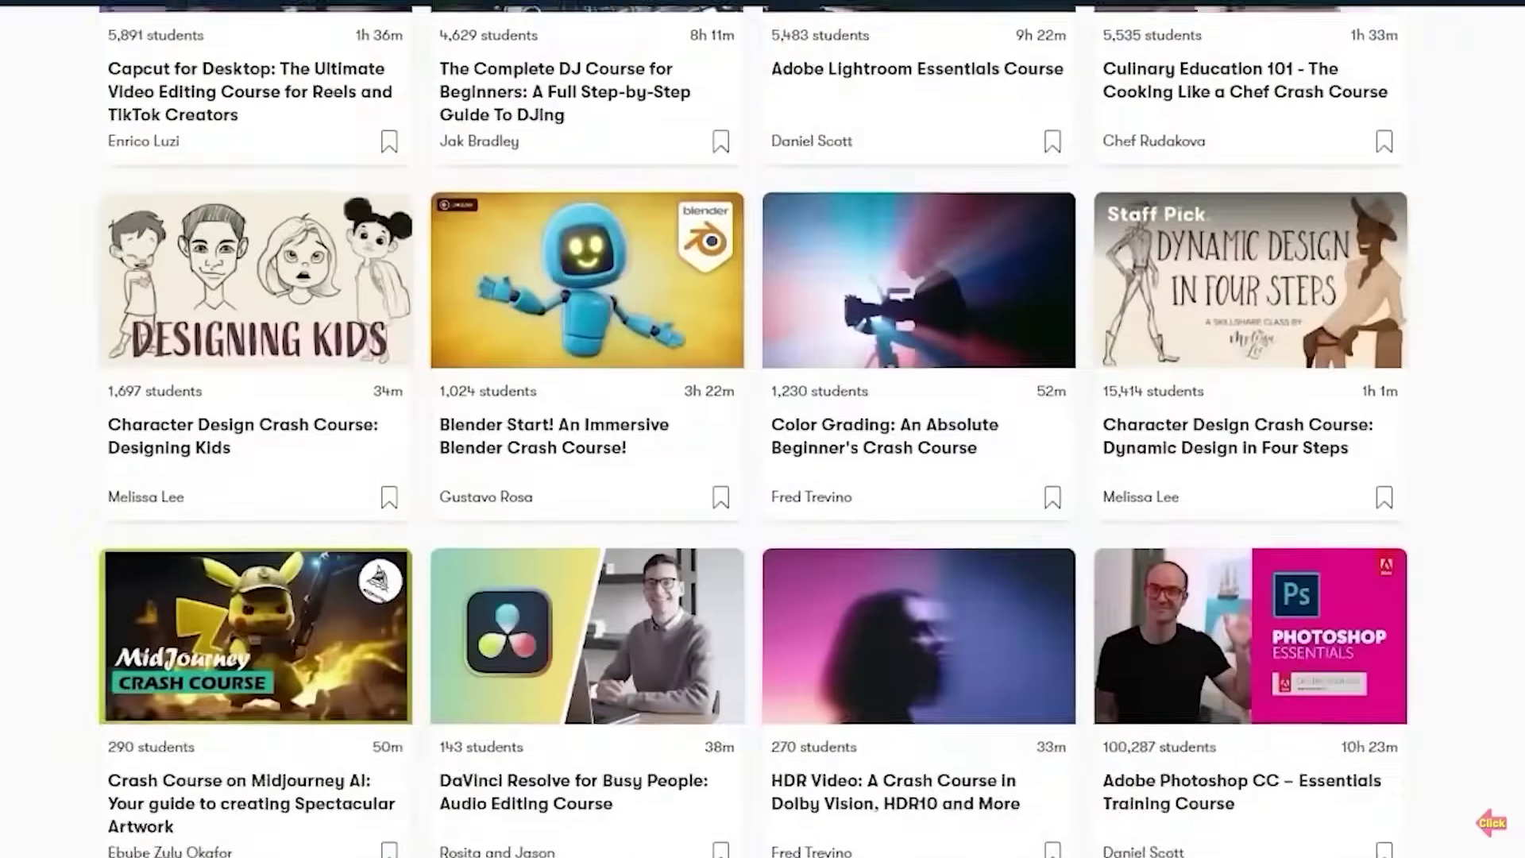
scroll(763, 429, down, 20)
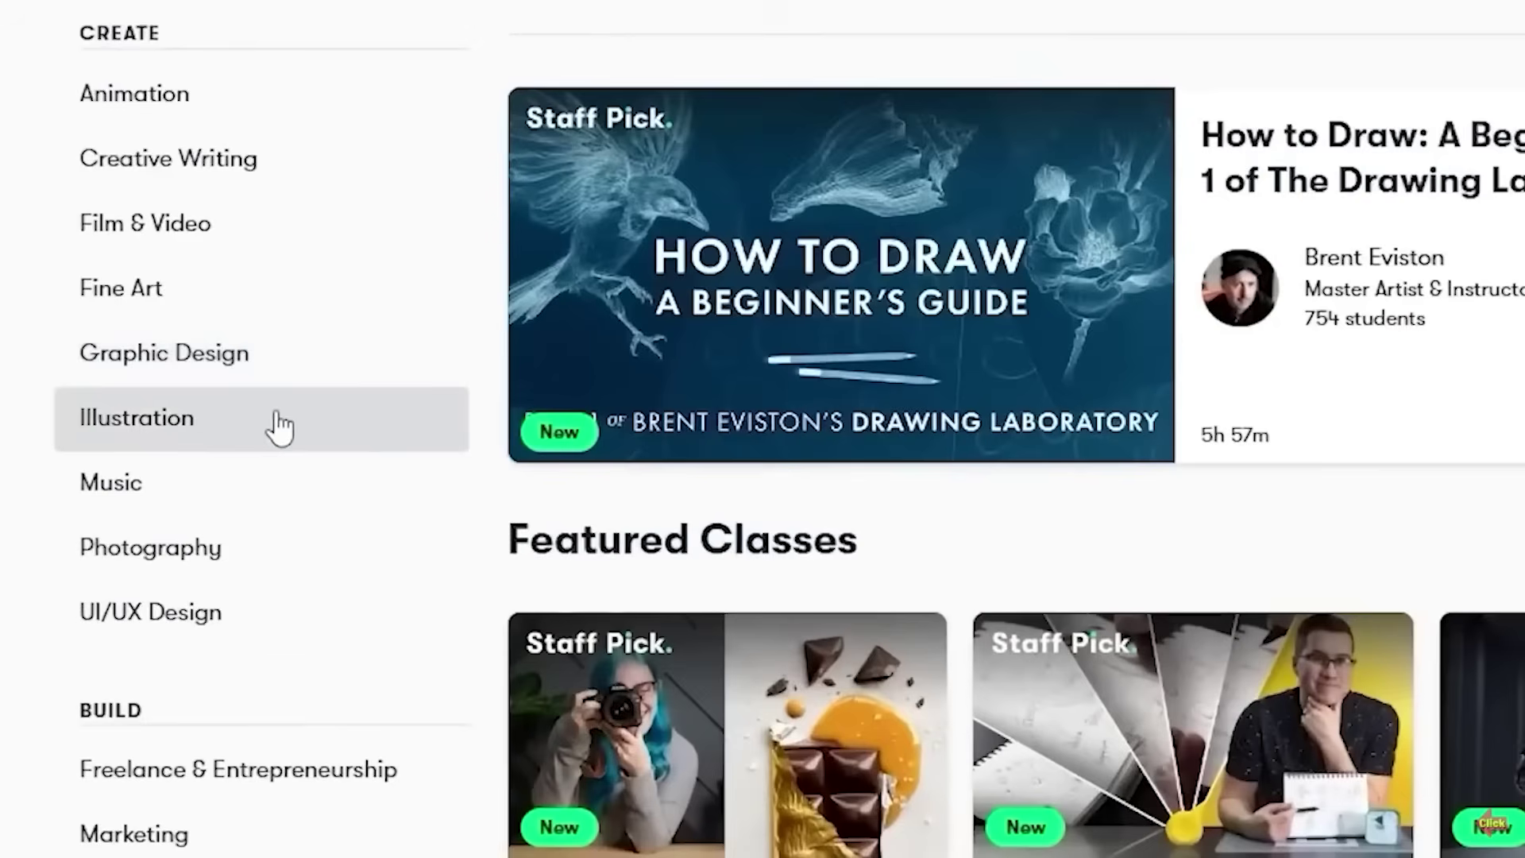
scroll(279, 429, down, 4)
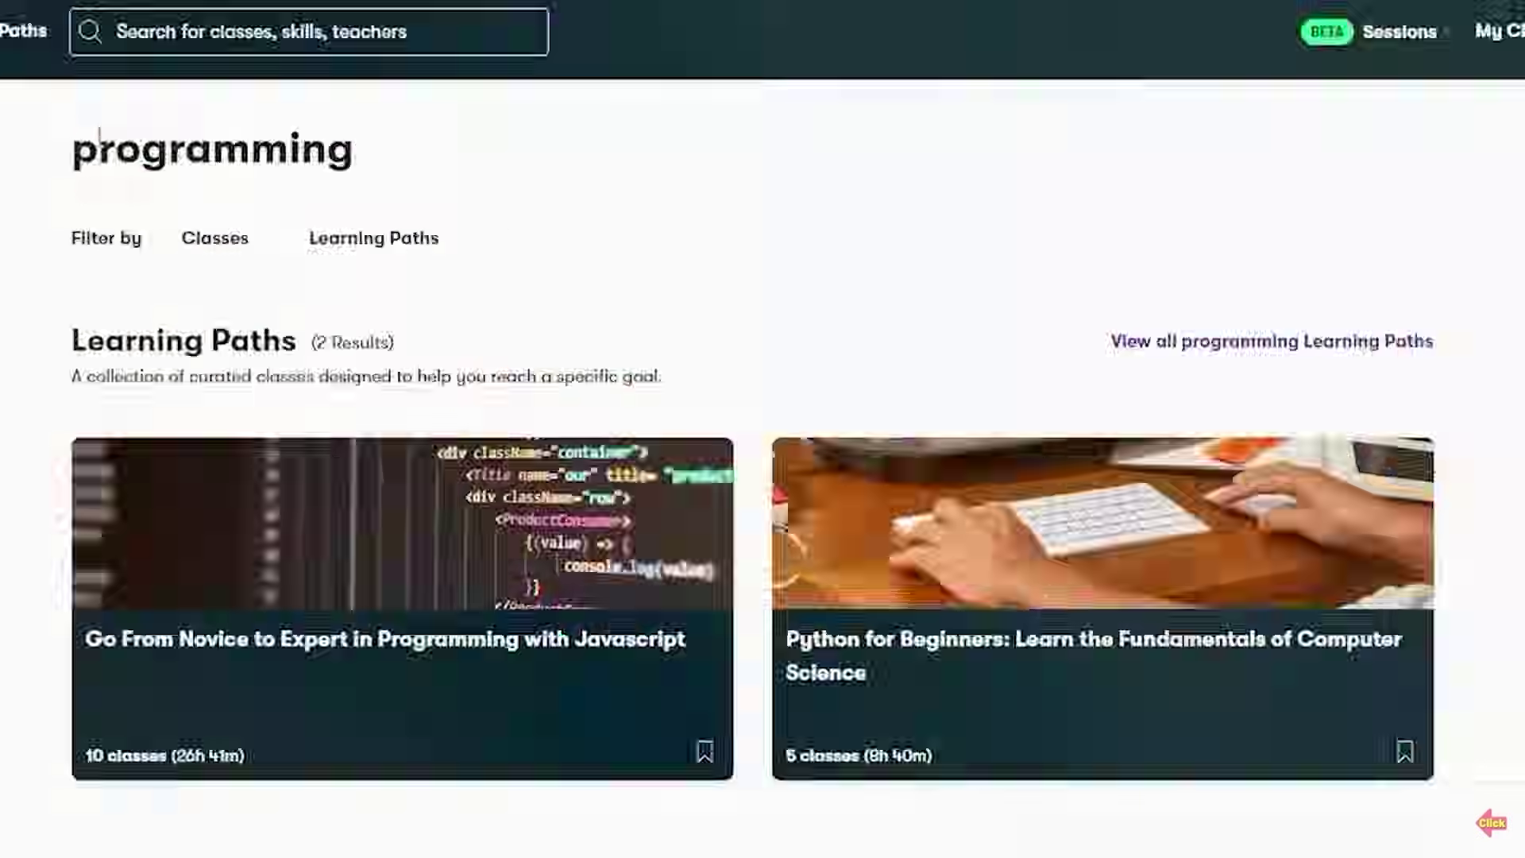
drag(73, 148, 442, 153)
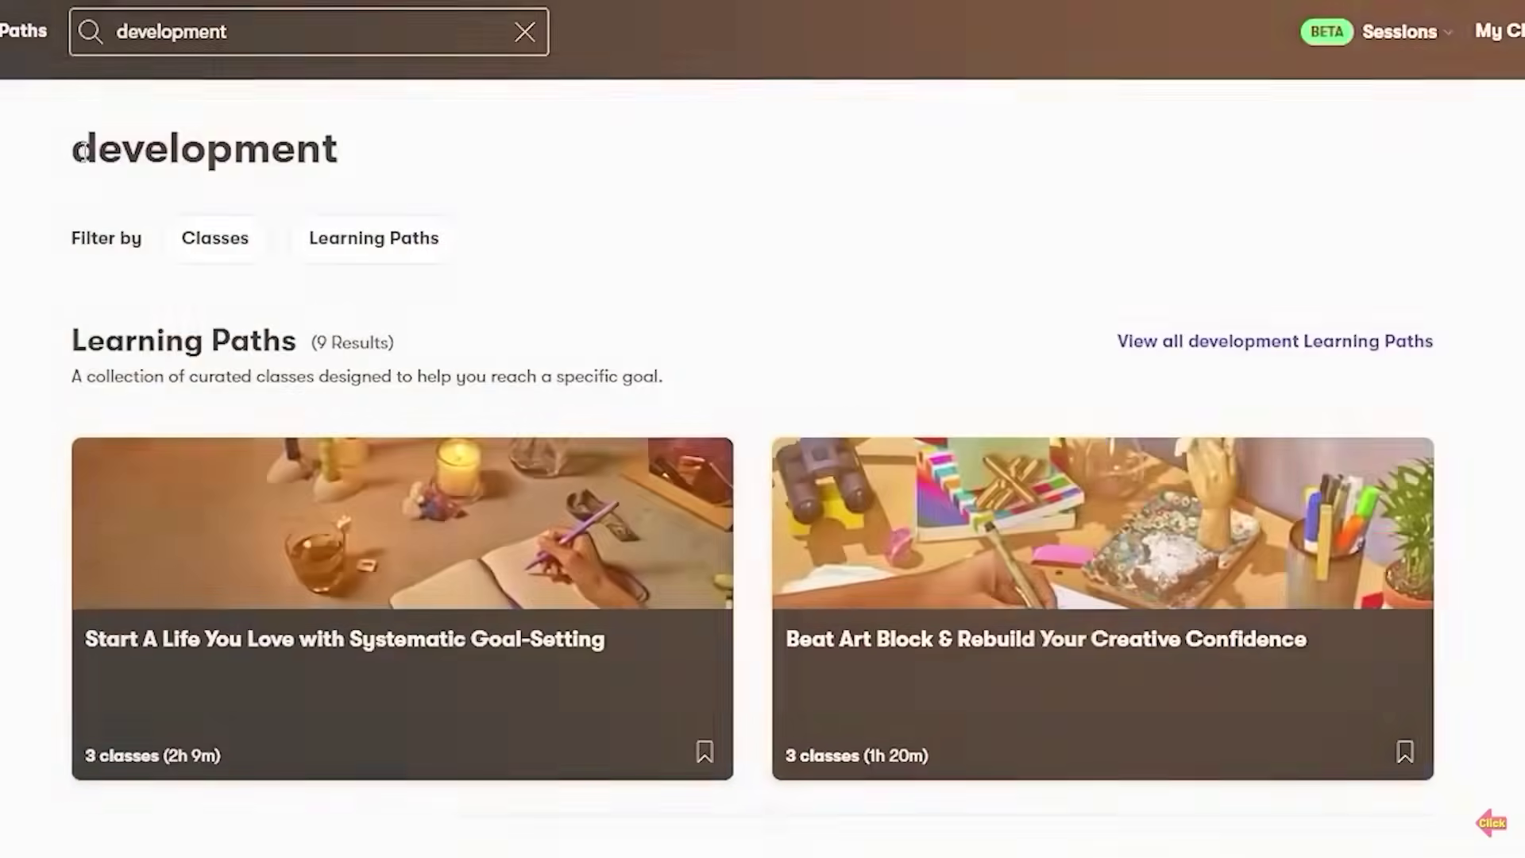
drag(82, 151, 354, 159)
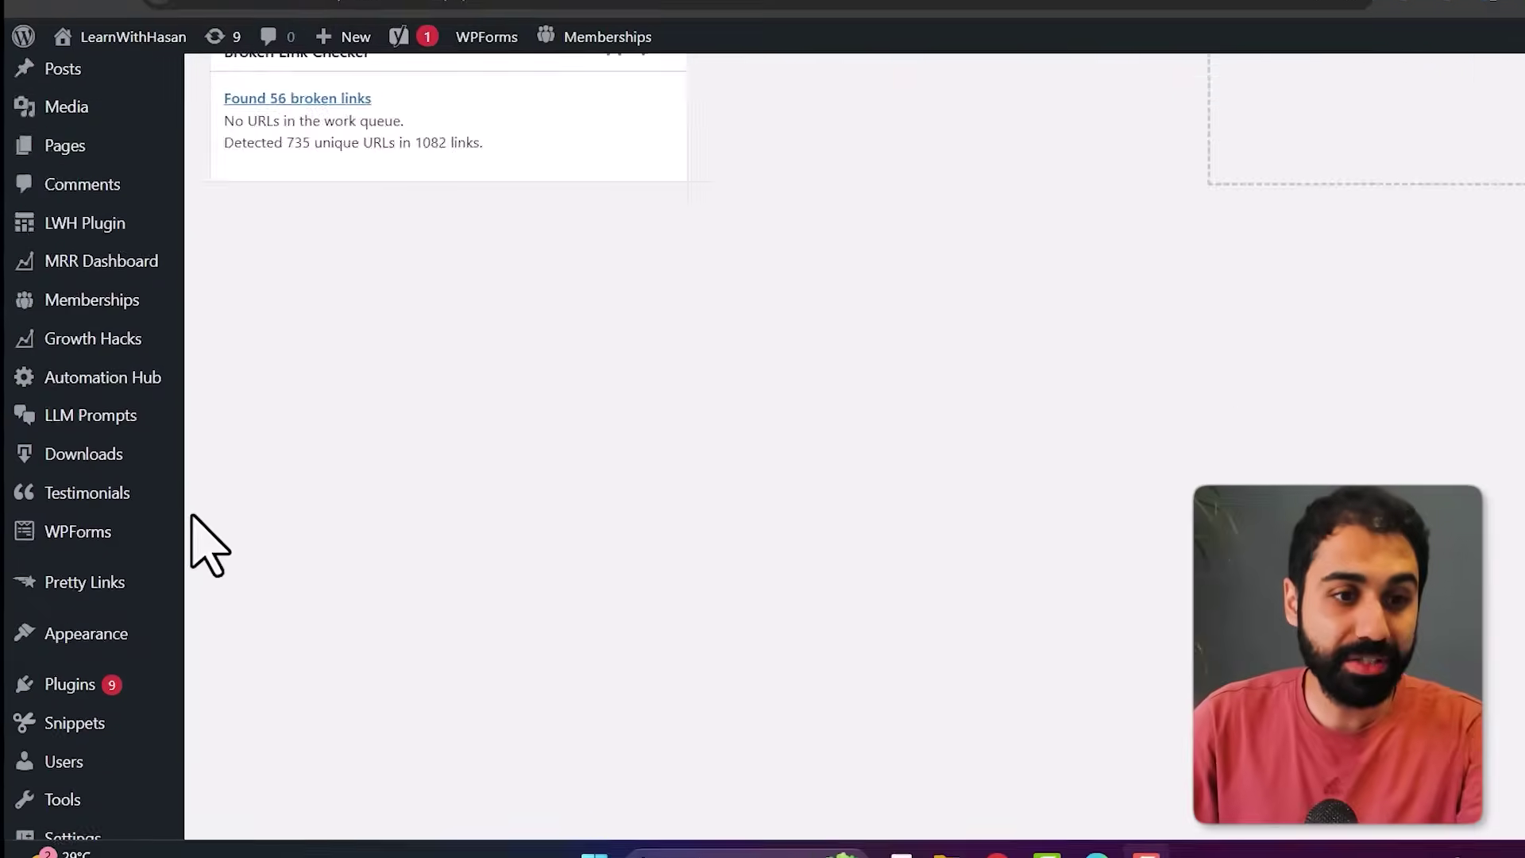
Step: Search the Add New Plugins page for 'code snippets'
scroll(191, 556, down, 2)
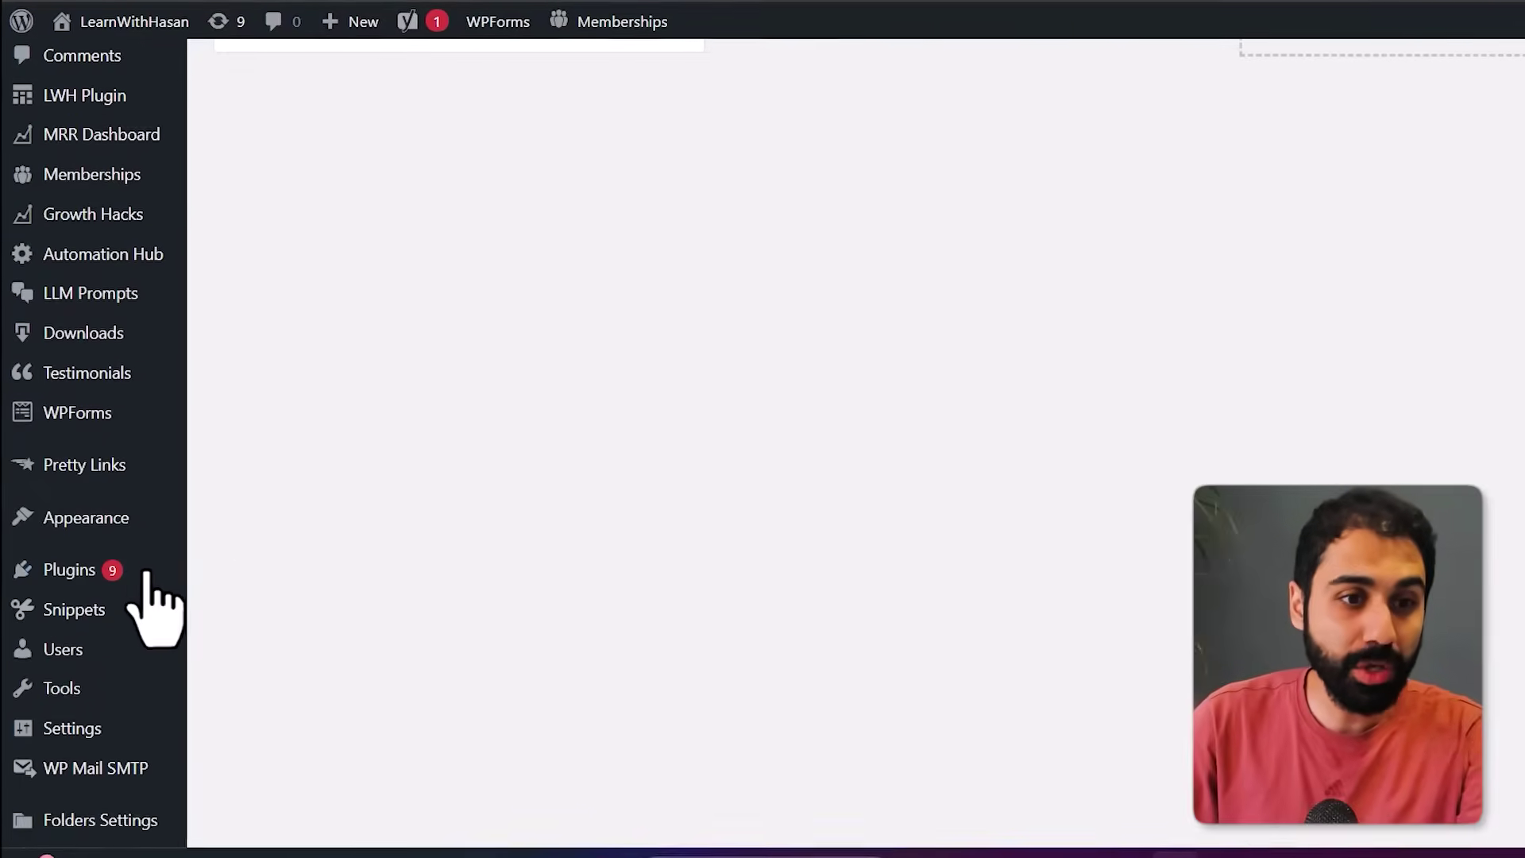
mouse_move(131, 573)
click(263, 608)
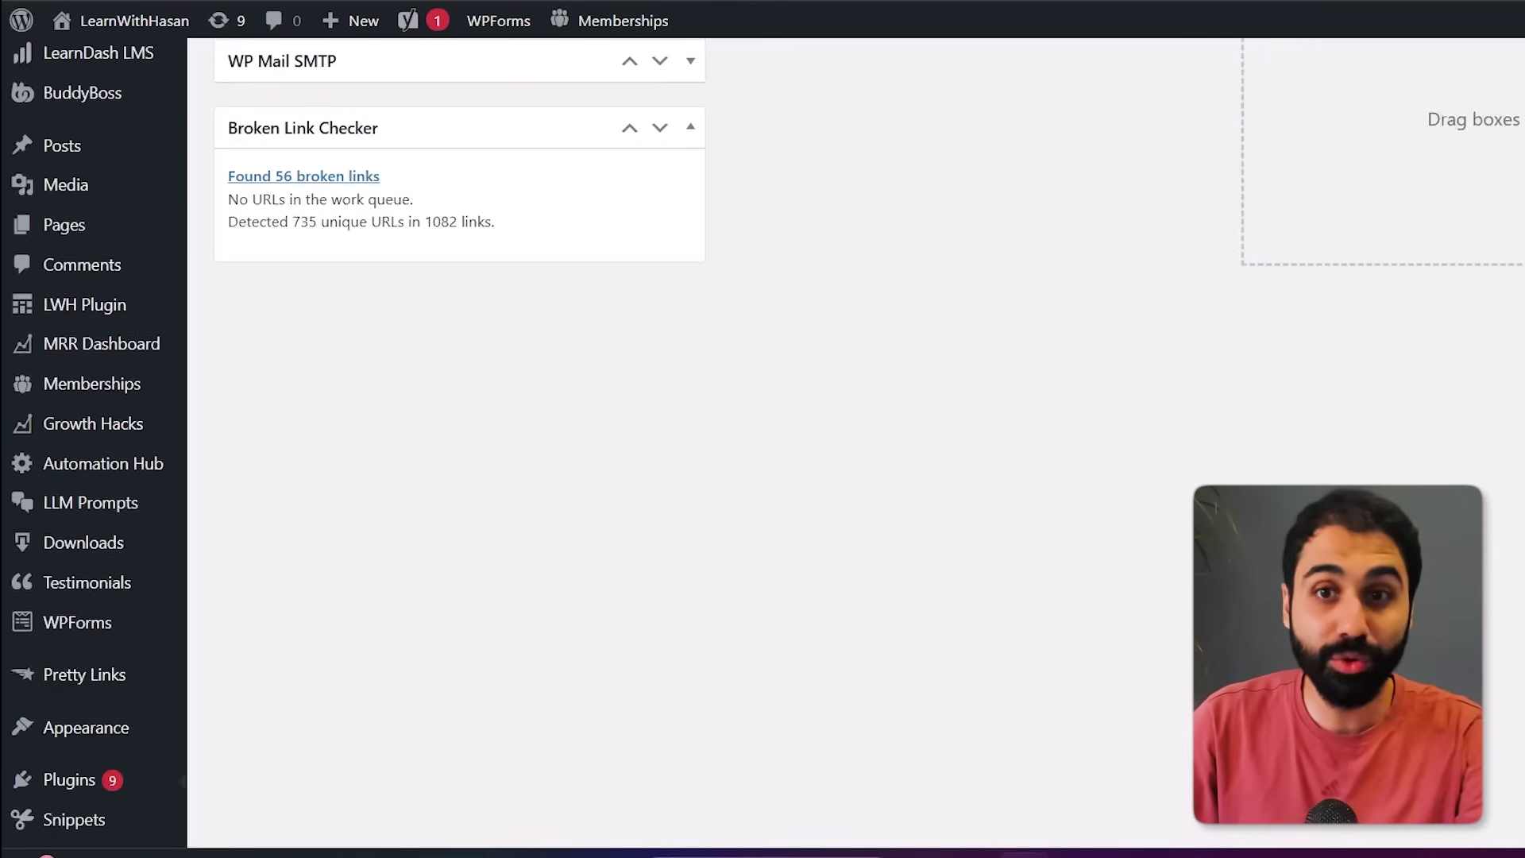
click(1236, 140)
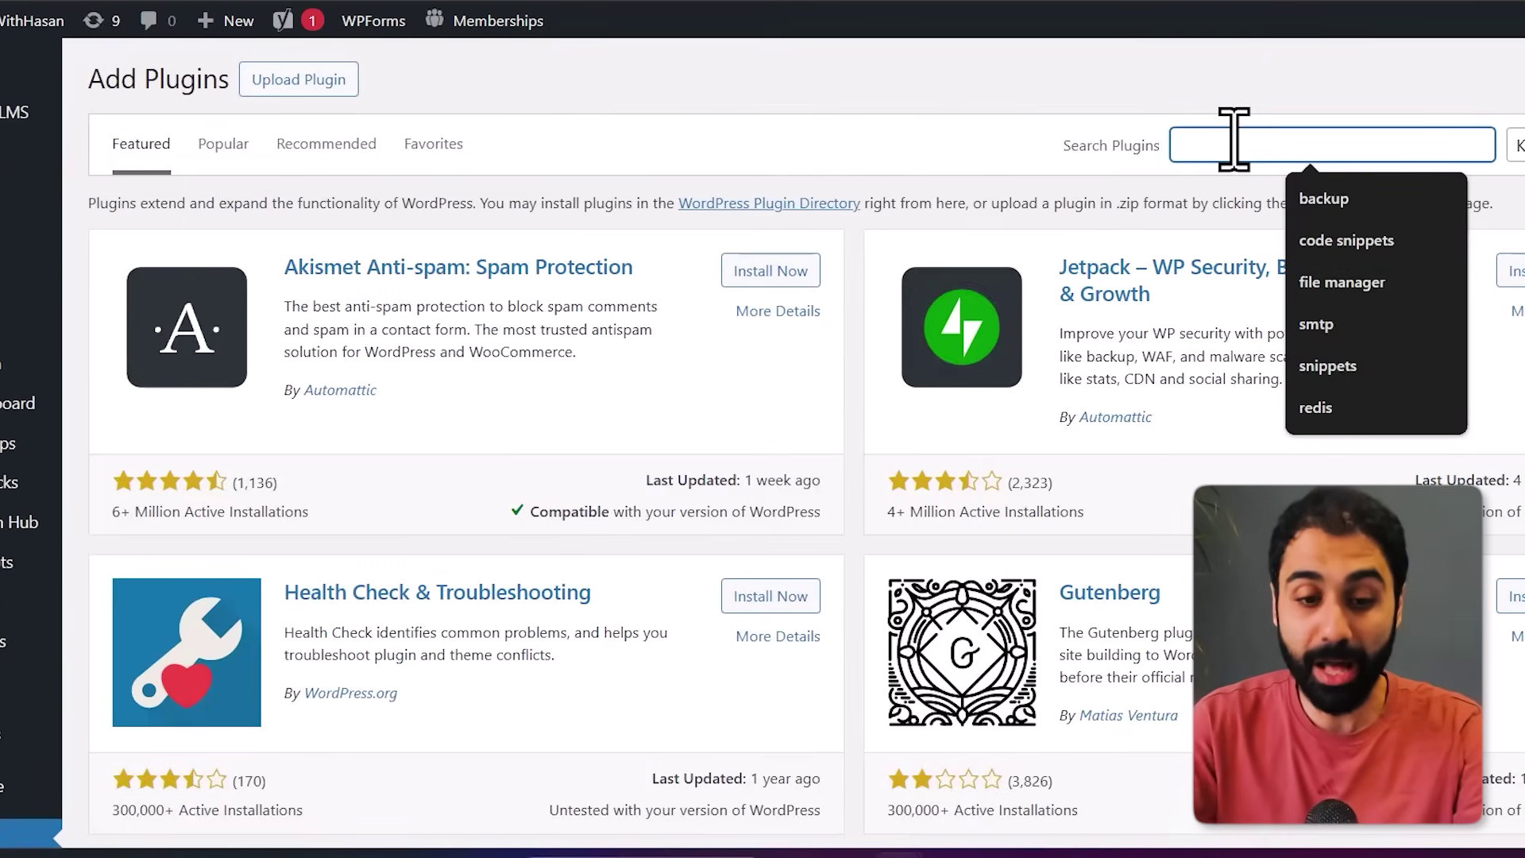
text(c)
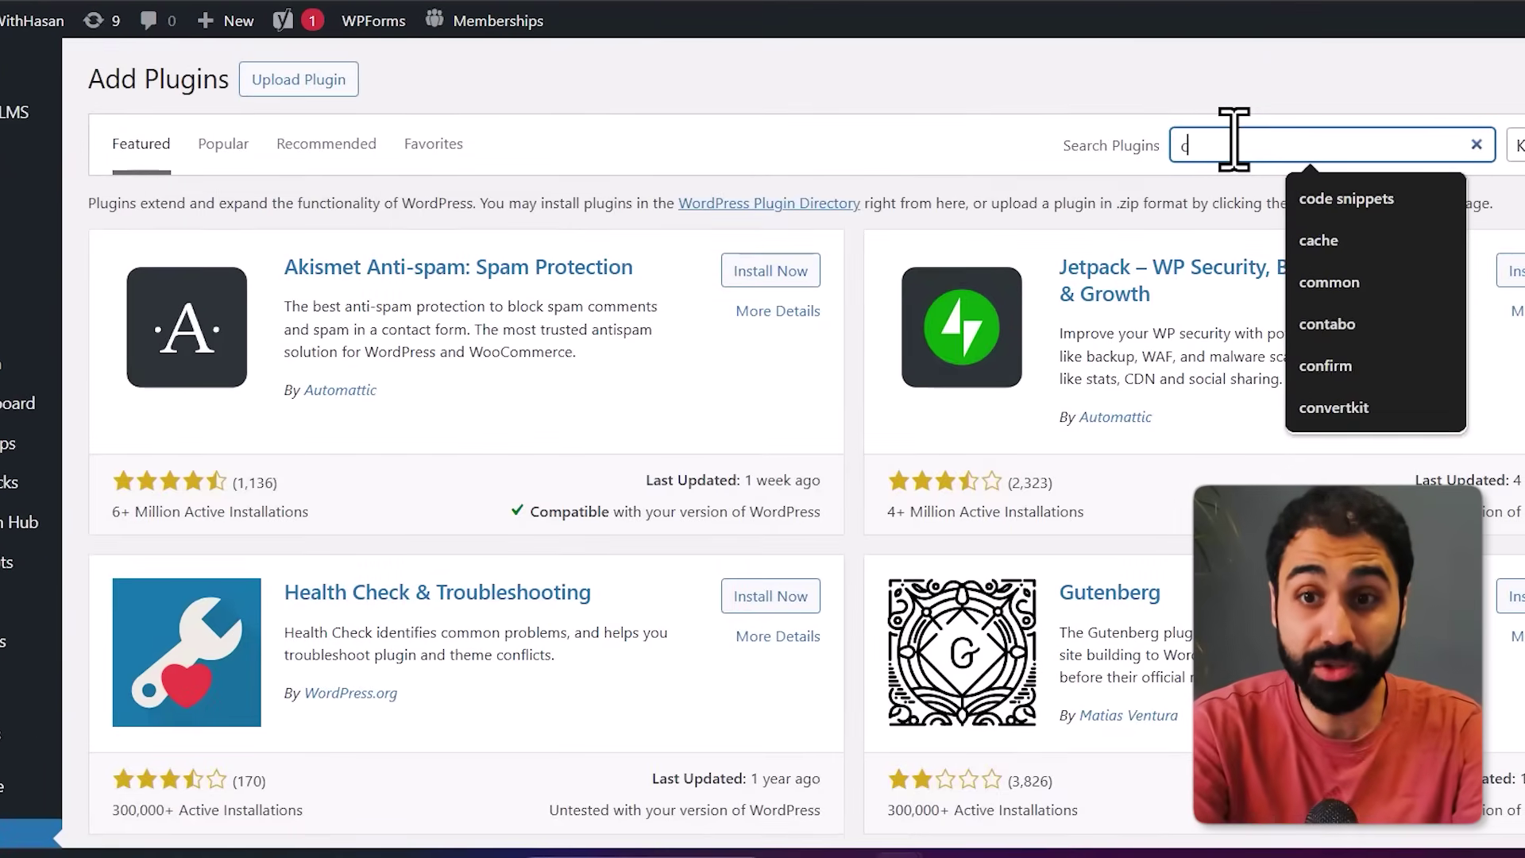
text(ode snippets)
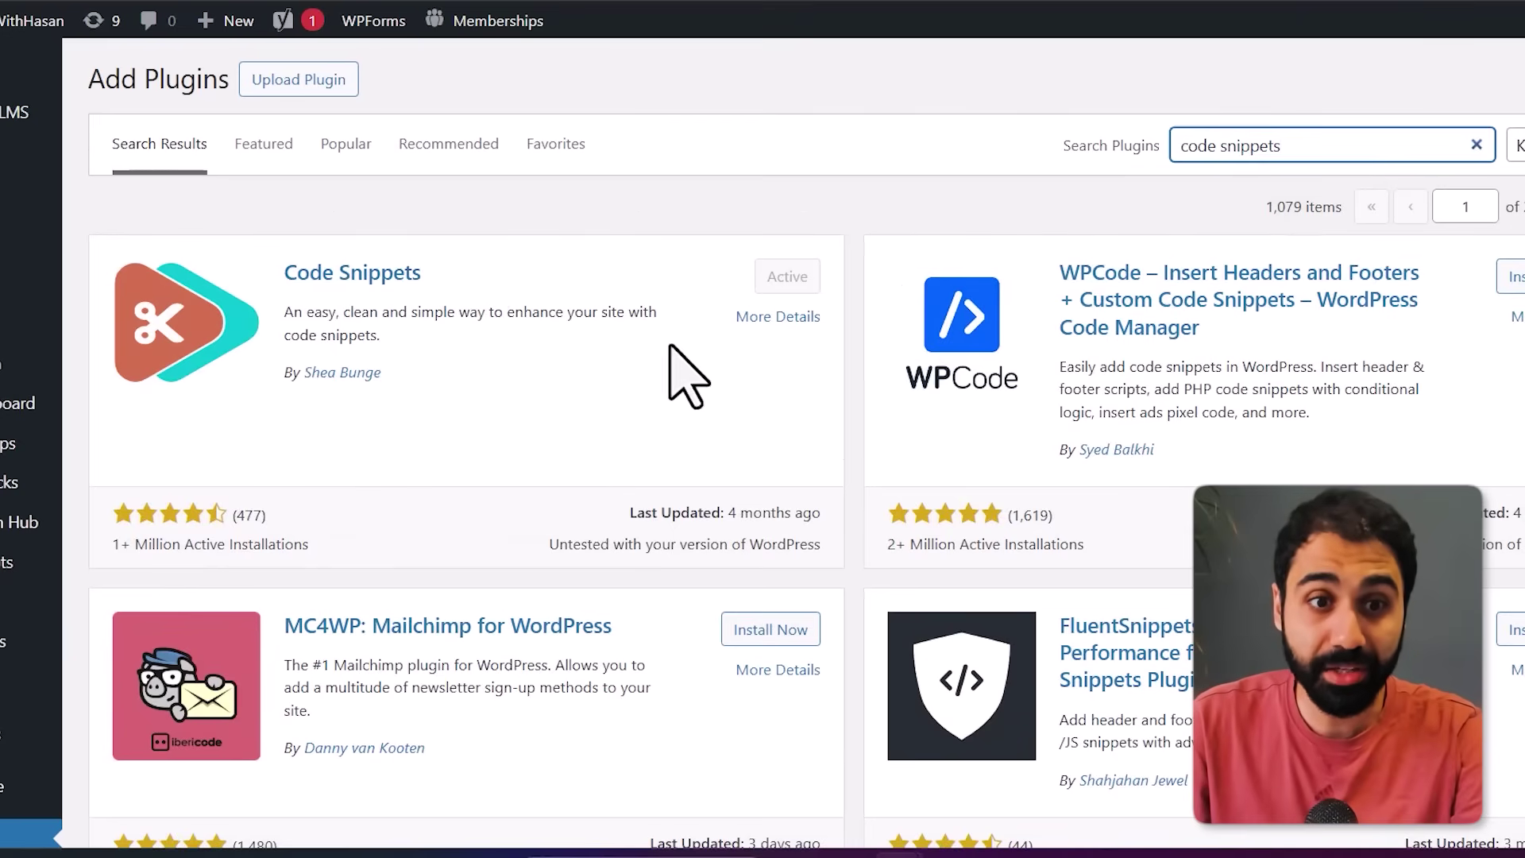
Step: Start a new code snippet titled 'GA Analytics Feature'
scroll(32, 231, down, 6)
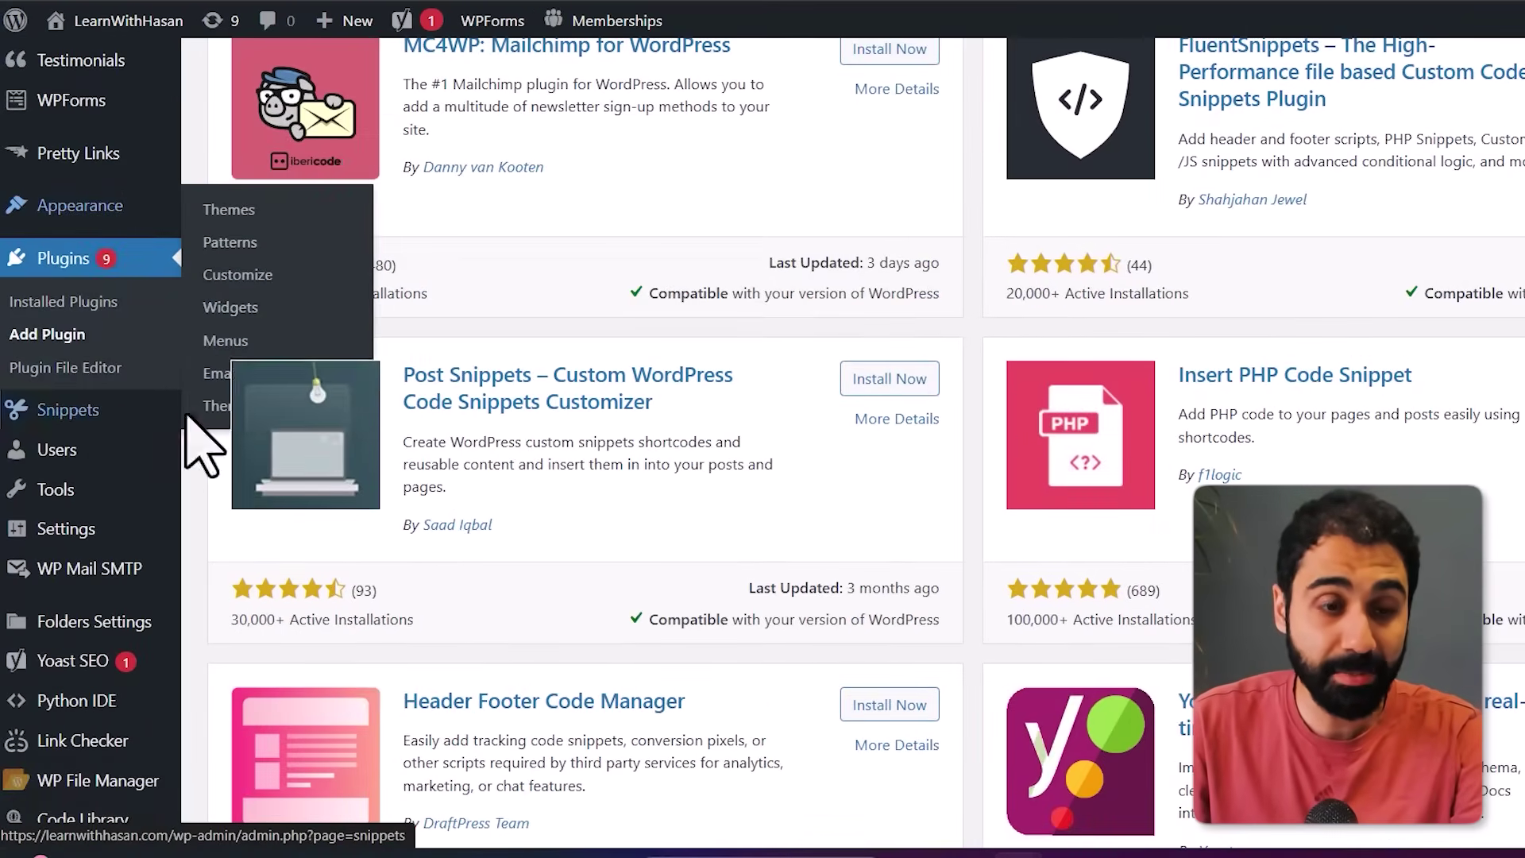
mouse_move(119, 415)
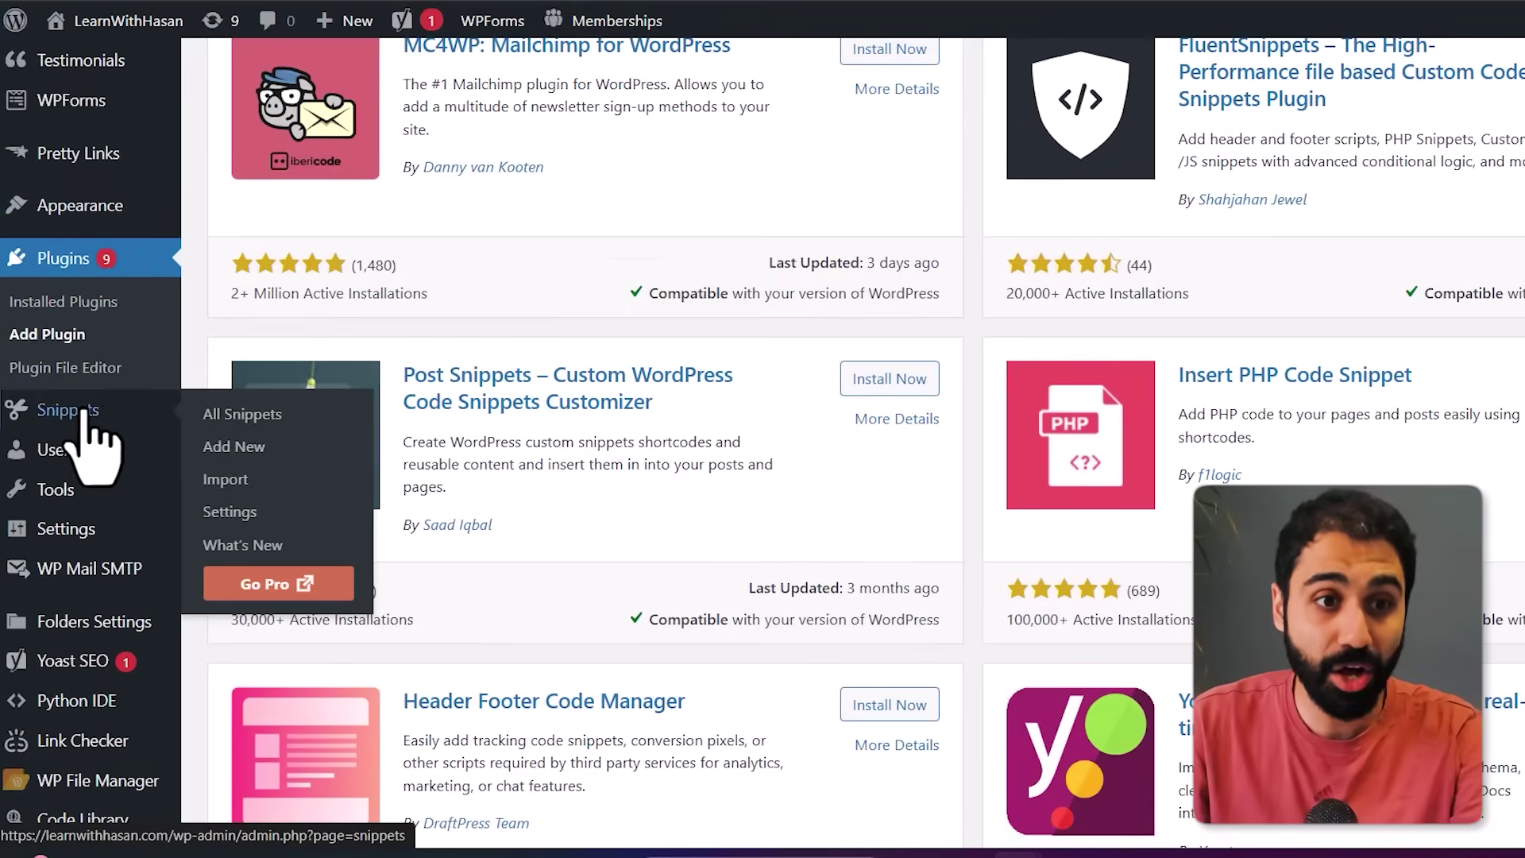
click(262, 445)
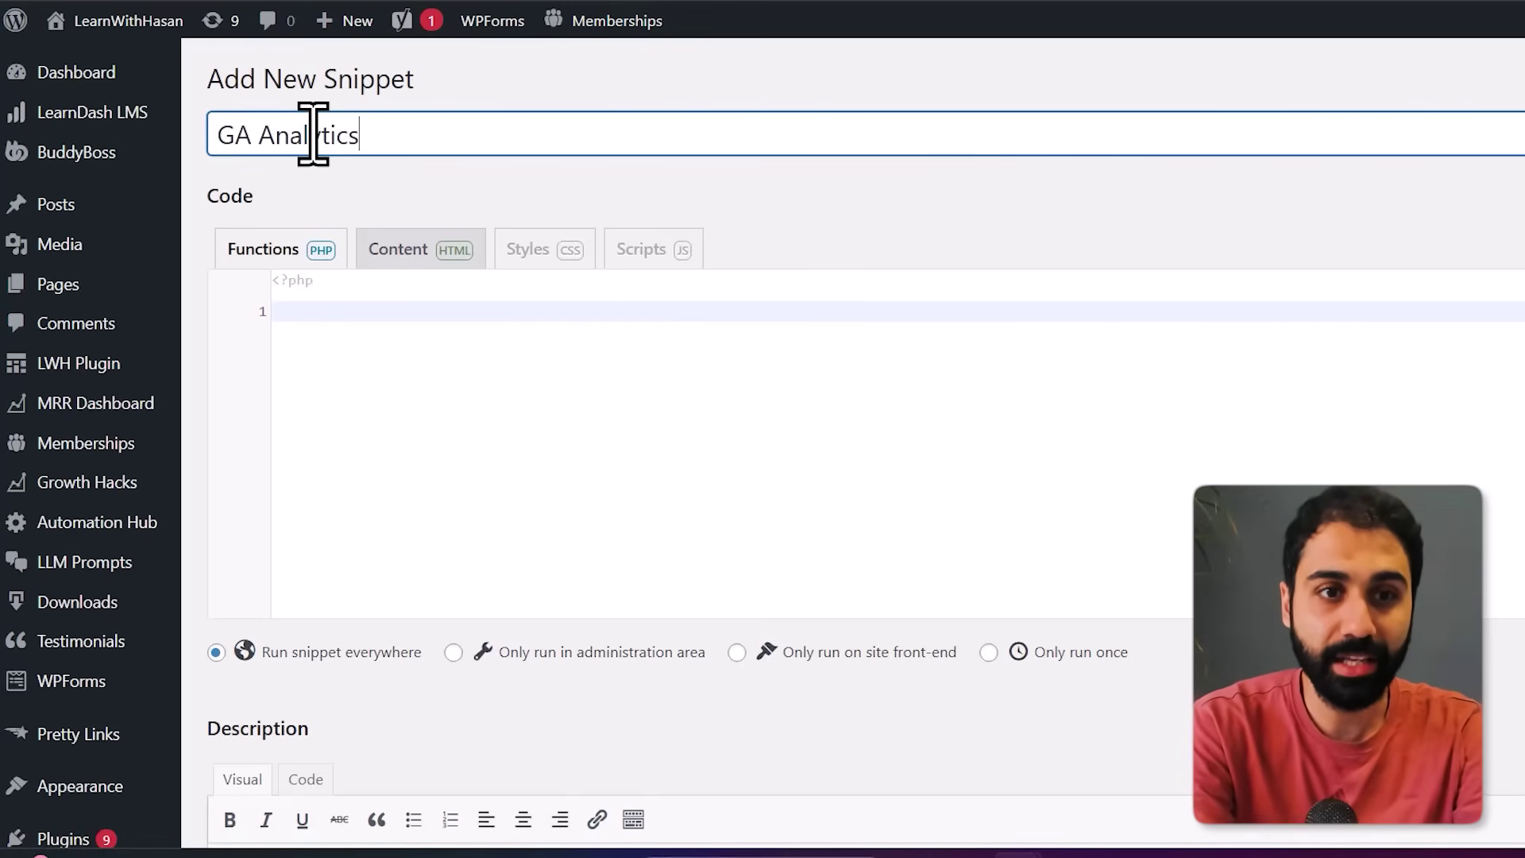
text(GA Analytics Feature)
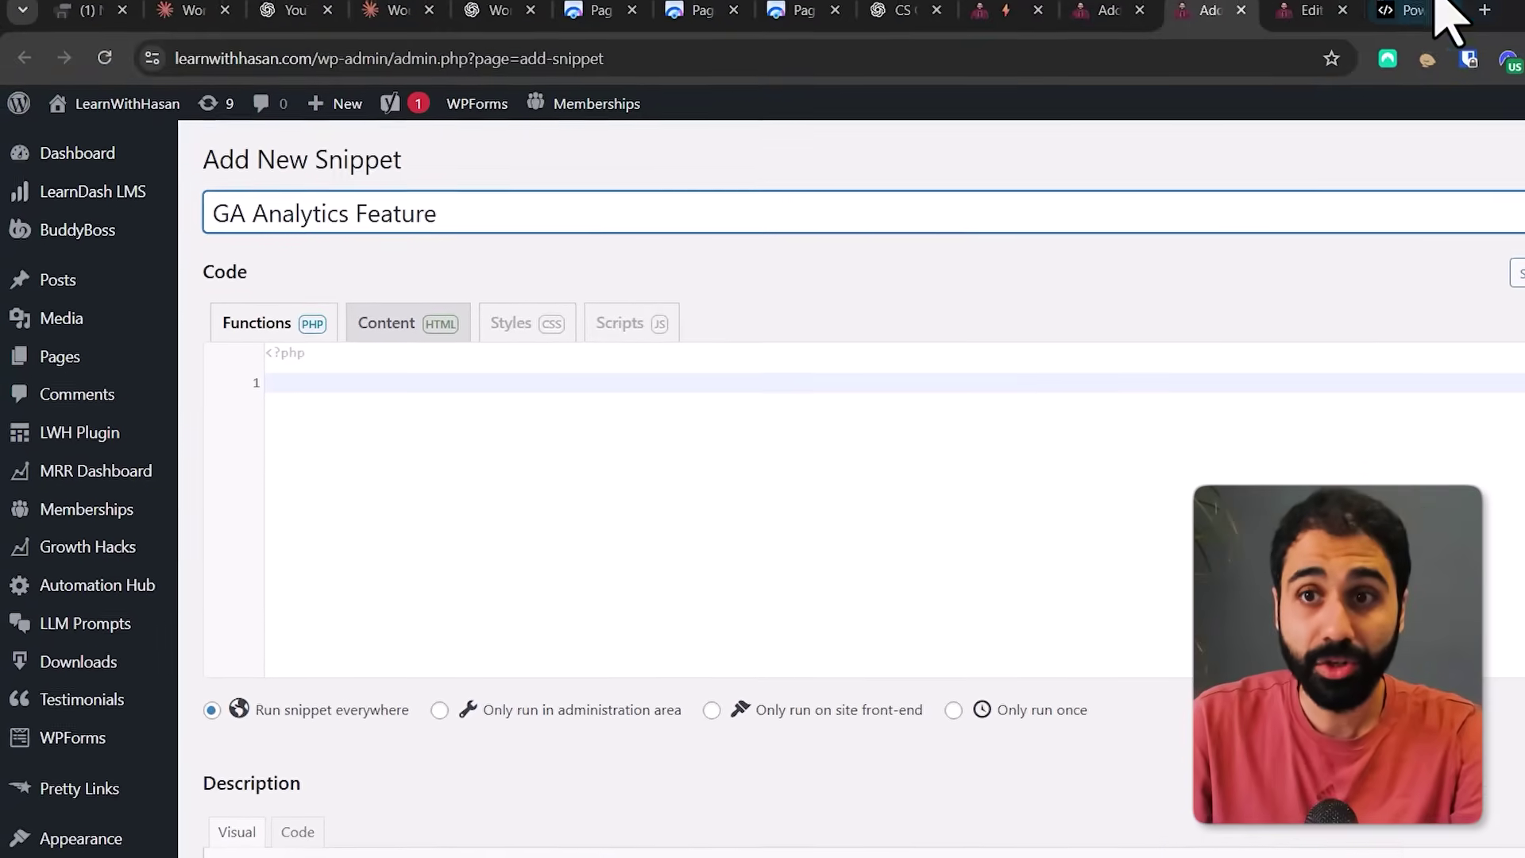
click(1418, 17)
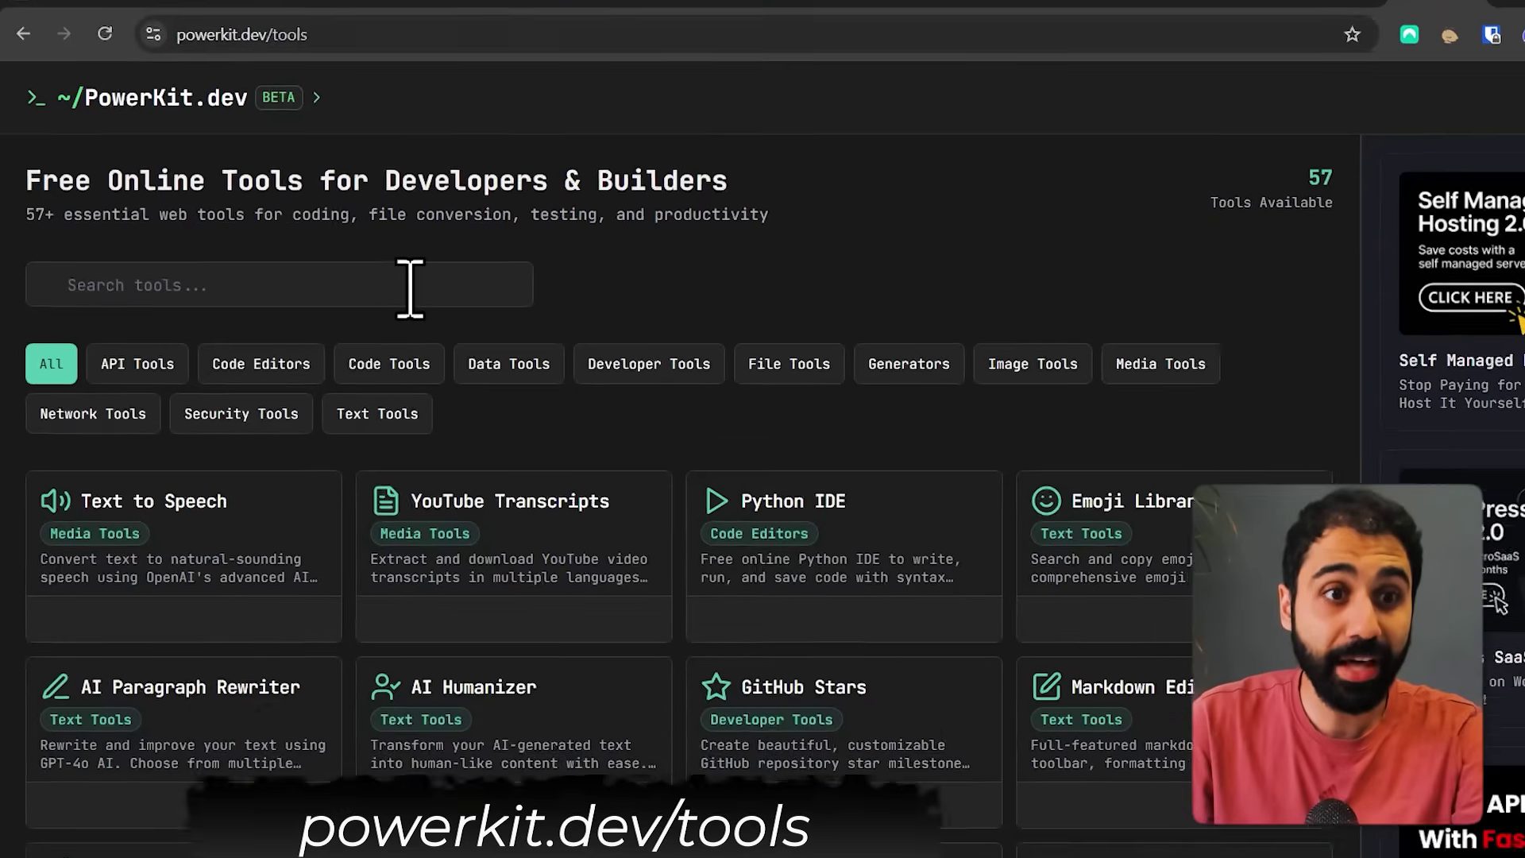
Step: Search PowerKit.dev tools for 'codes' and copy the WP Snippet - GA Data - Main code from CodeShare
click(403, 311)
text(codes)
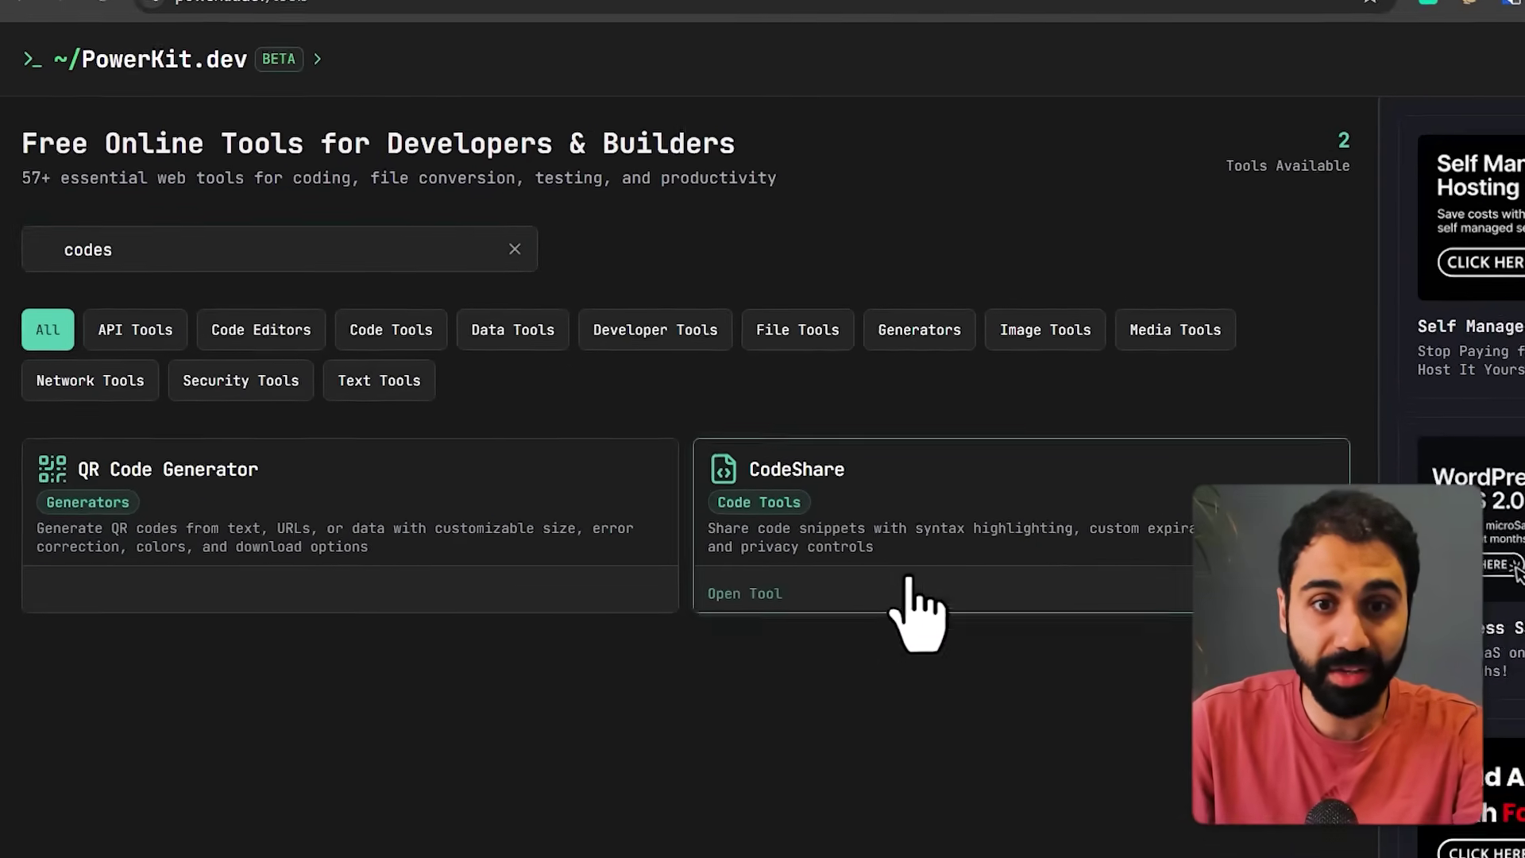
click(834, 540)
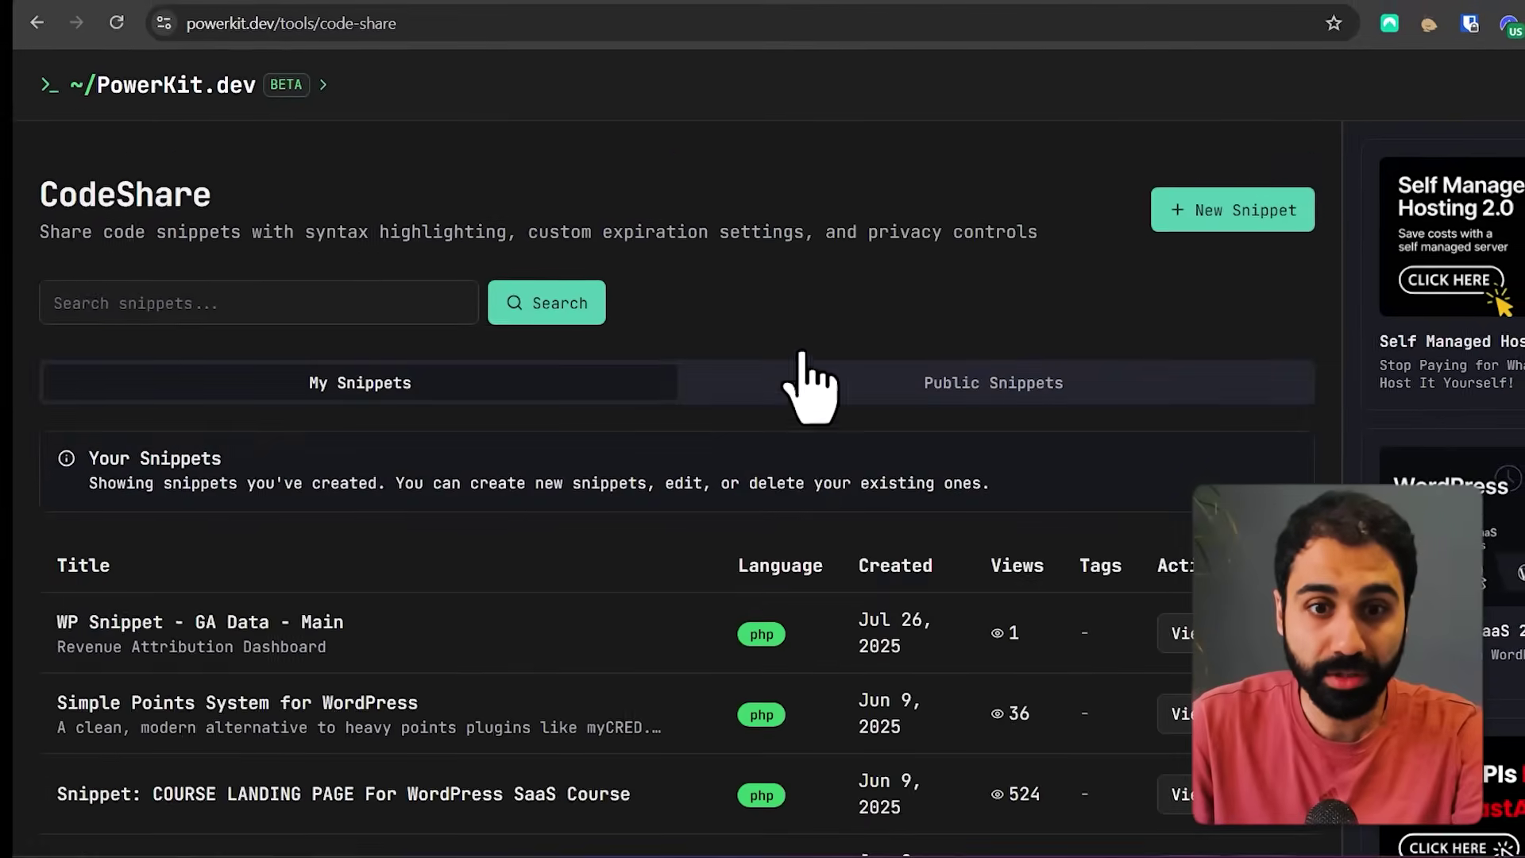
scroll(795, 318, down, 5)
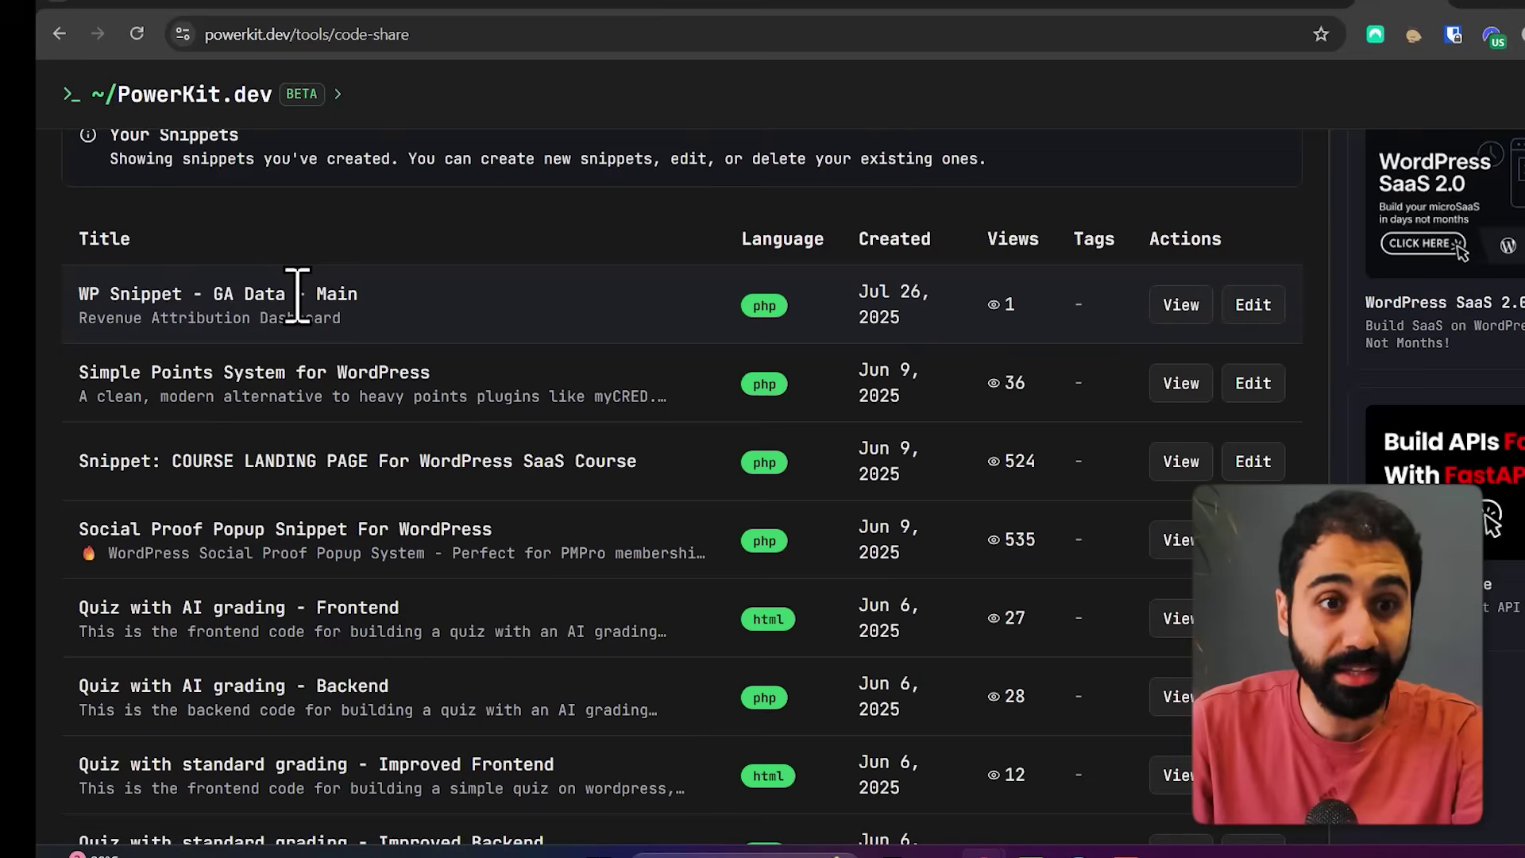
click(1176, 306)
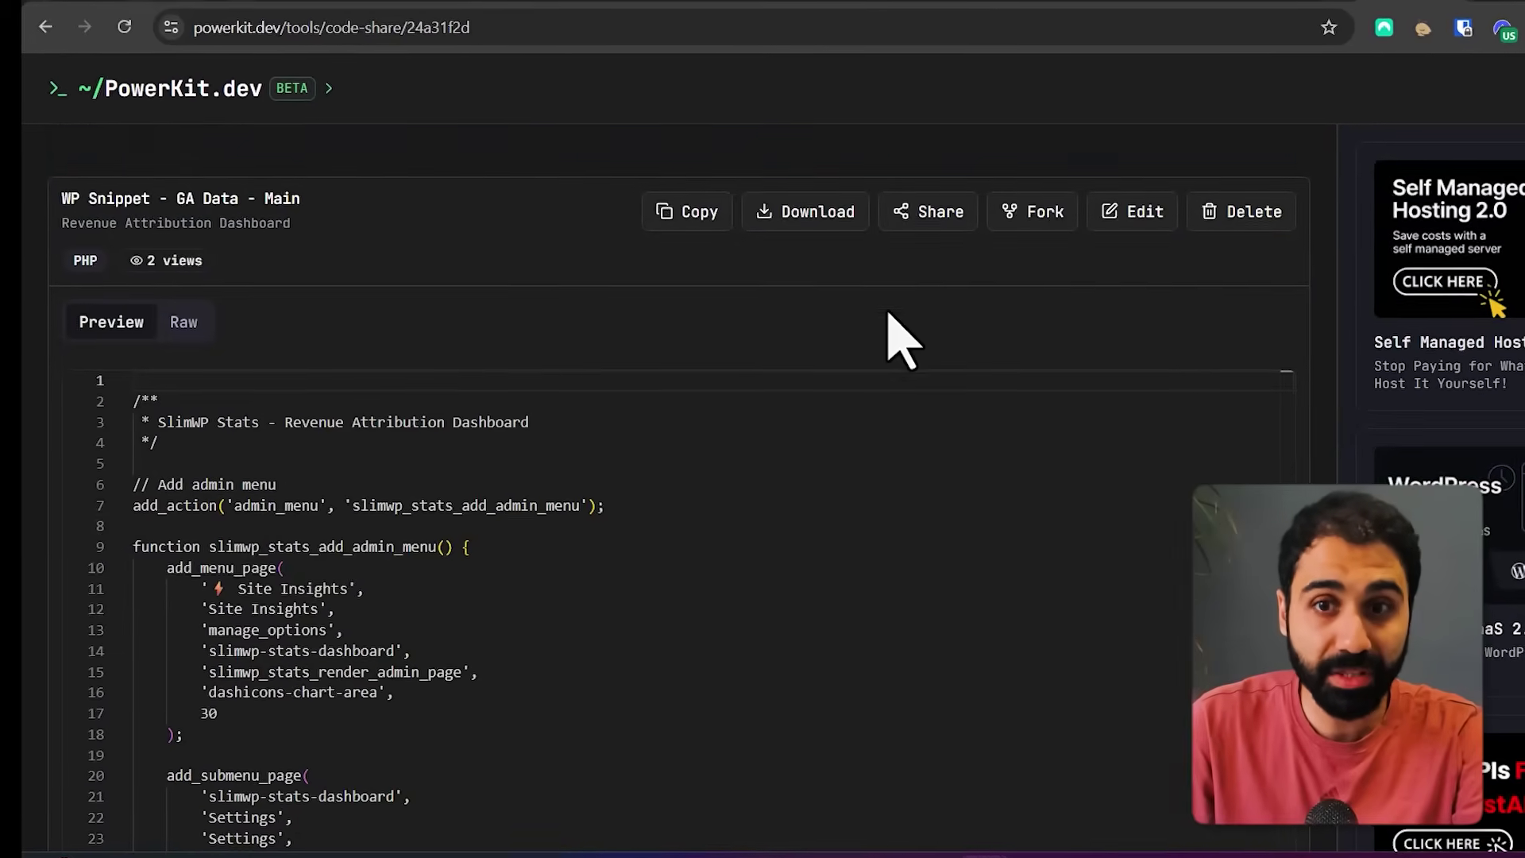
click(679, 213)
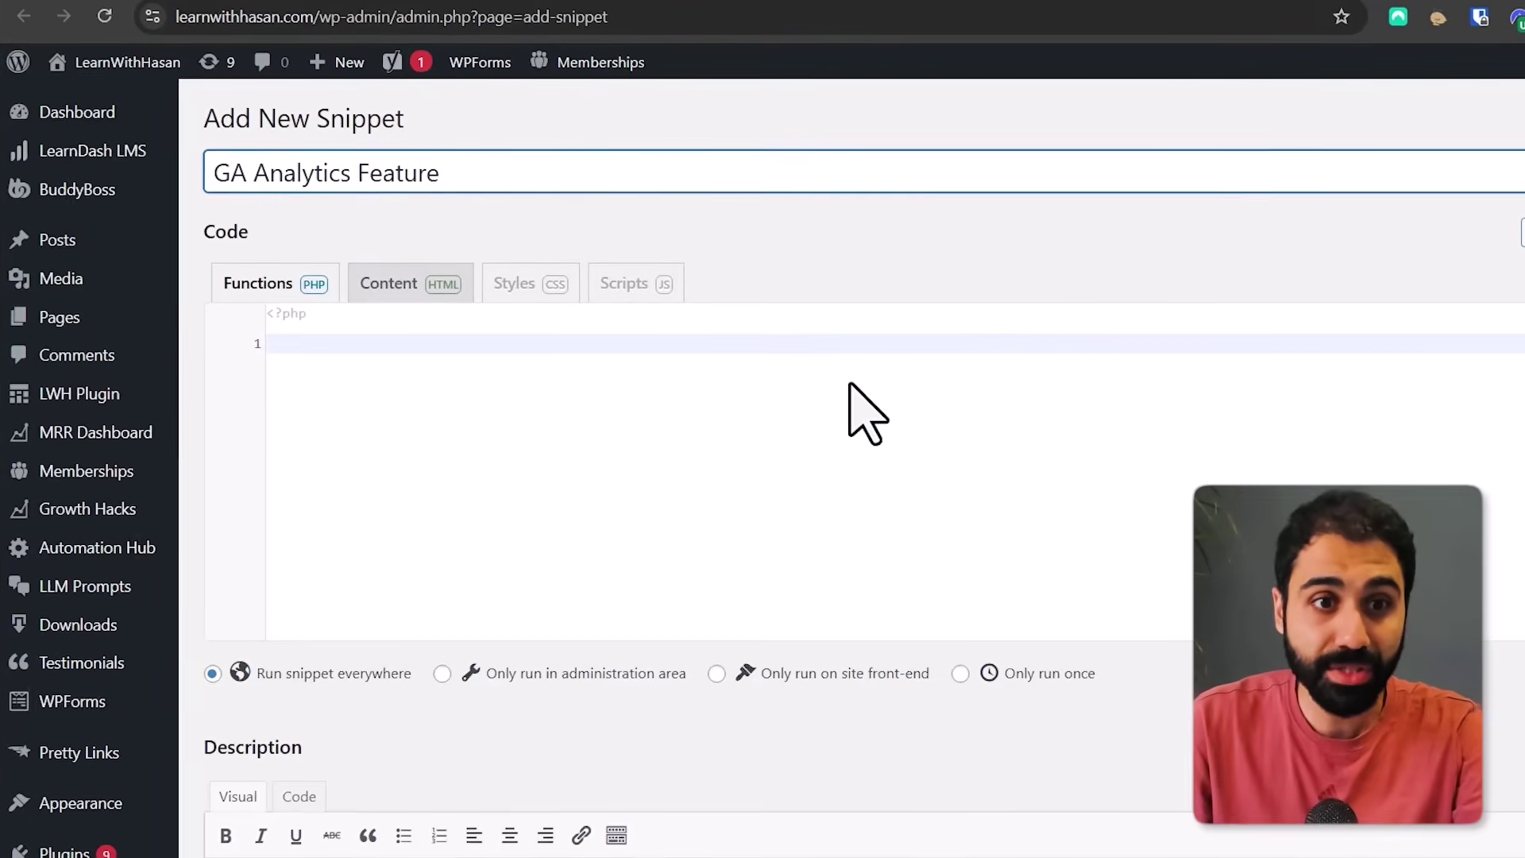
Step: Paste the dashboard code into the GA Analytics Feature snippet, save and activate it, then reload
key(ctrl+v)
key(ctrl+Home)
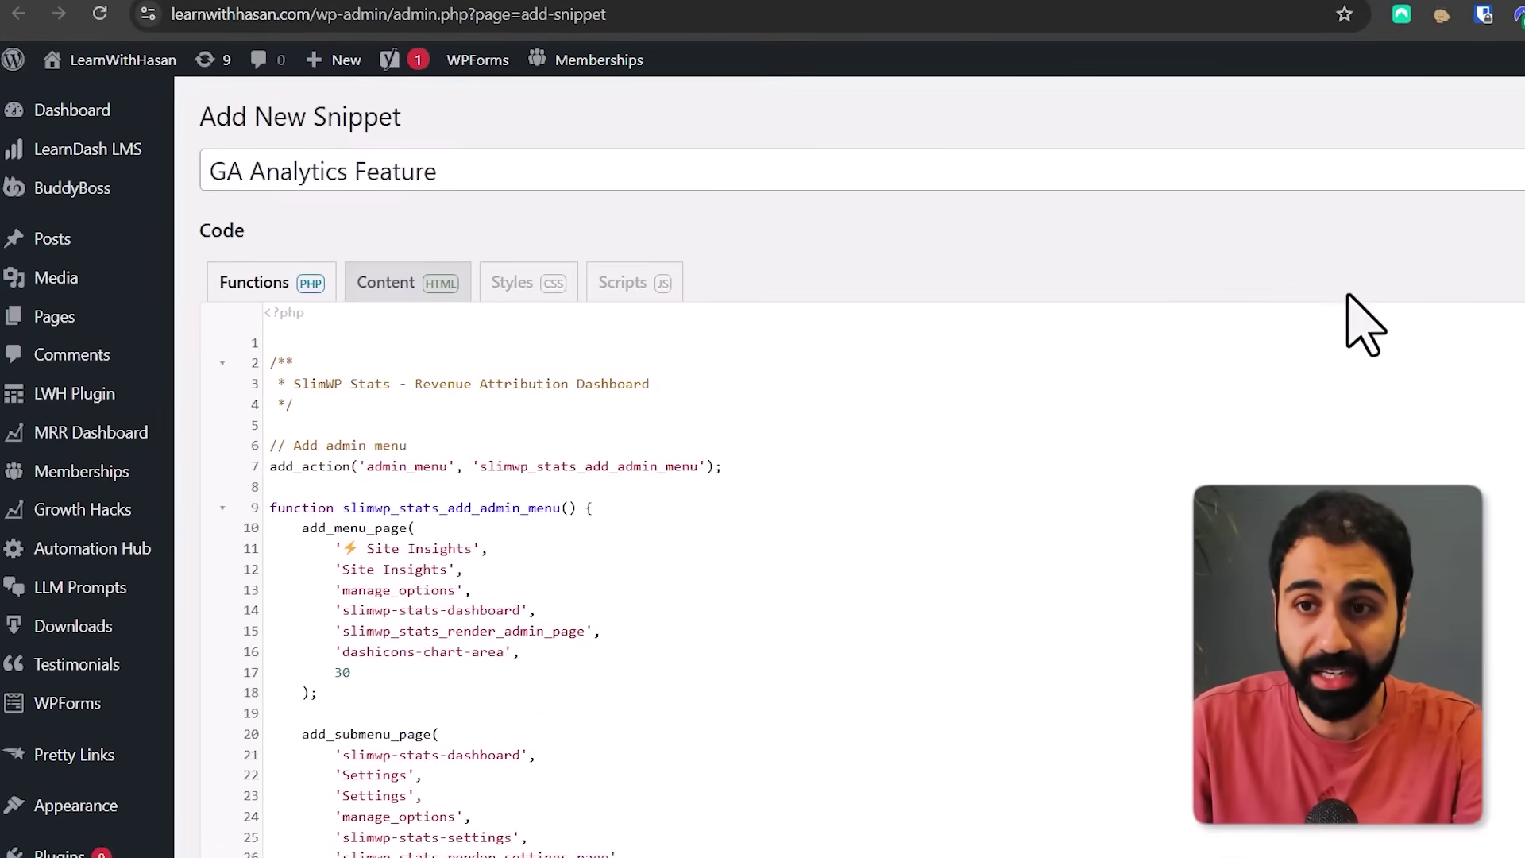
click(1474, 242)
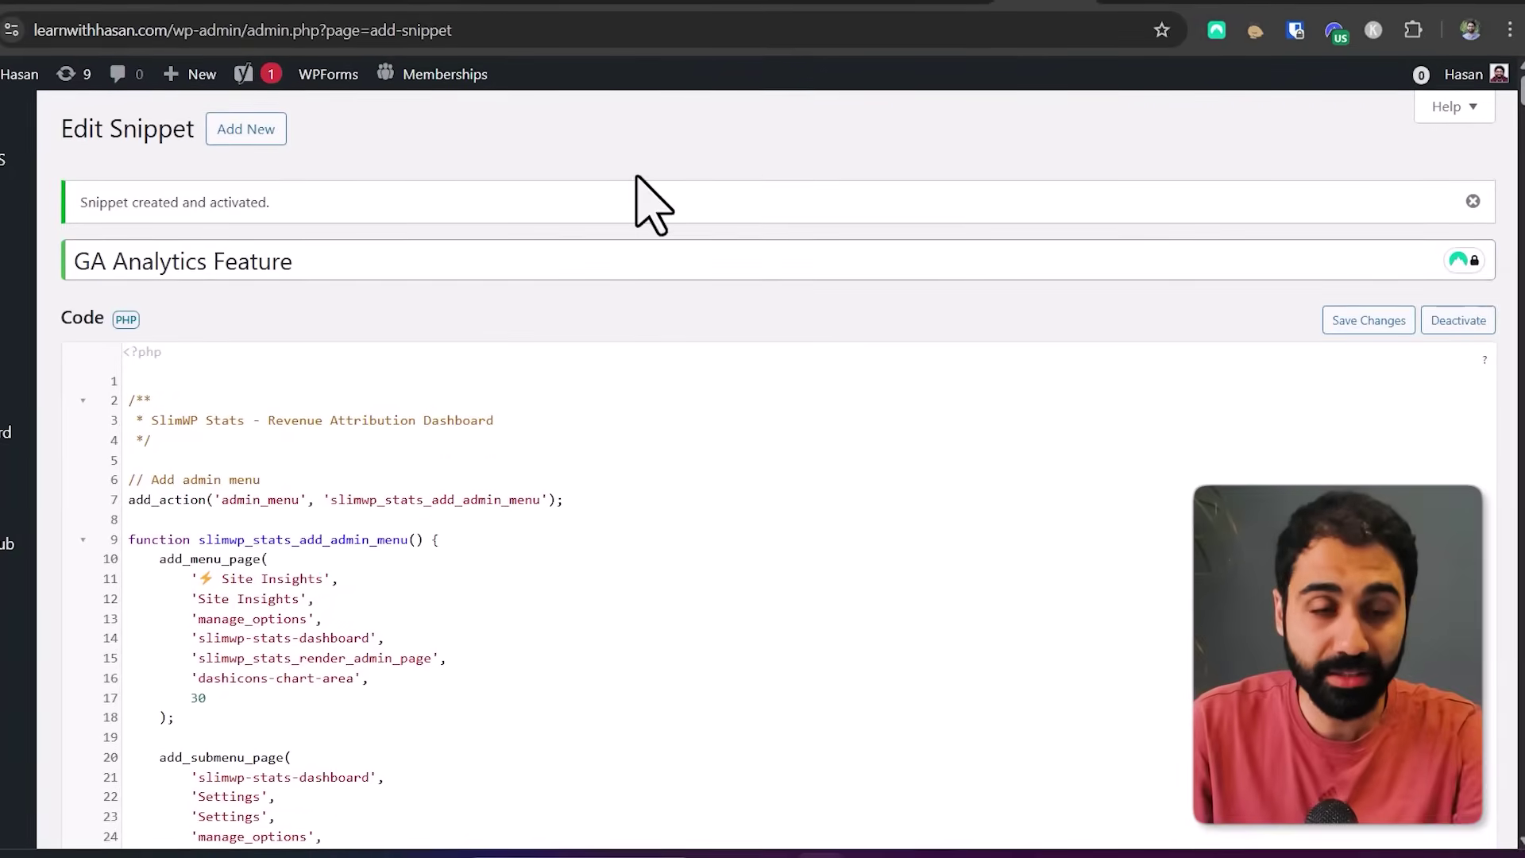
click(0, 30)
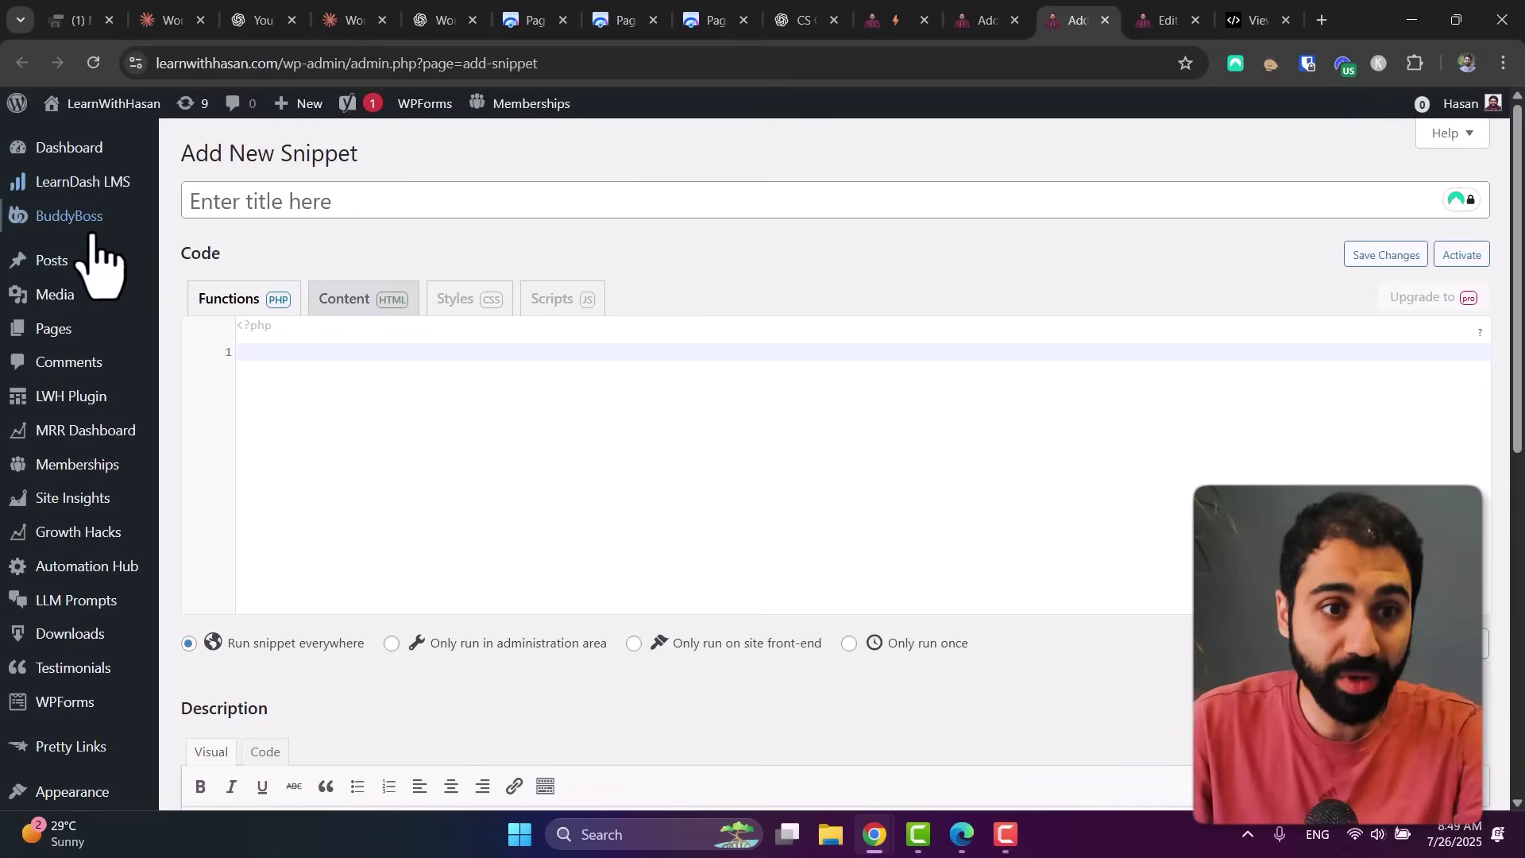
mouse_move(112, 494)
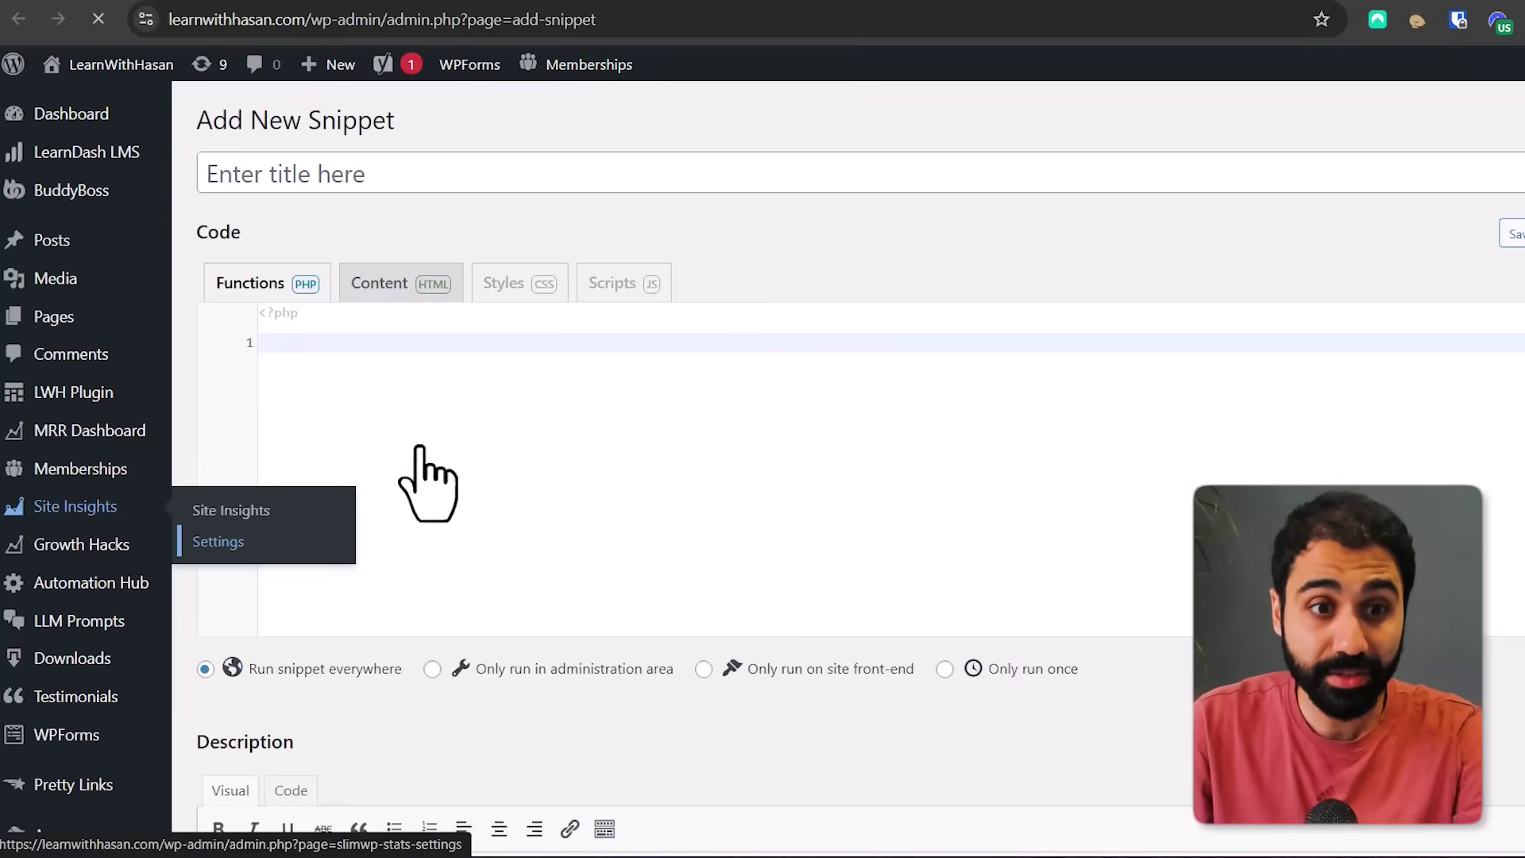
Step: Review the Site Insights GA4 settings fields and follow the Google Cloud Console setup link
scroll(969, 206, down, 4)
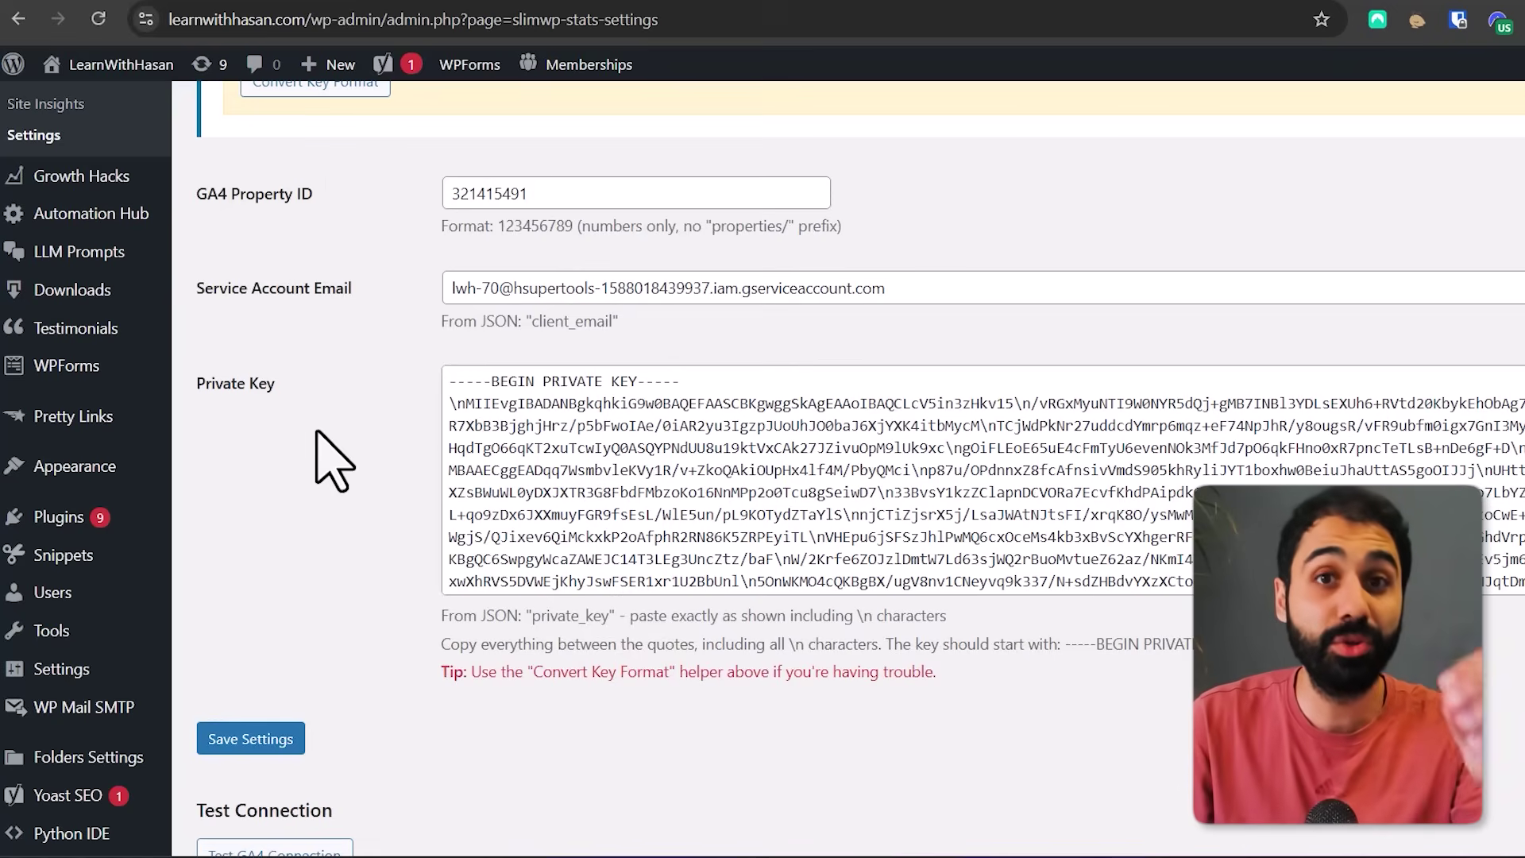
scroll(500, 302, up, 6)
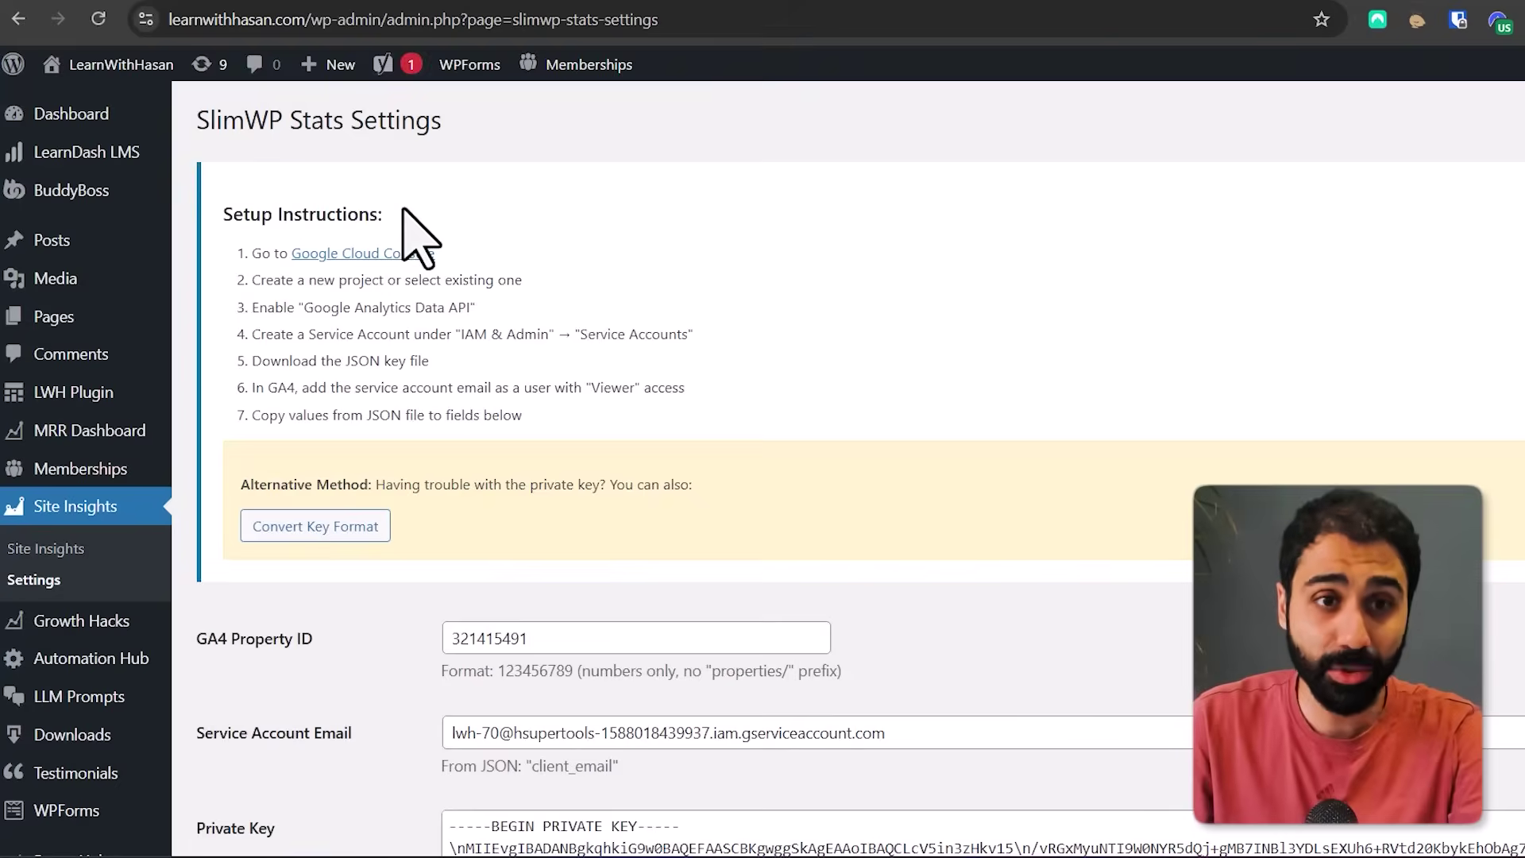
click(371, 254)
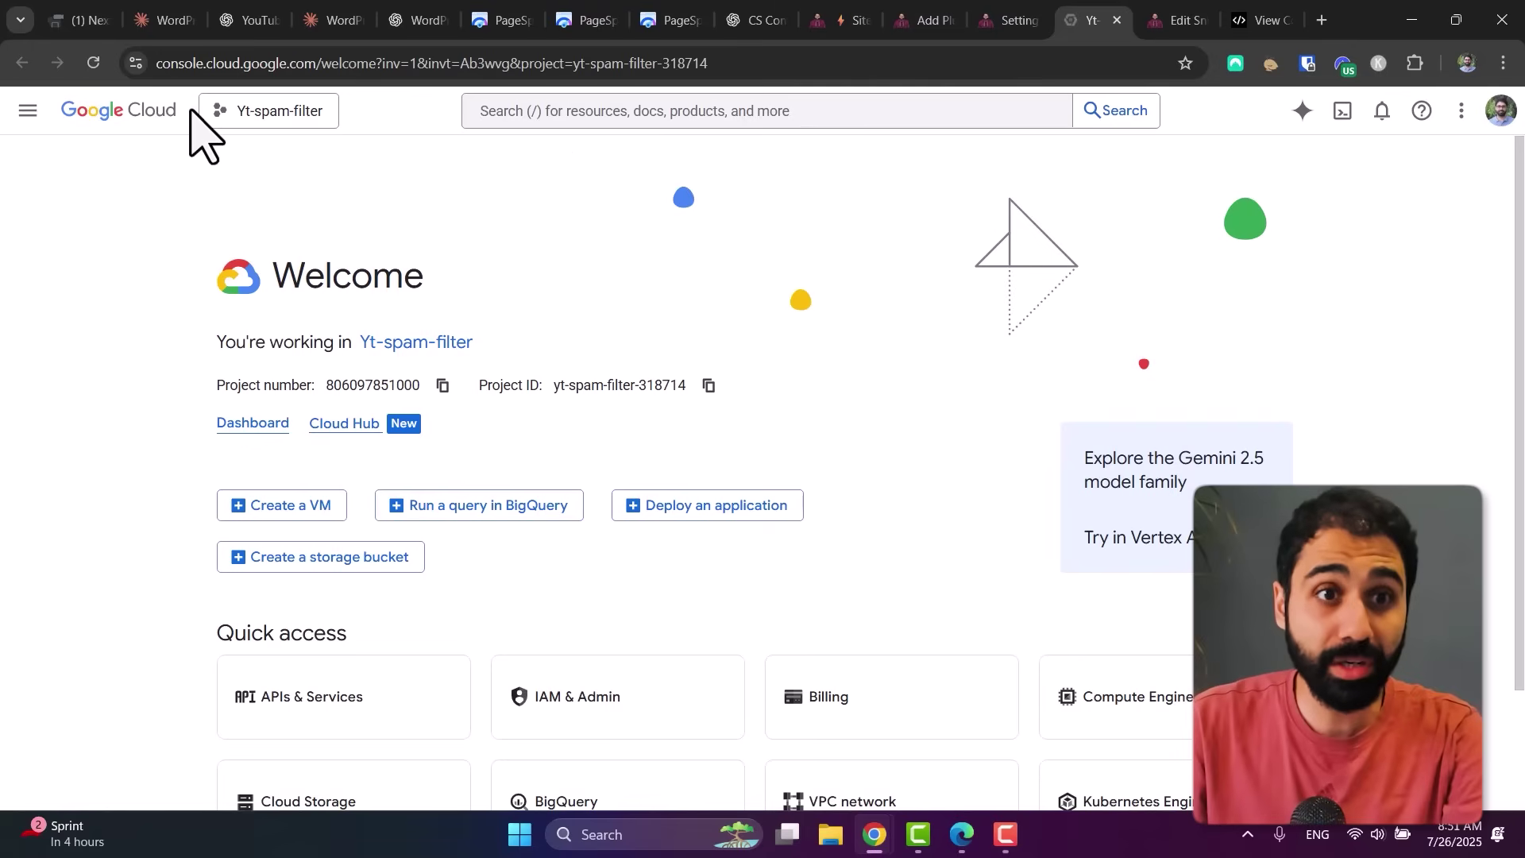
Step: Switch the Cloud project to LearnWithHasan and go to the APIs & Services dashboard
click(326, 115)
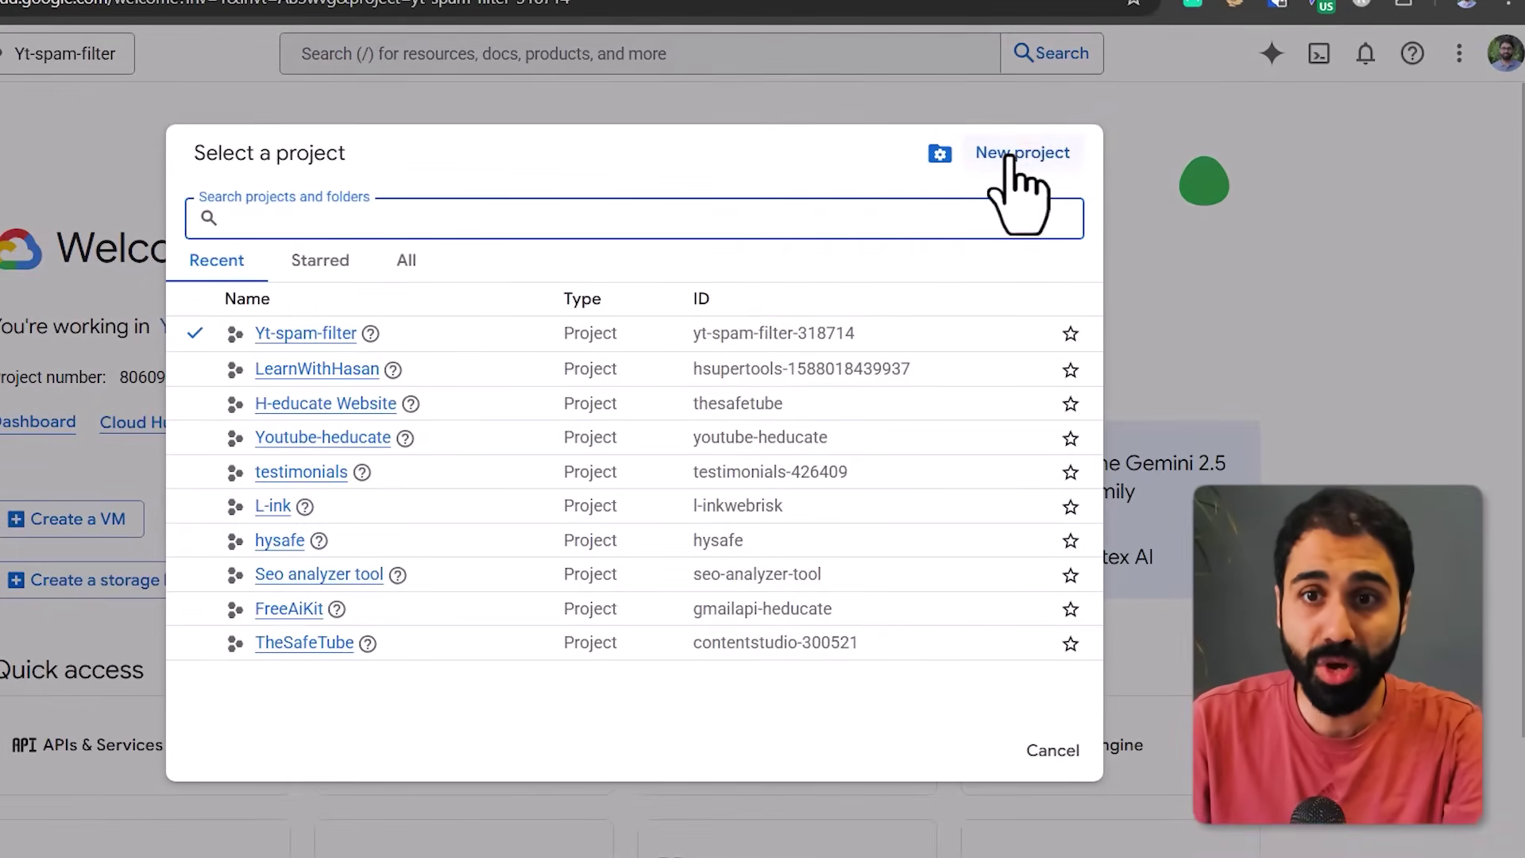
click(314, 370)
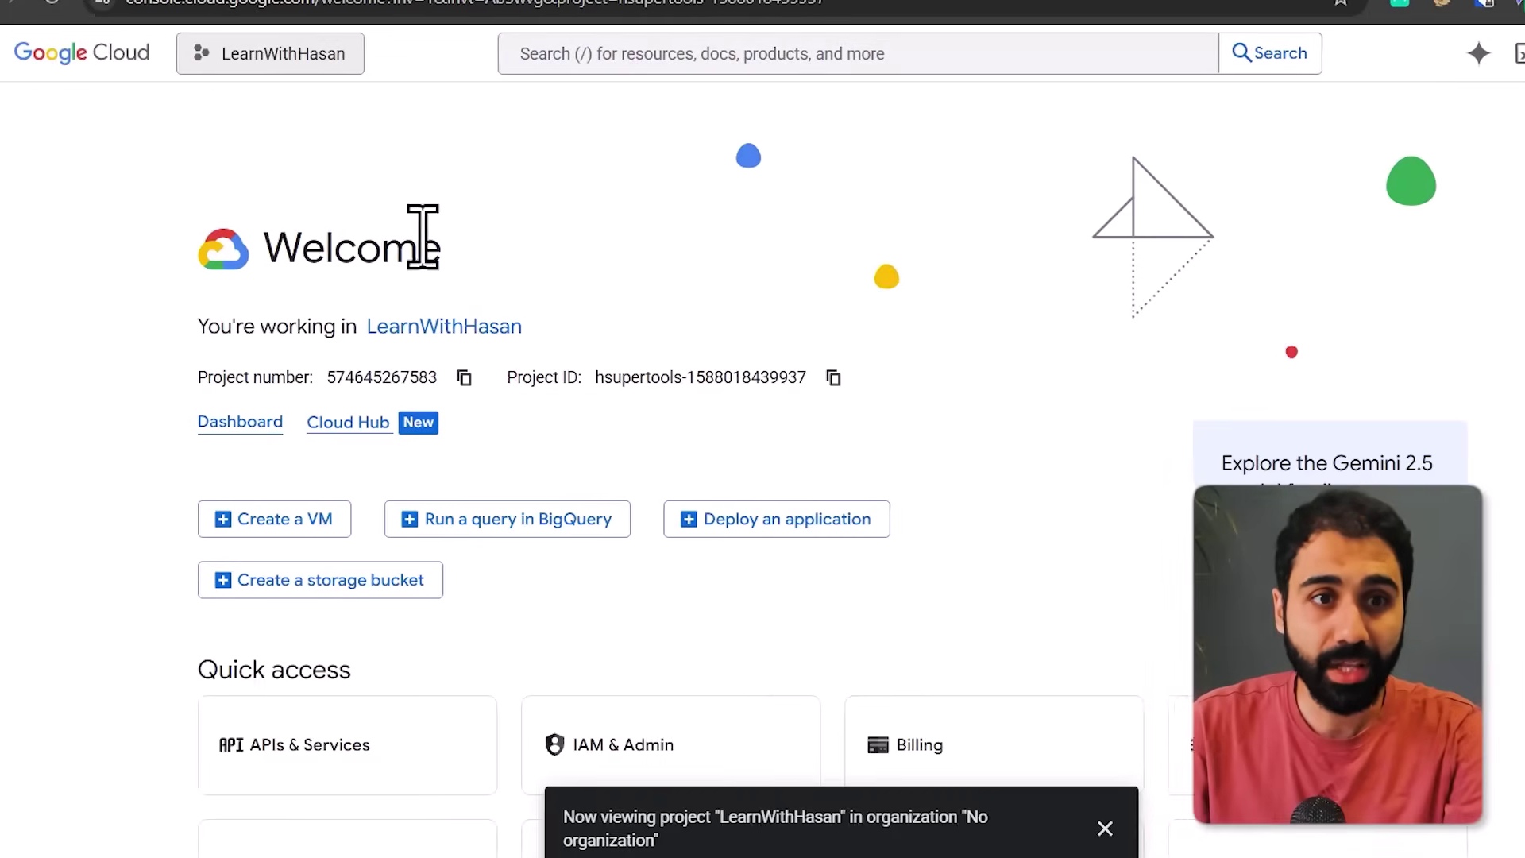
click(19, 52)
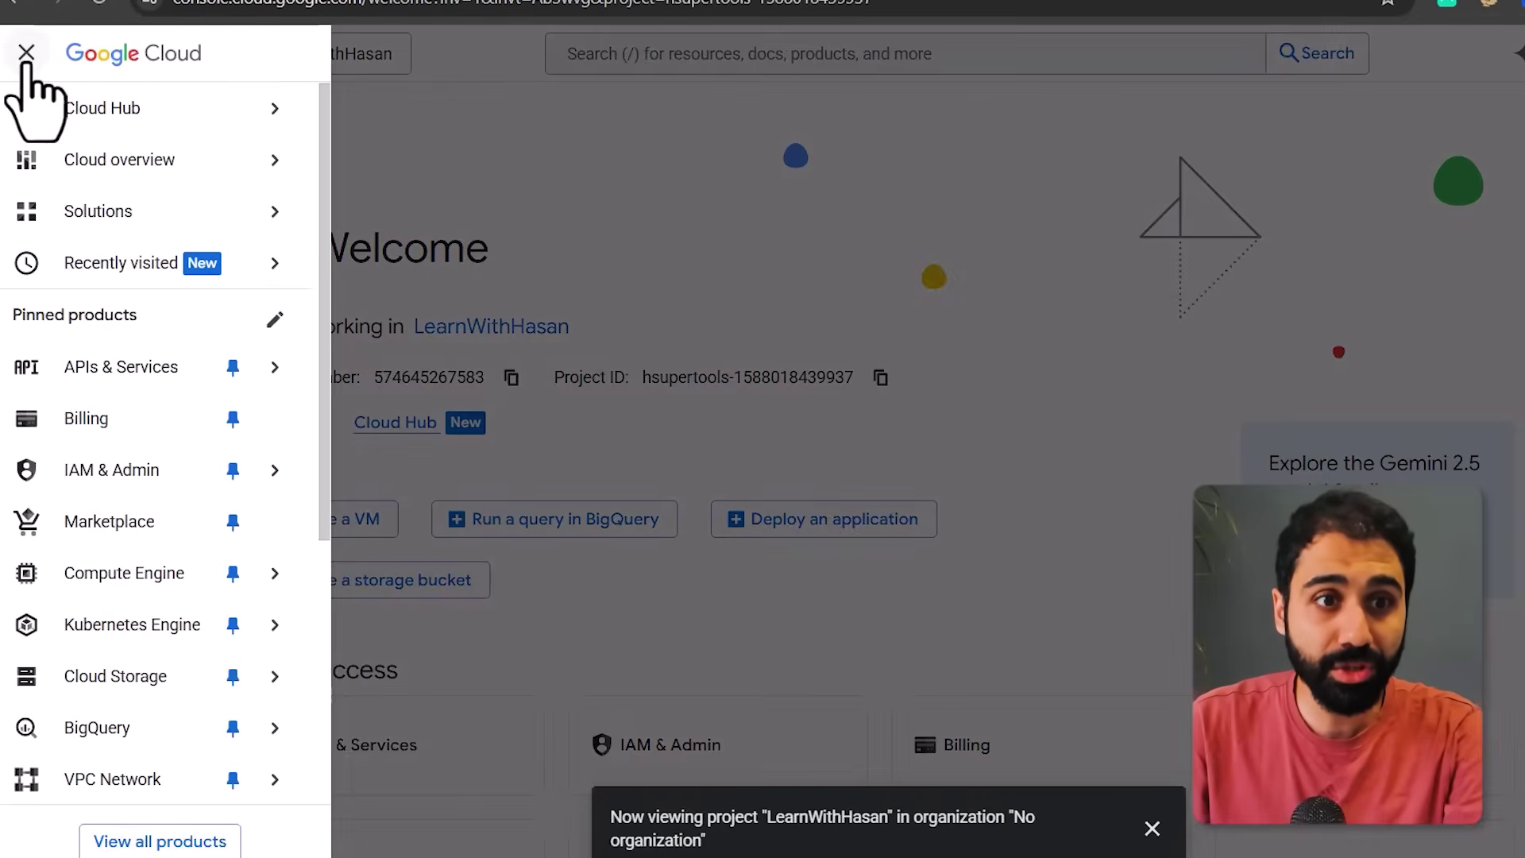
mouse_move(170, 389)
click(361, 383)
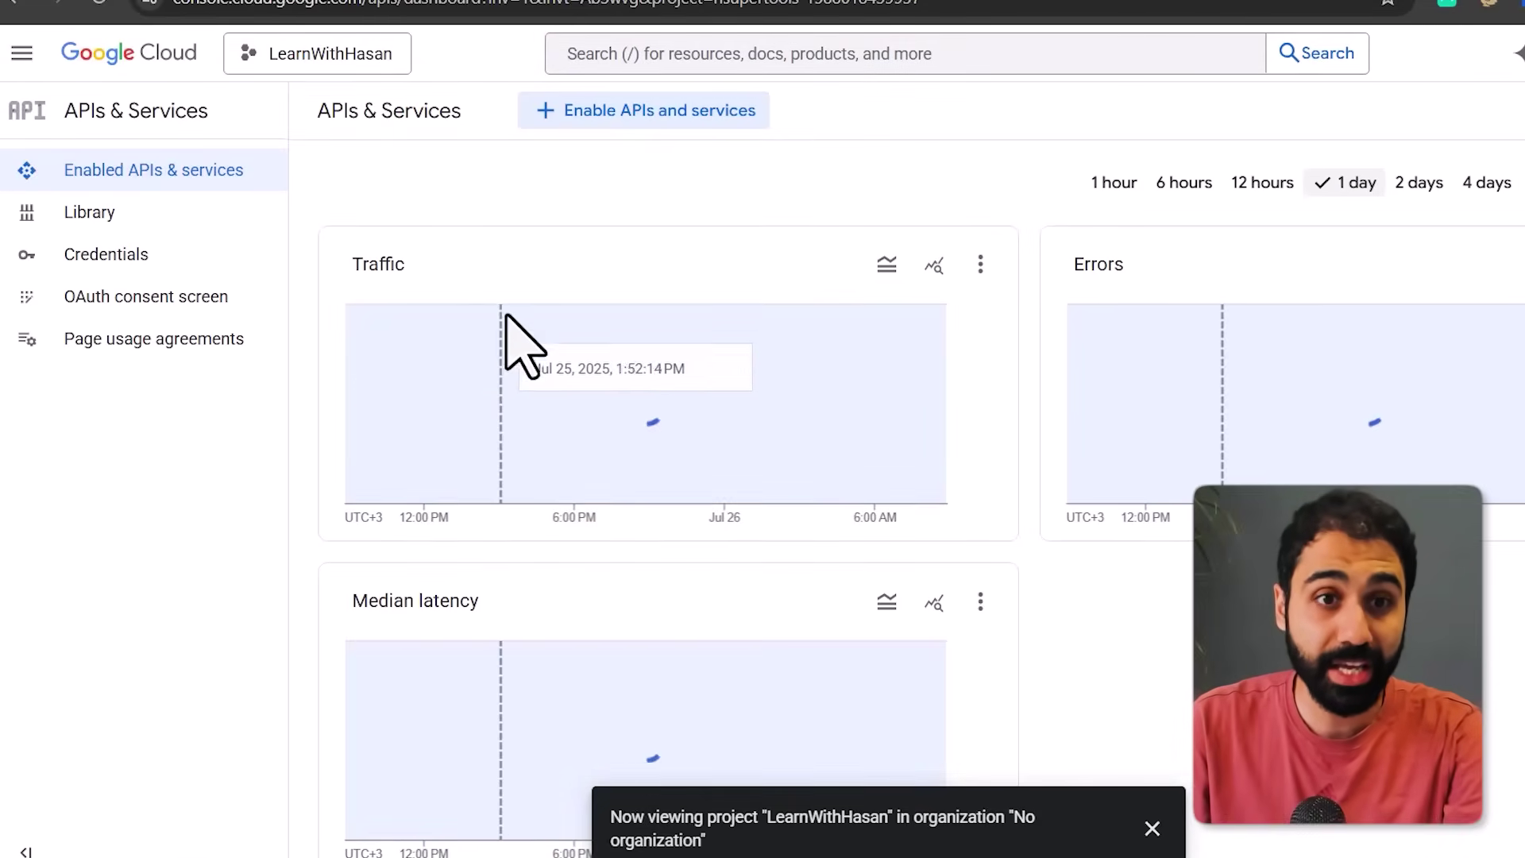
Step: Search the API Library for 'goog' and check that Google Analytics Data API is enabled
click(595, 115)
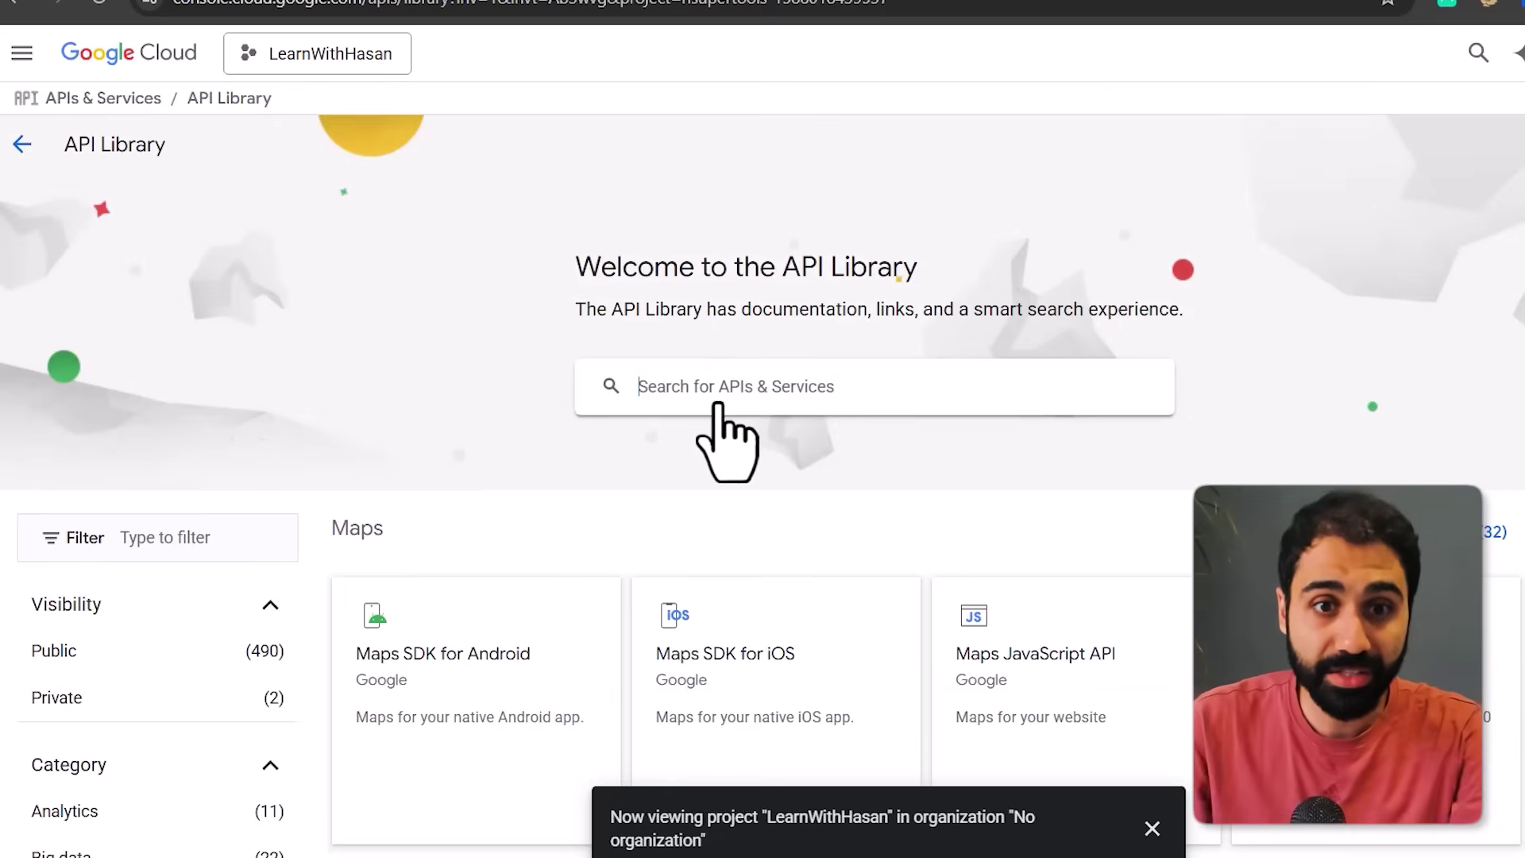
click(719, 403)
text(google analytics)
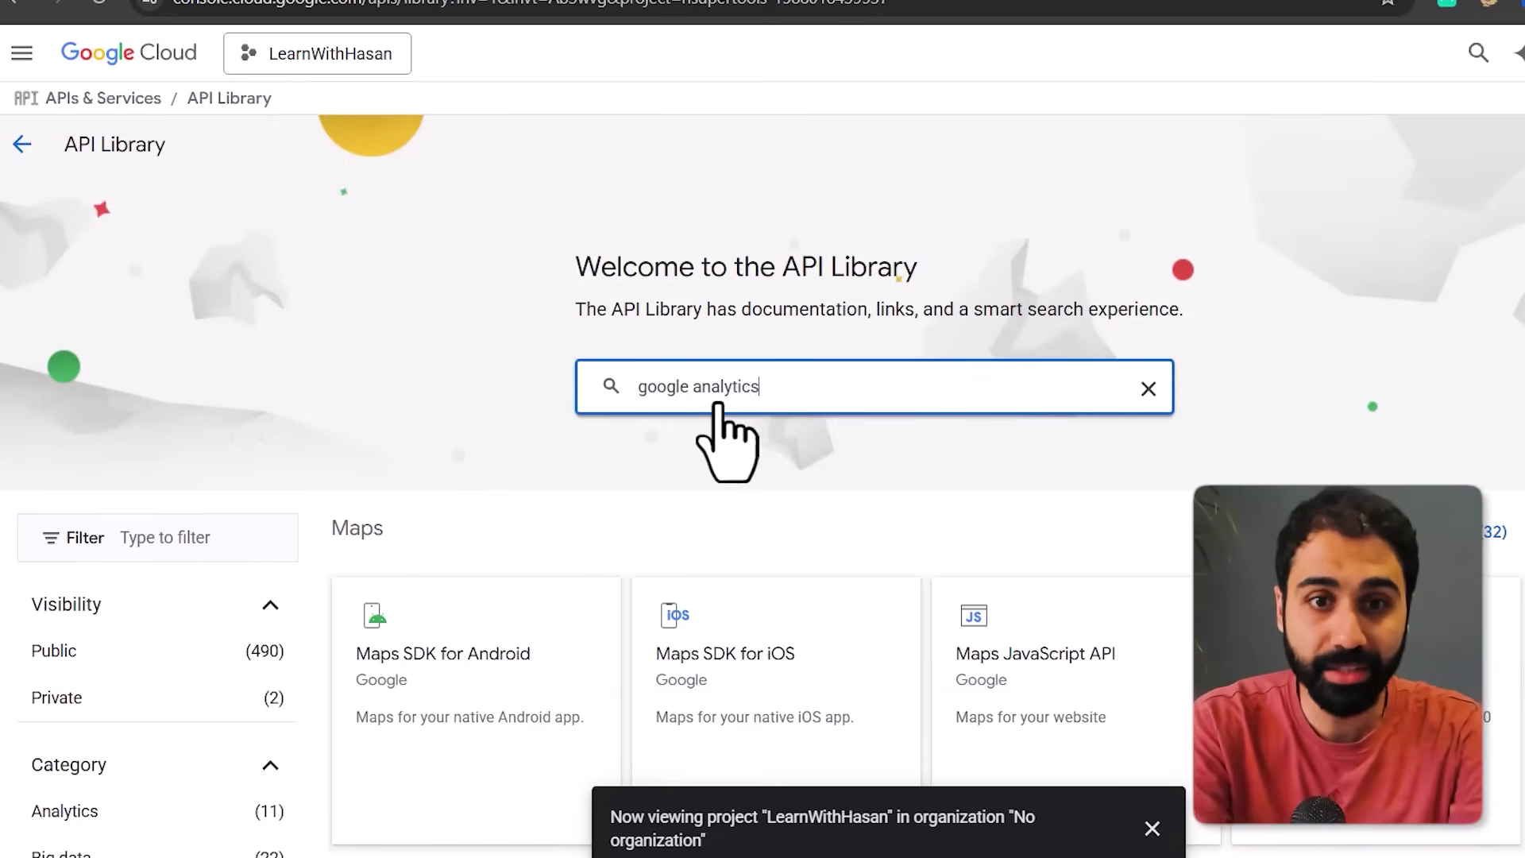
key(Return)
scroll(691, 390, down, 3)
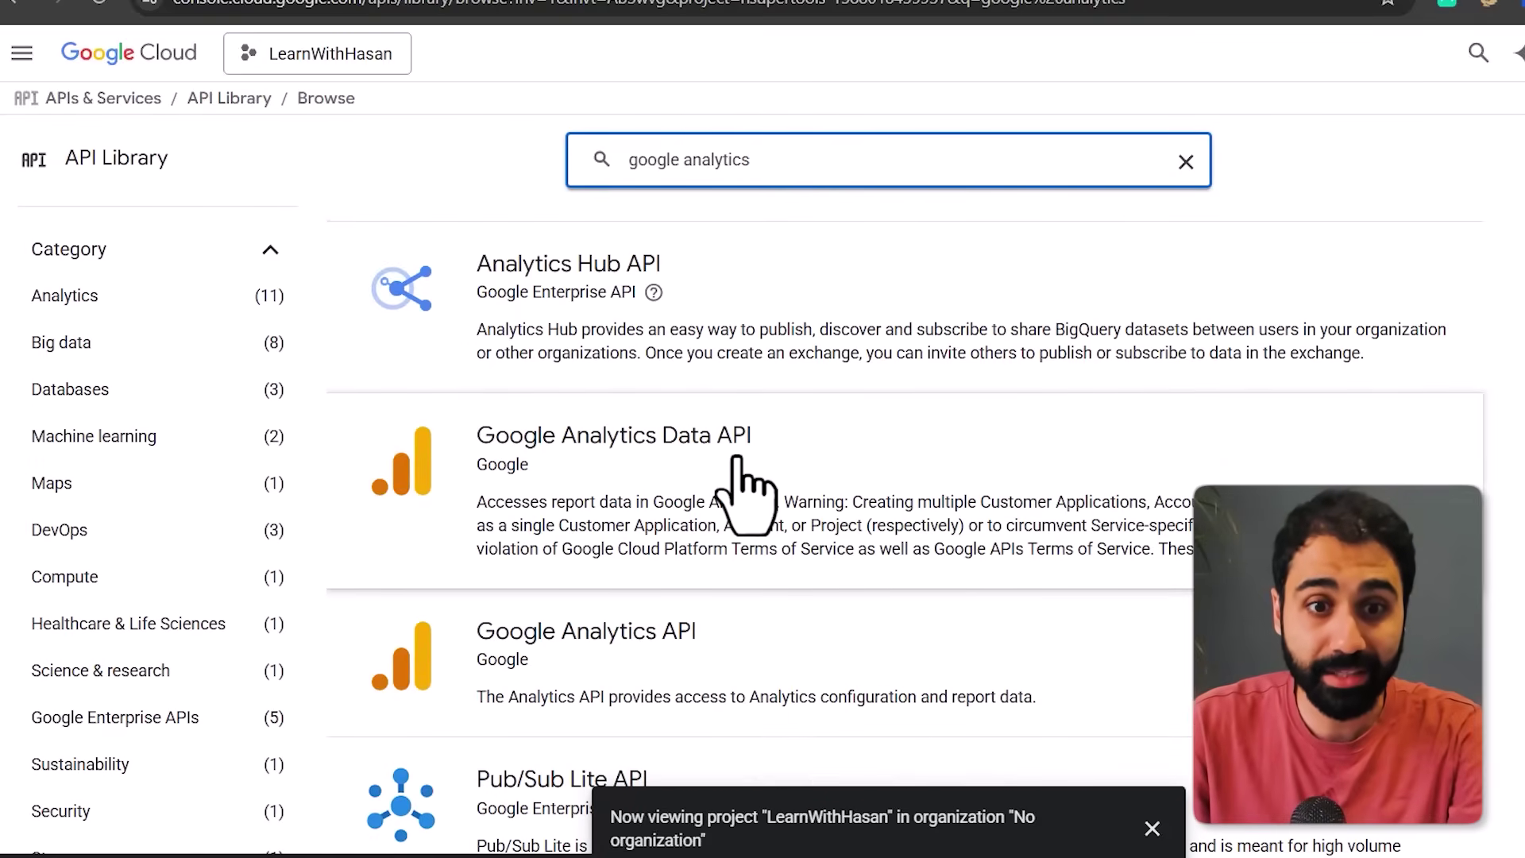
click(743, 488)
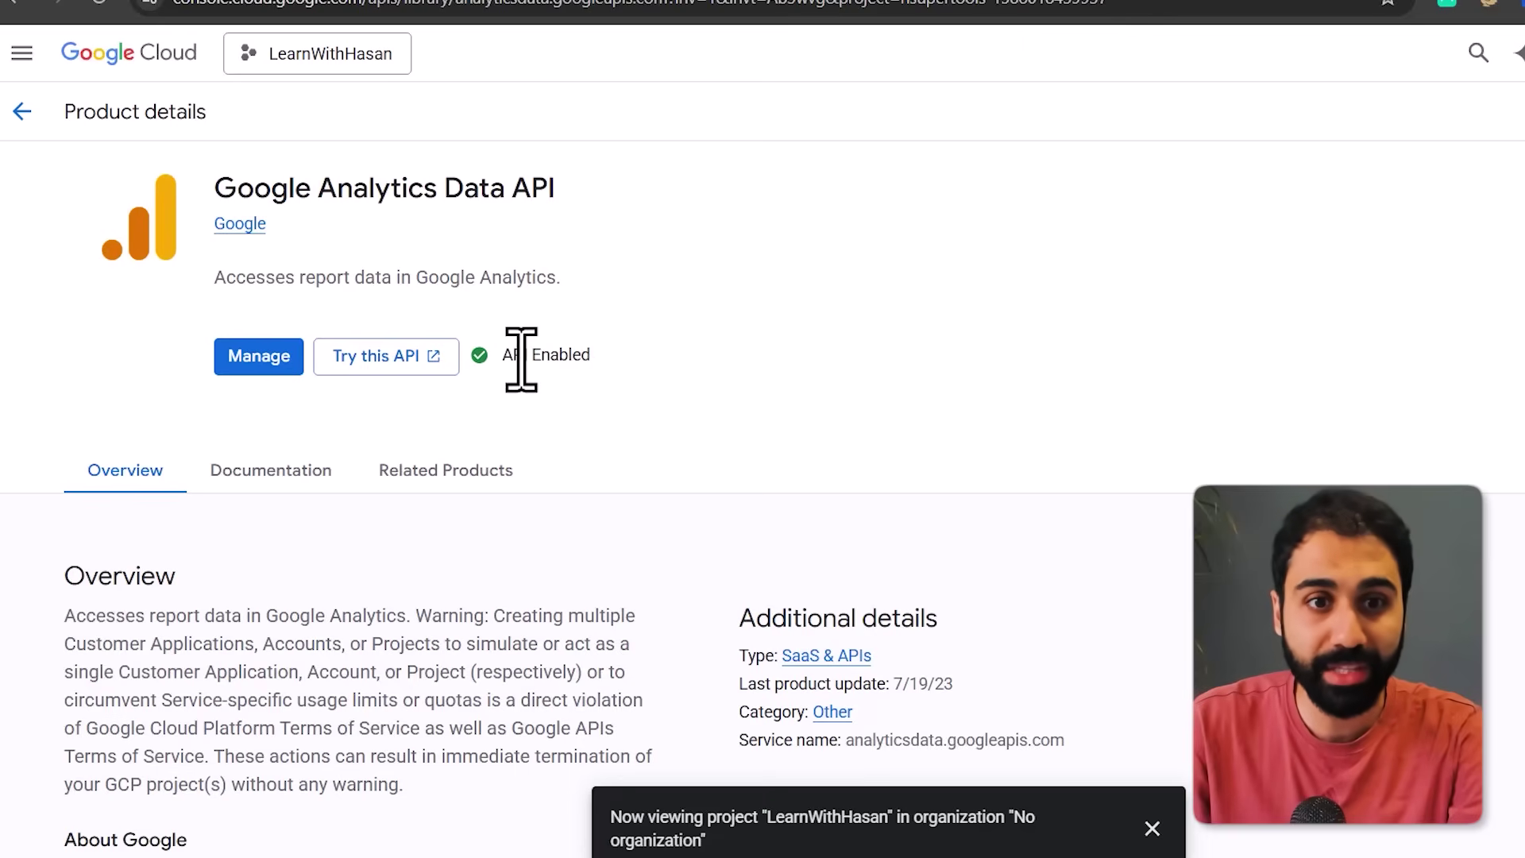
click(19, 114)
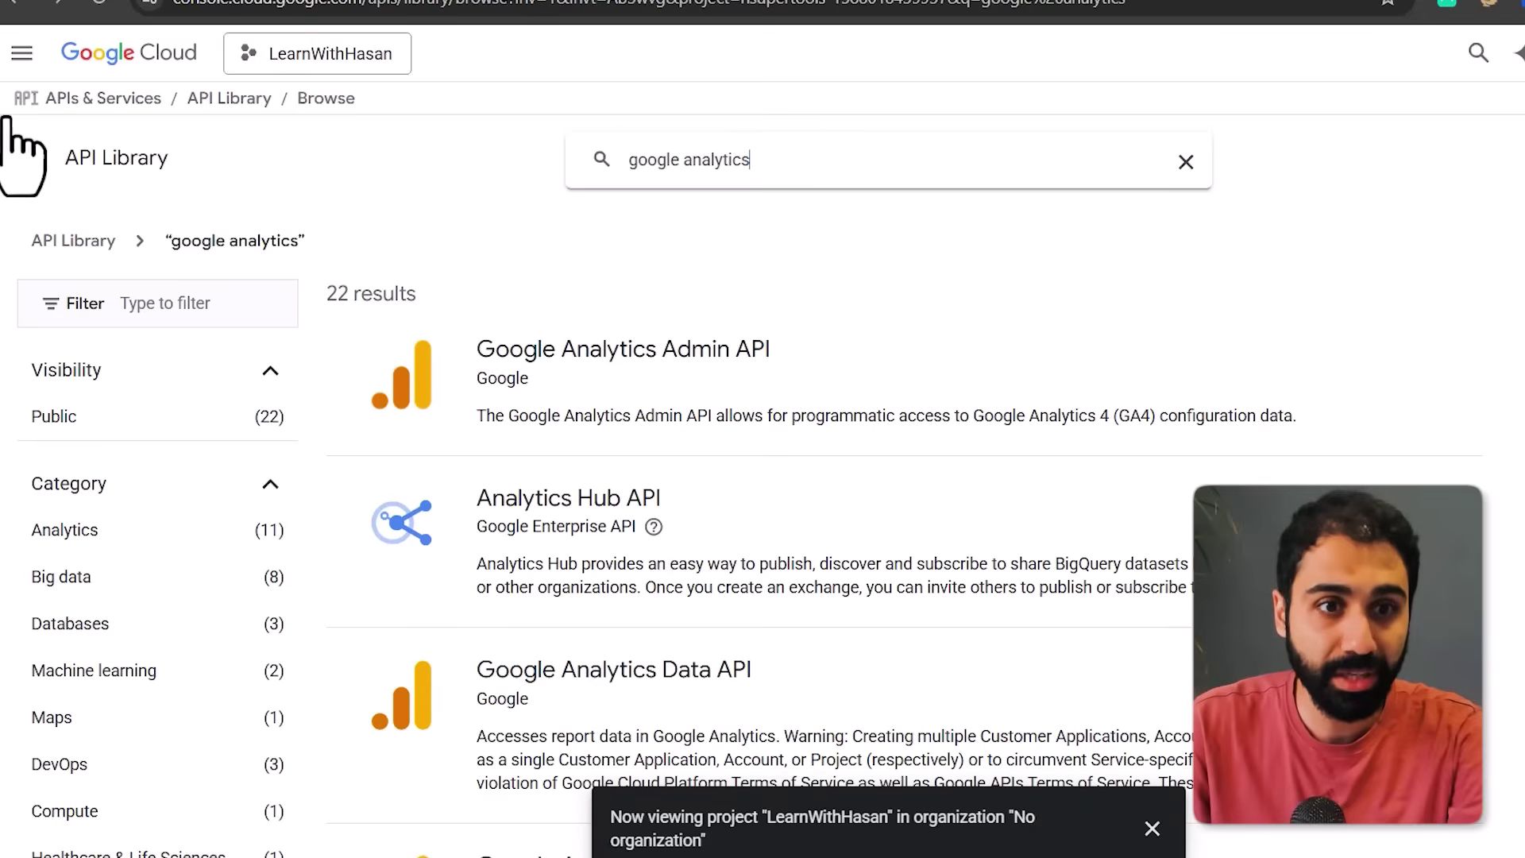
Step: Go to the LearnWithHasan service accounts list and start a new service account
click(22, 53)
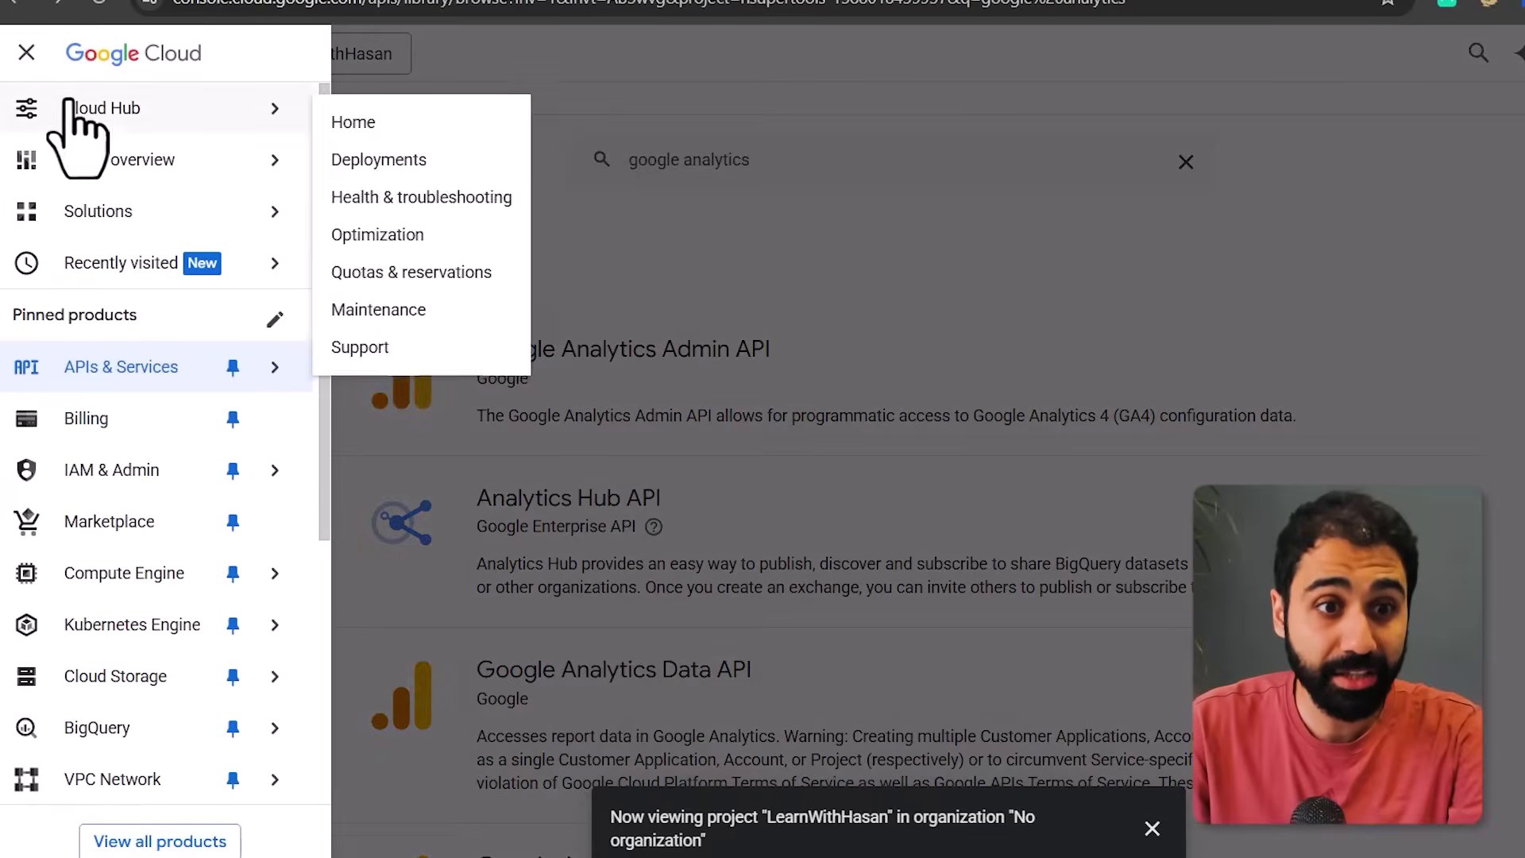
mouse_move(139, 470)
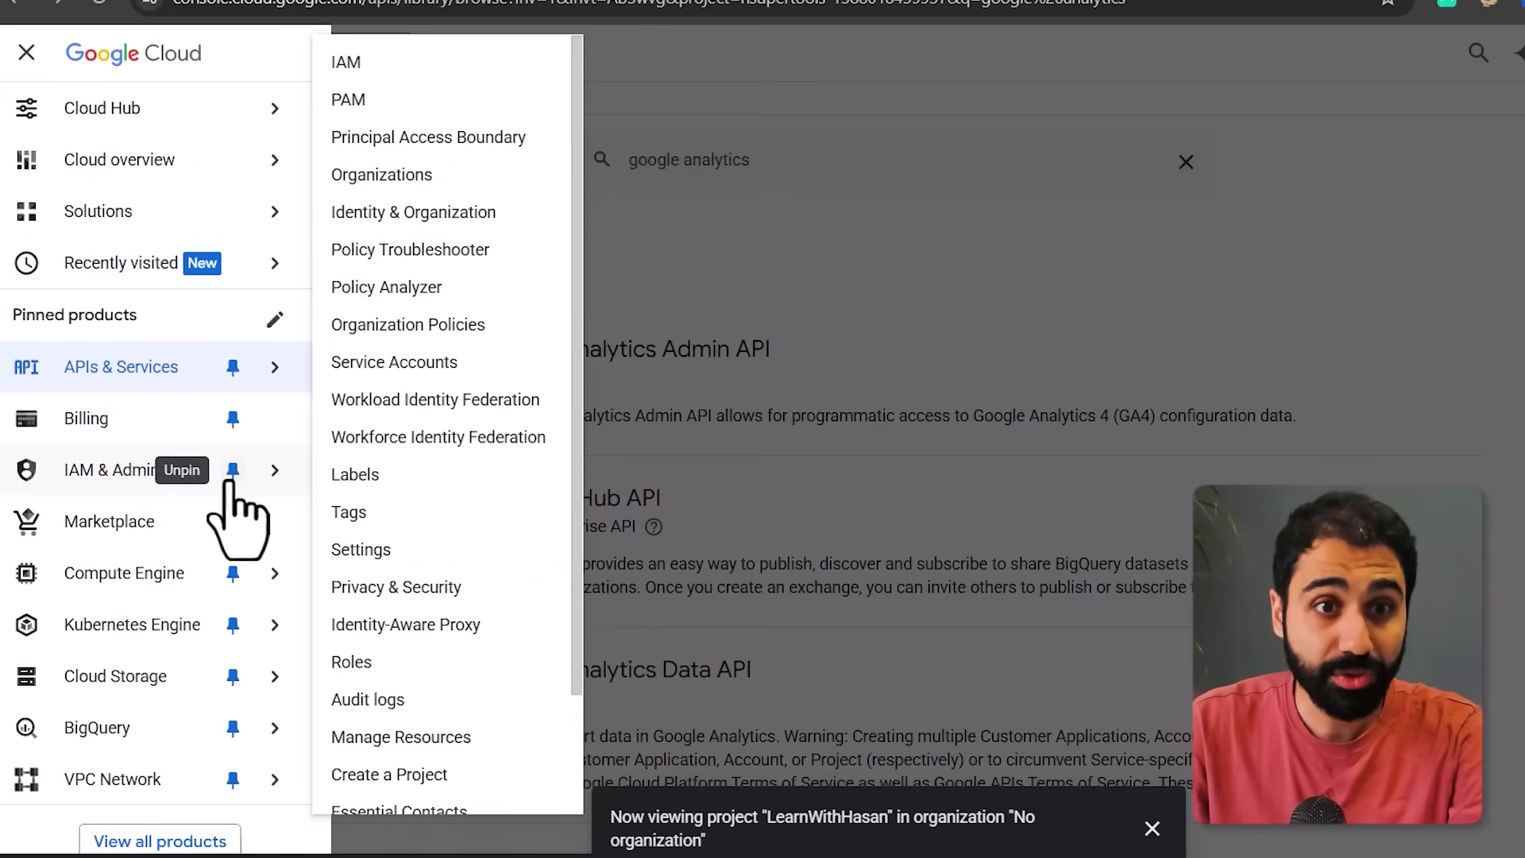
click(410, 366)
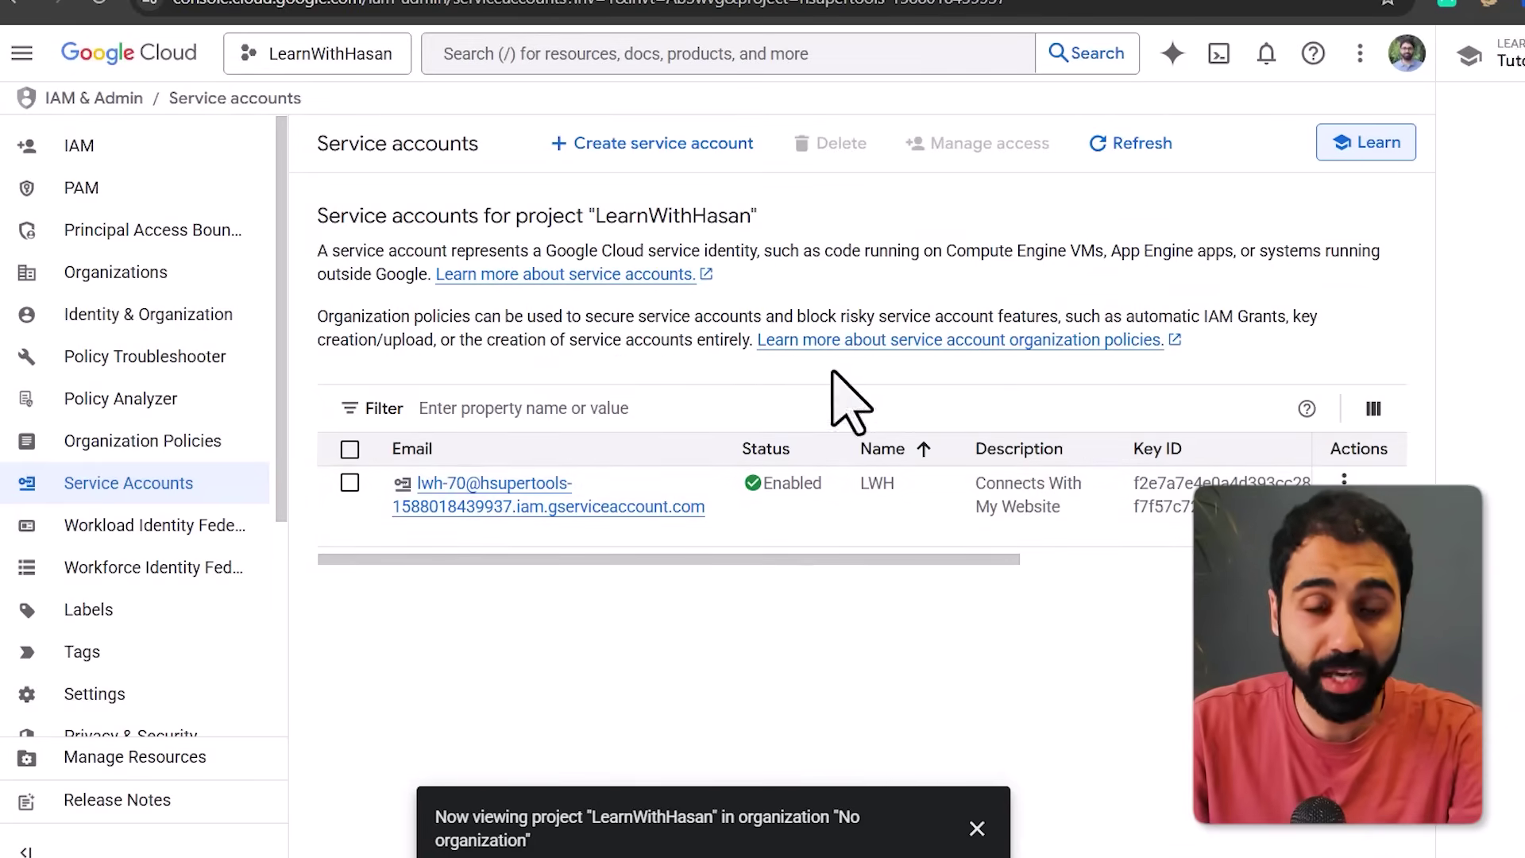
click(654, 145)
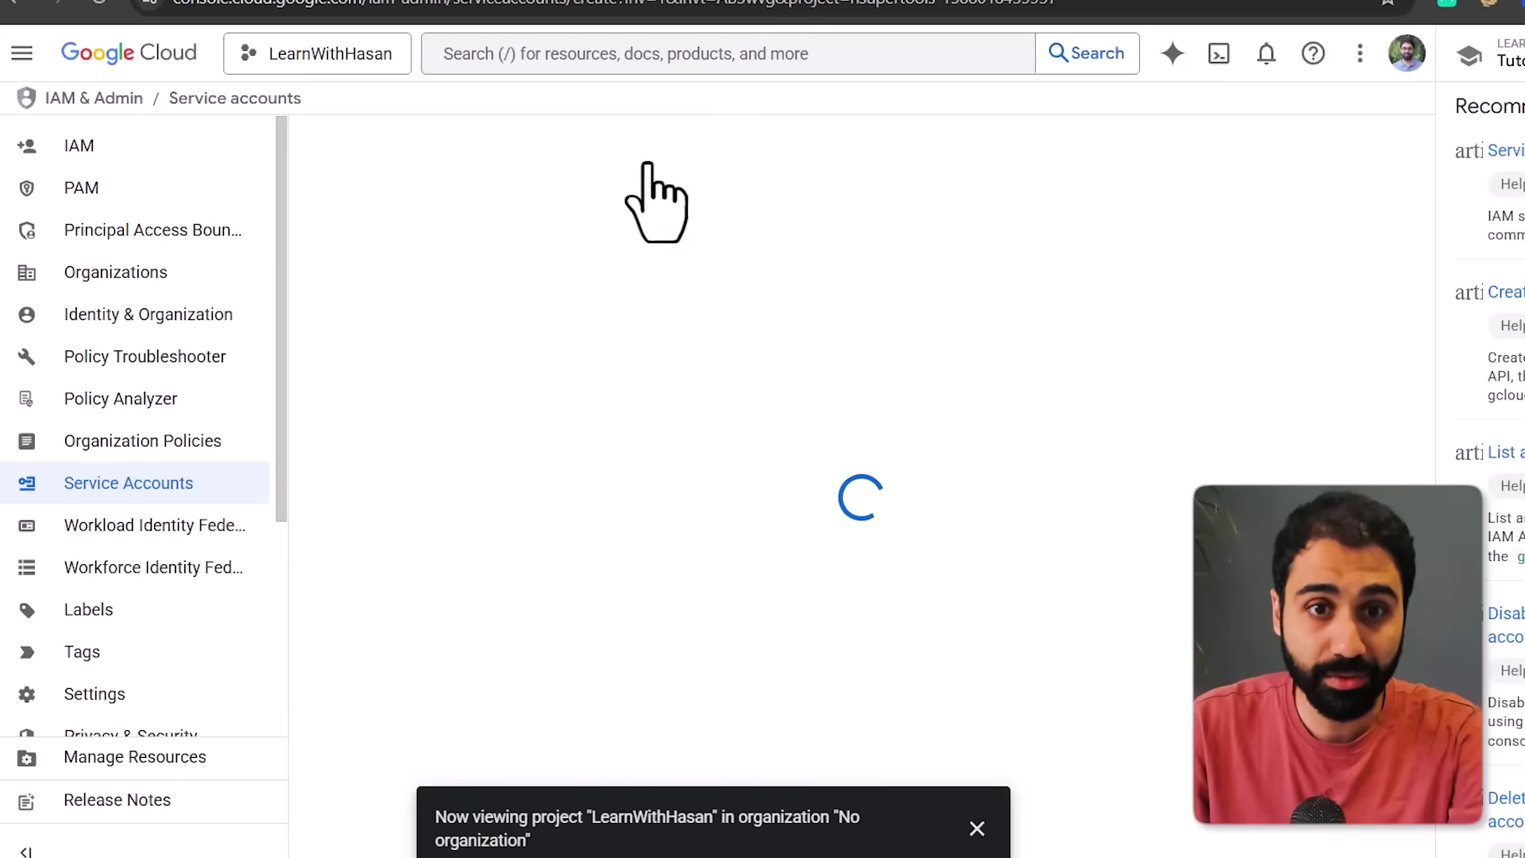
Step: Create the LWH-TEST service account with the Owner role
click(603, 276)
text(LWH-TEST)
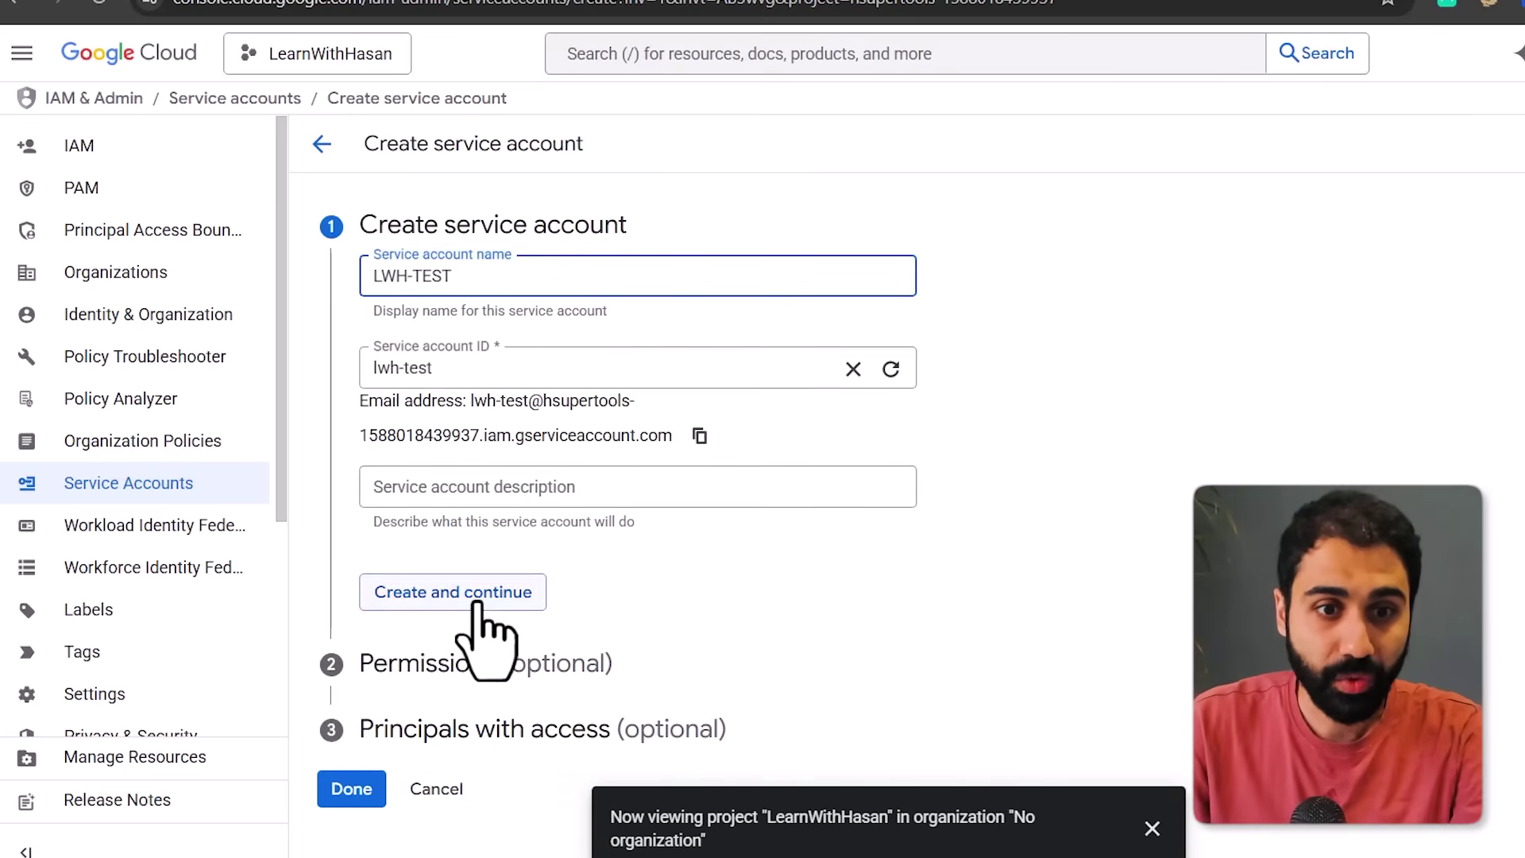
click(480, 608)
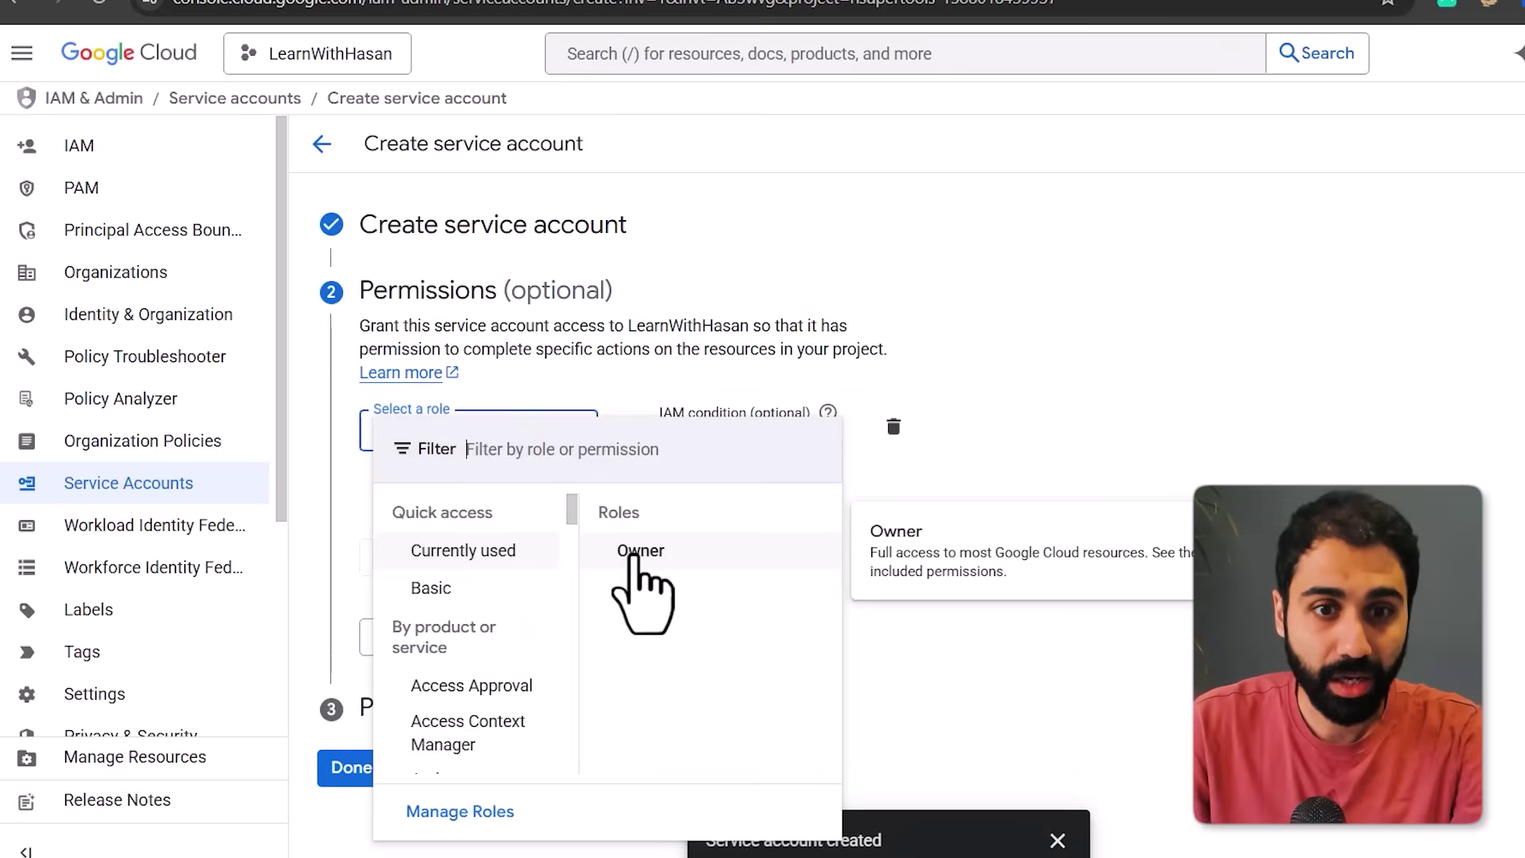
click(636, 585)
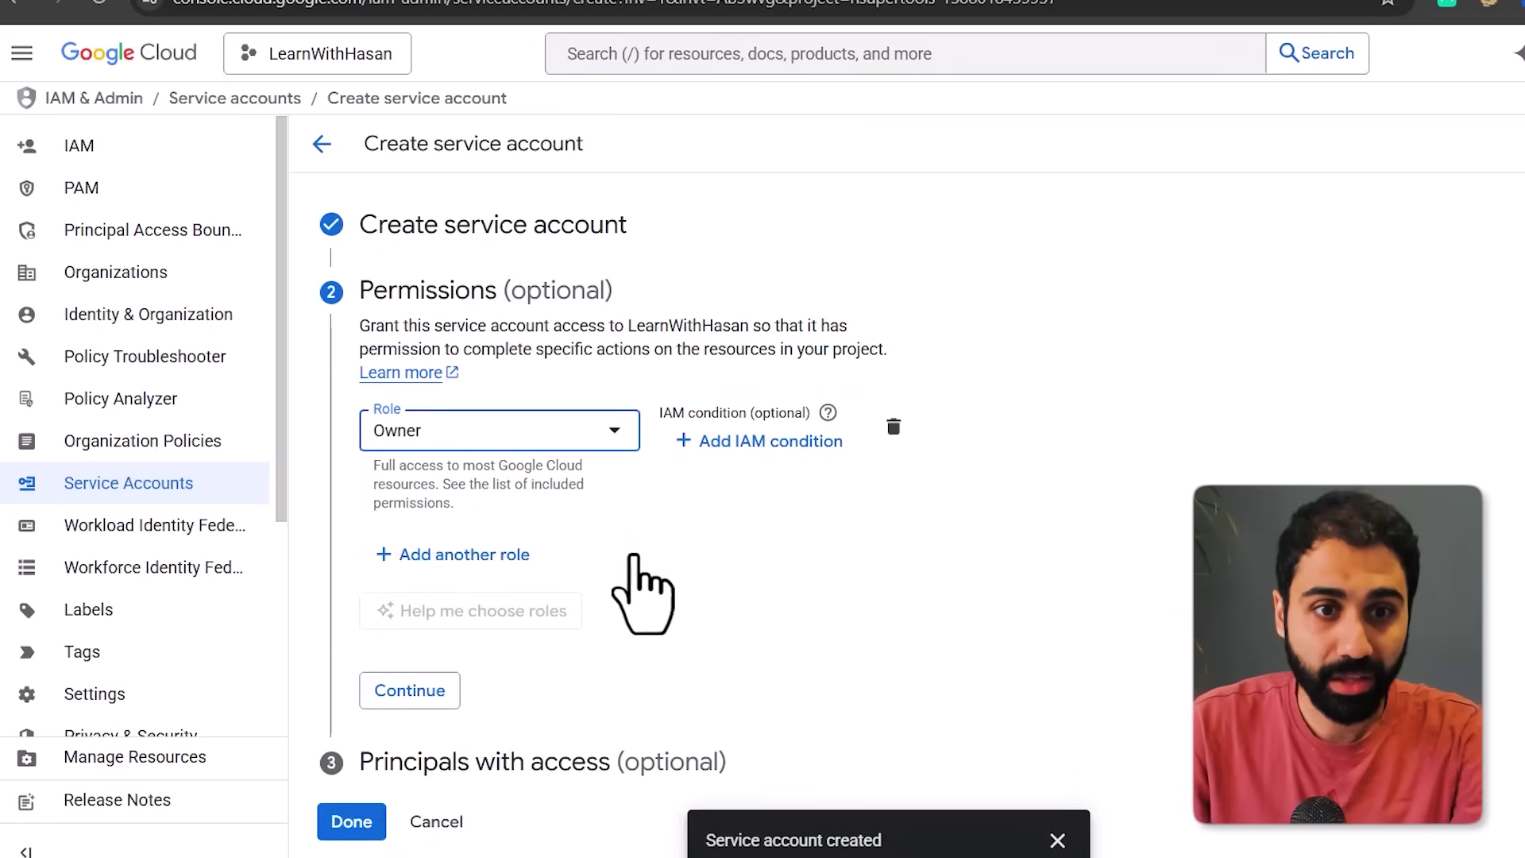
click(436, 689)
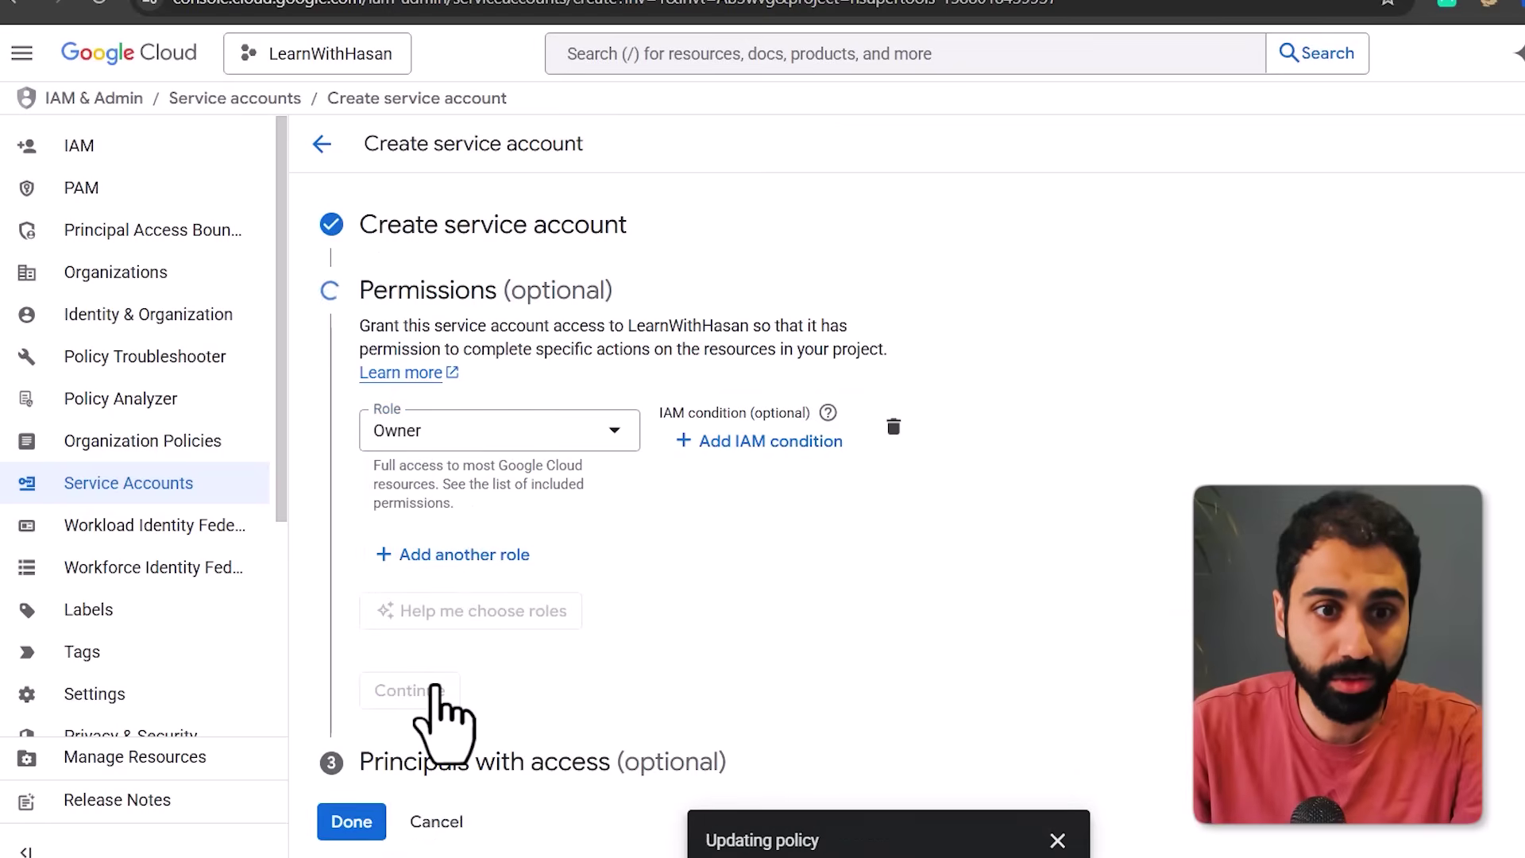
click(1255, 611)
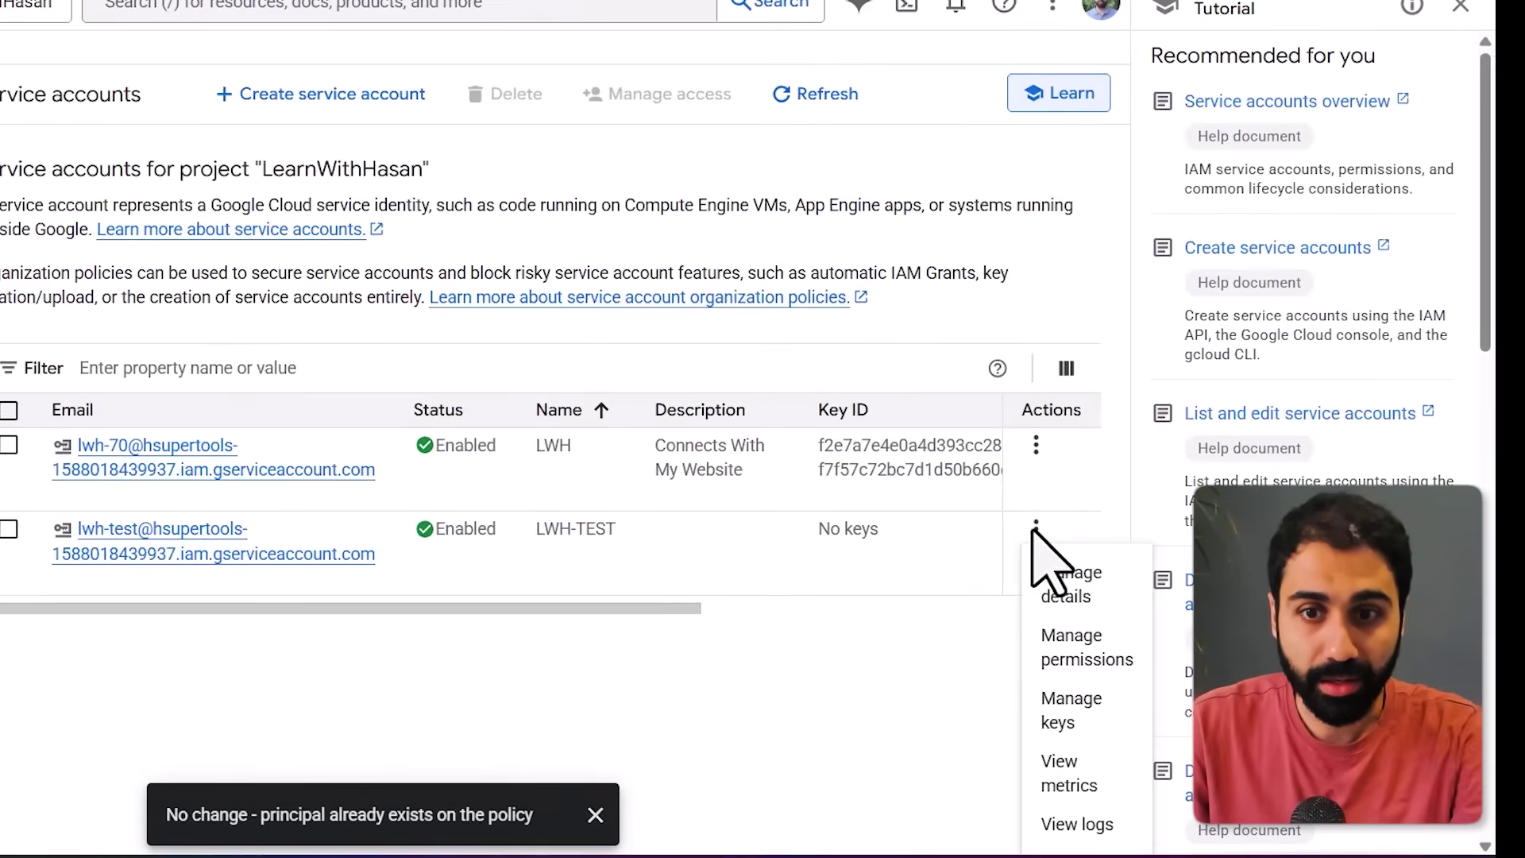
click(1082, 707)
Step: Create a new JSON private key for LWH-TEST and open the downloaded key file
click(44, 558)
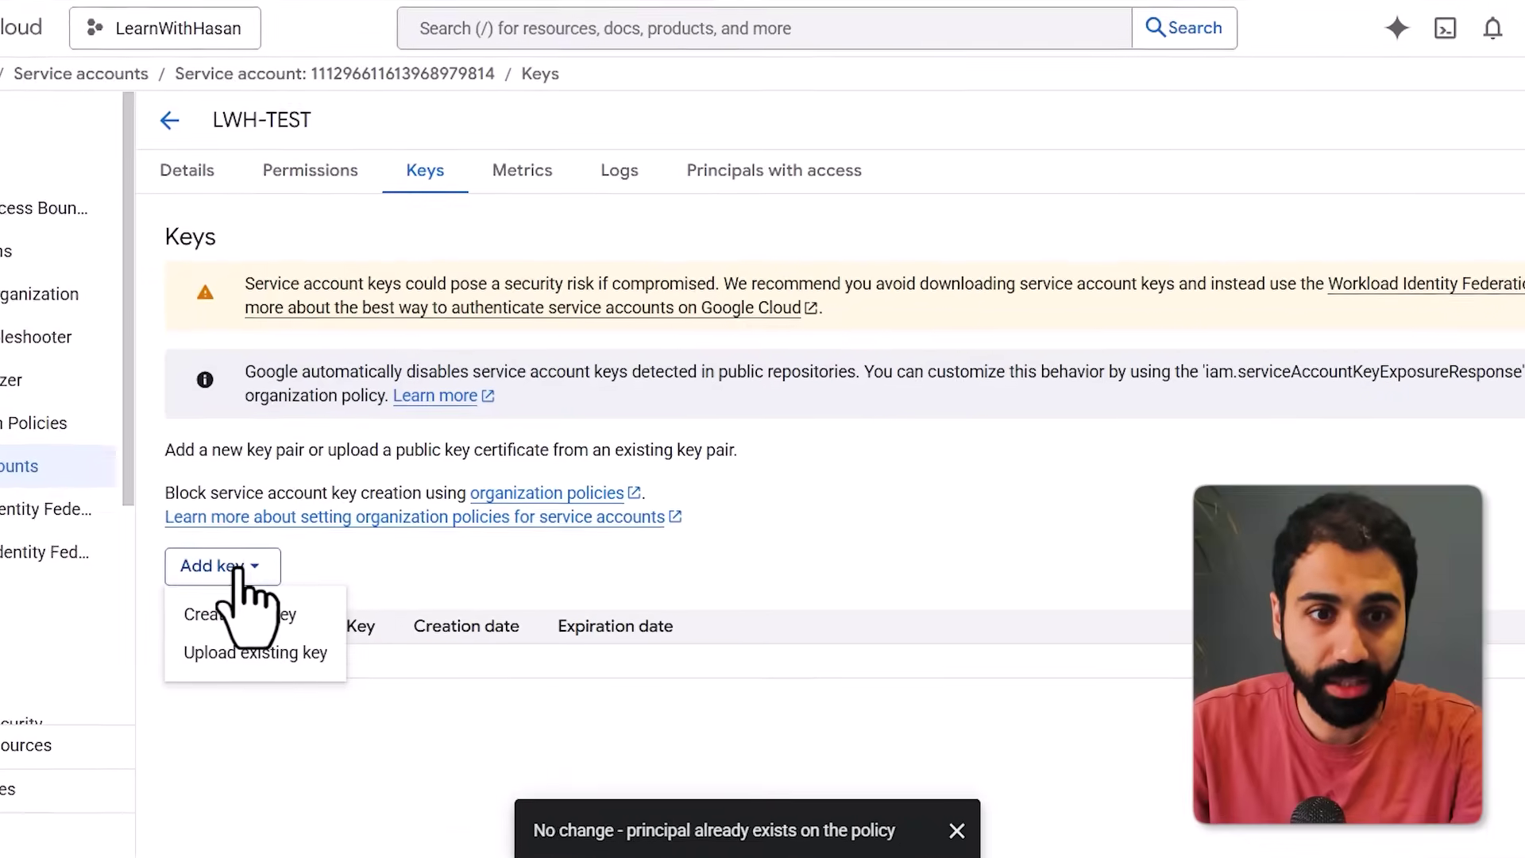
click(335, 613)
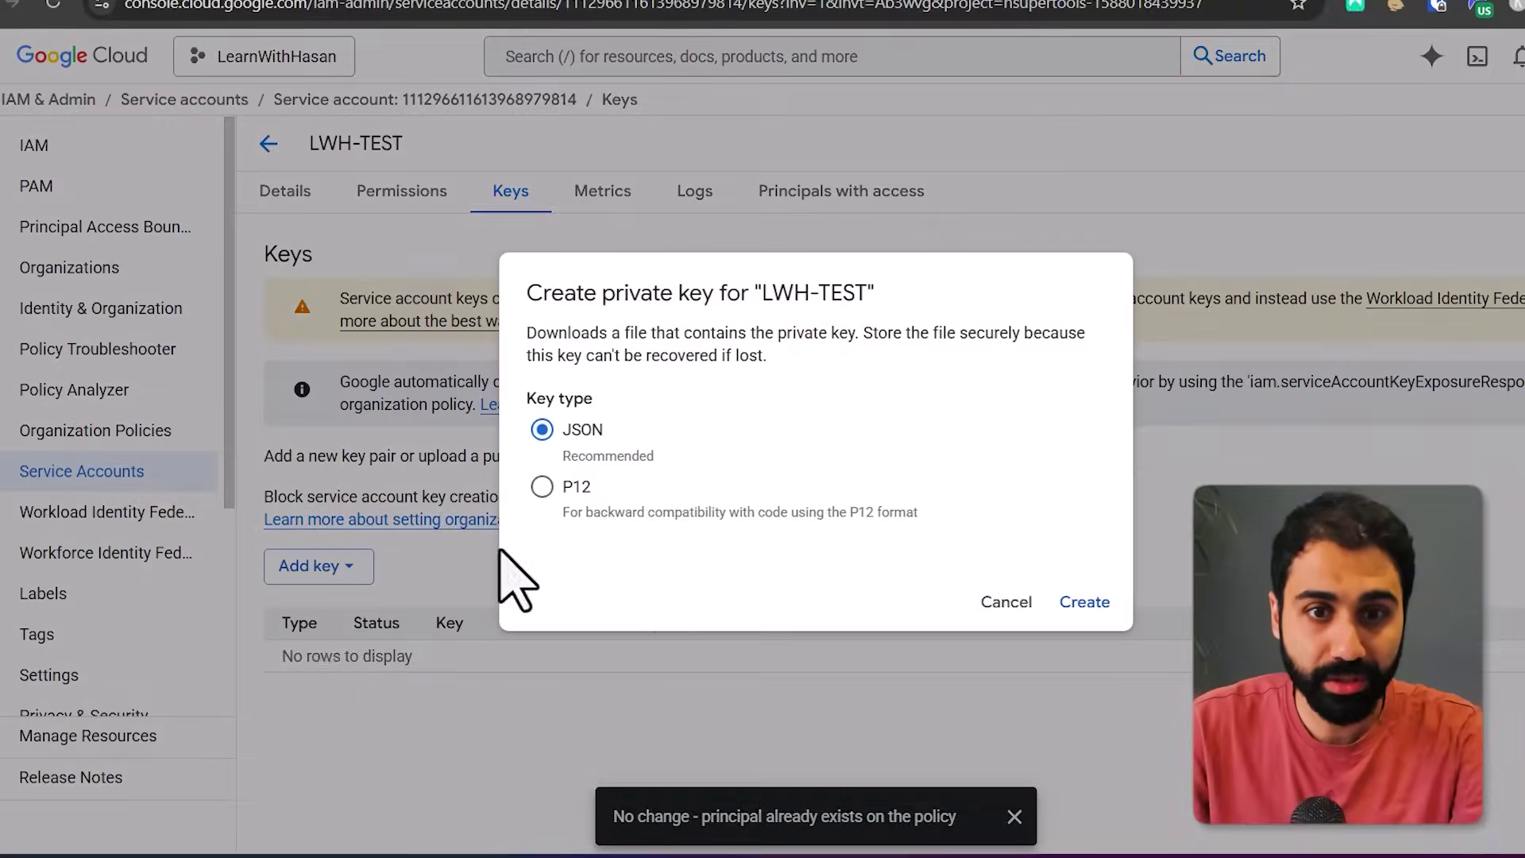
click(1073, 604)
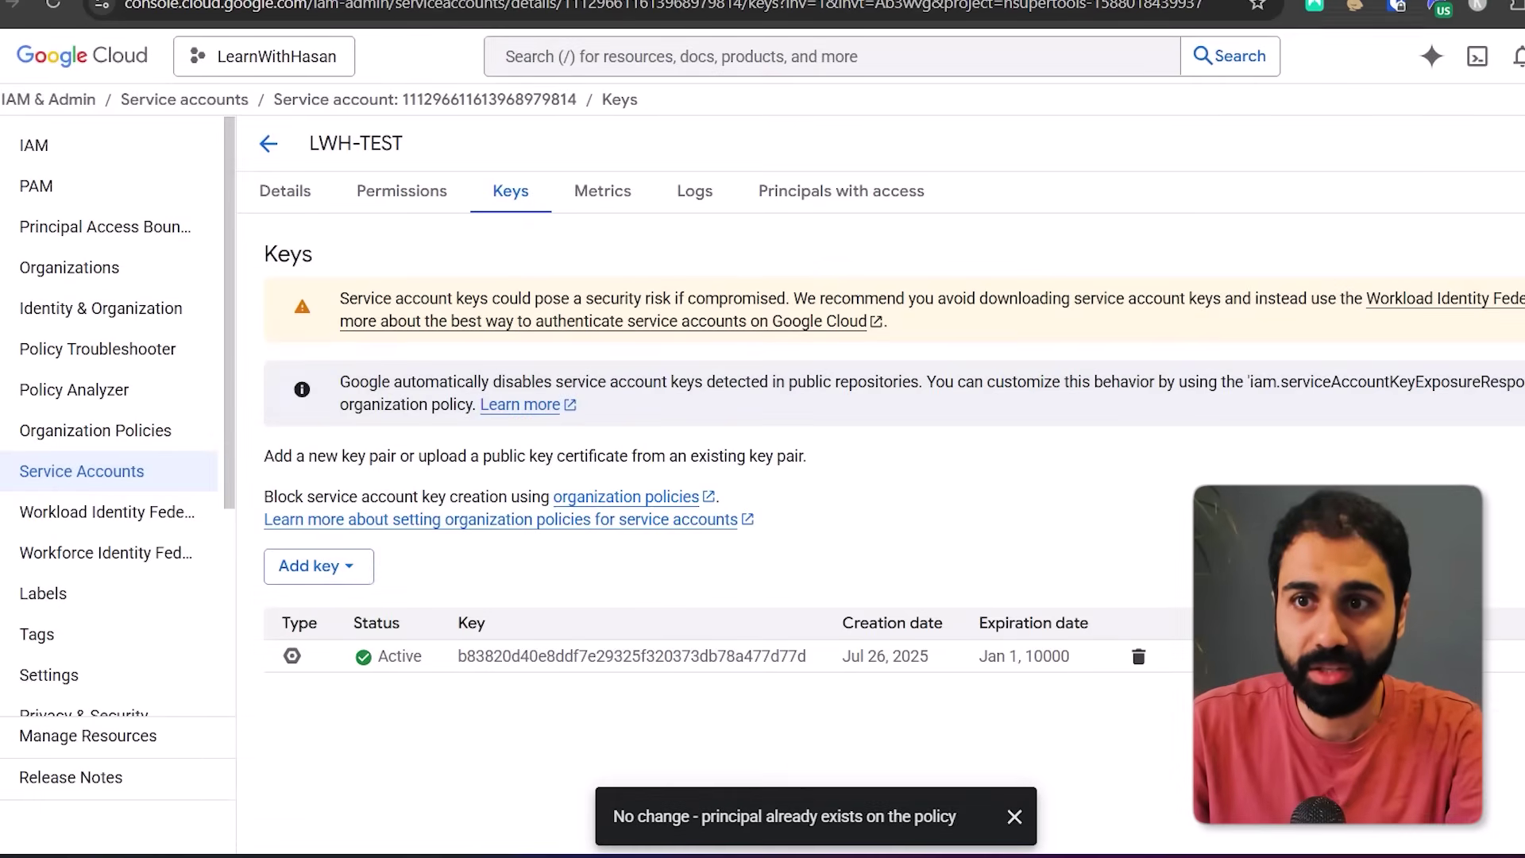
click(1515, 8)
click(1422, 111)
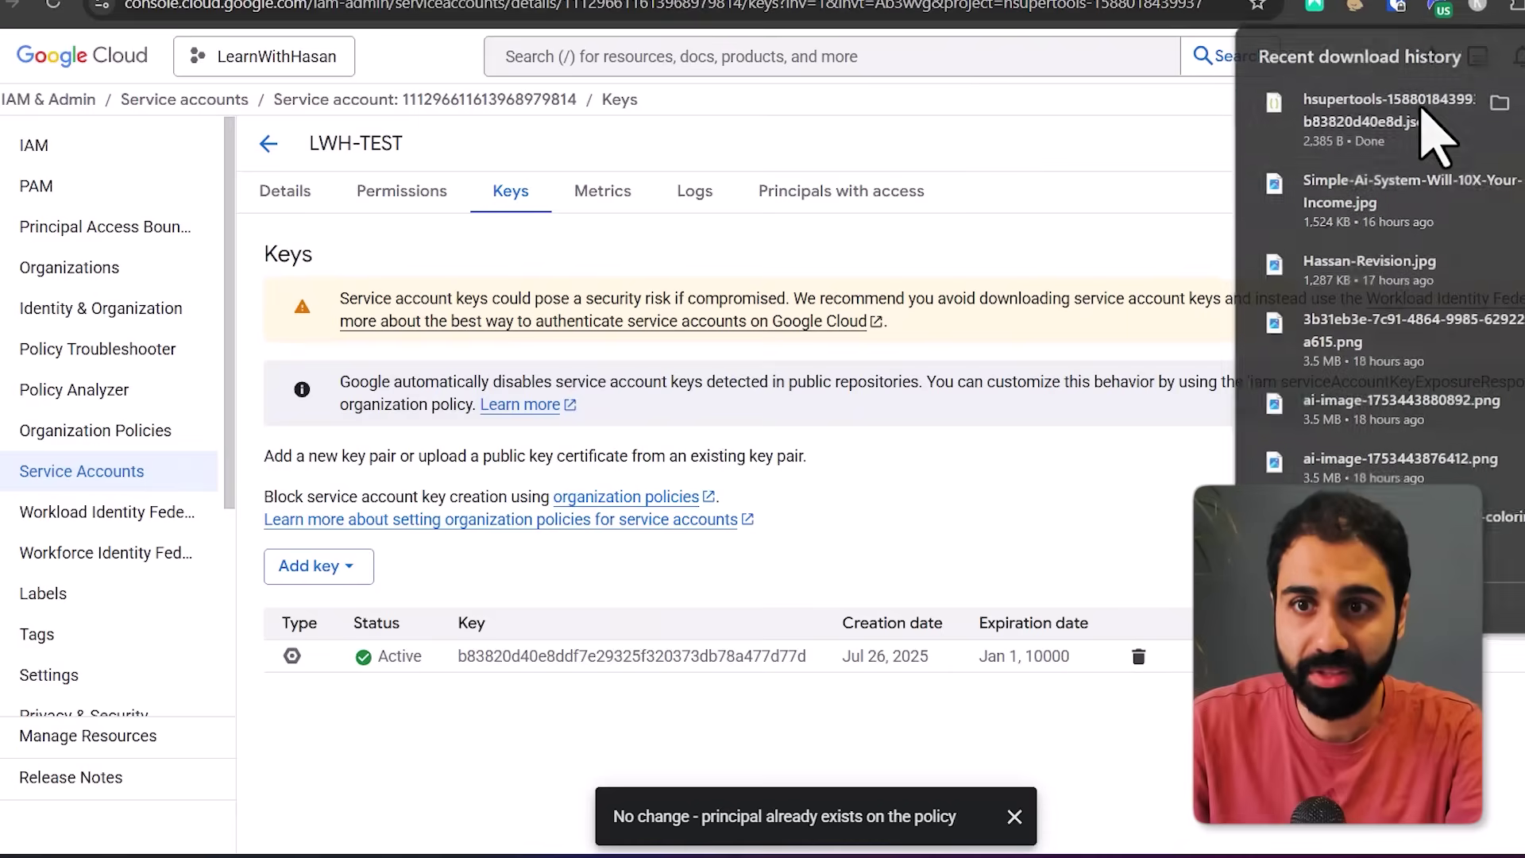
Step: Select the client email and private key values in the key file and WordPress GA4 settings
drag(240, 182, 581, 182)
click(582, 182)
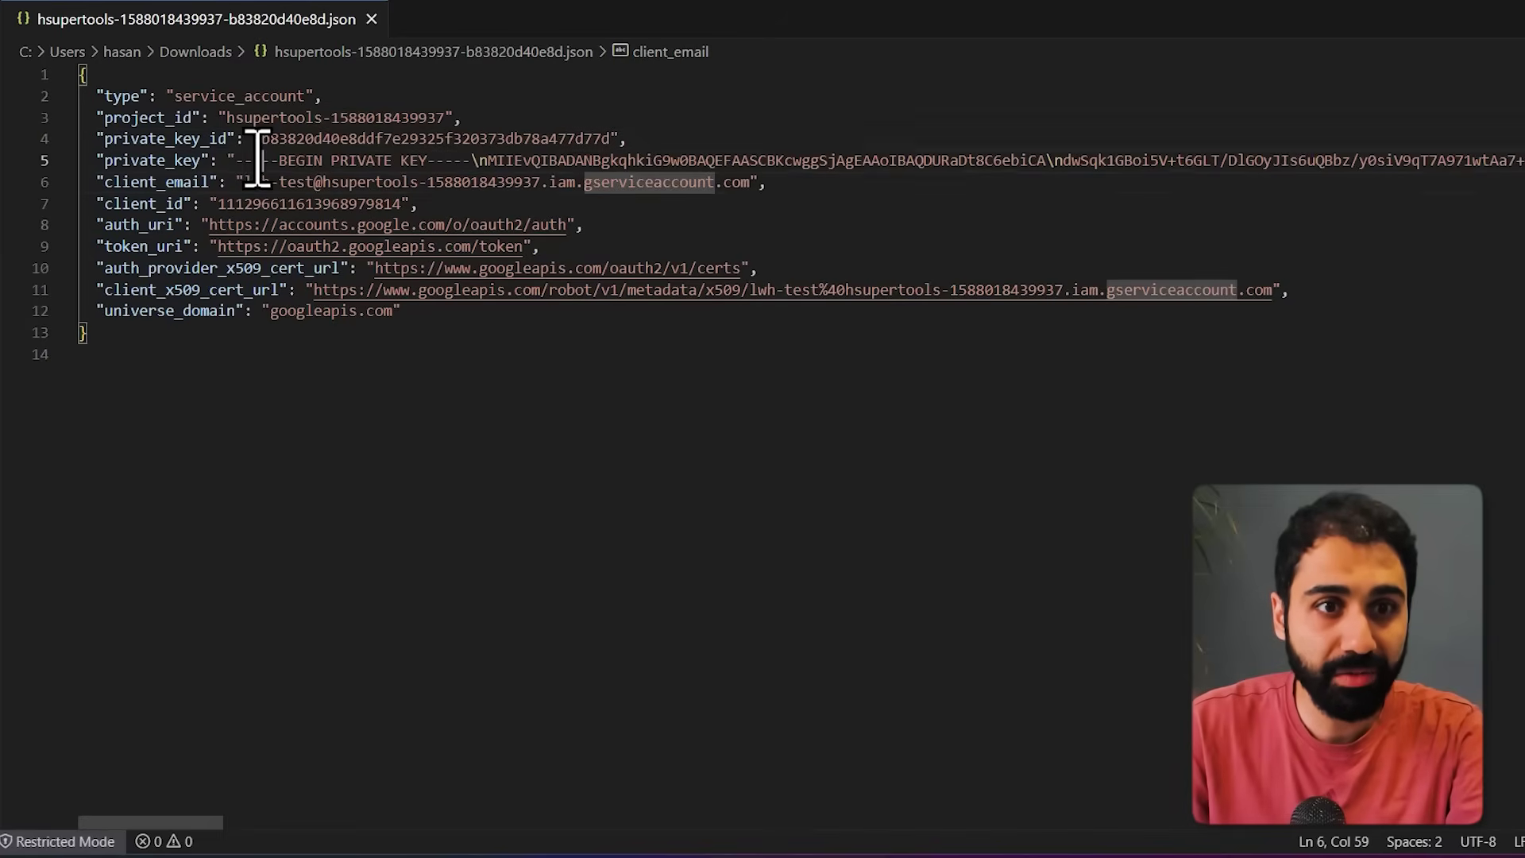
drag(261, 160, 368, 160)
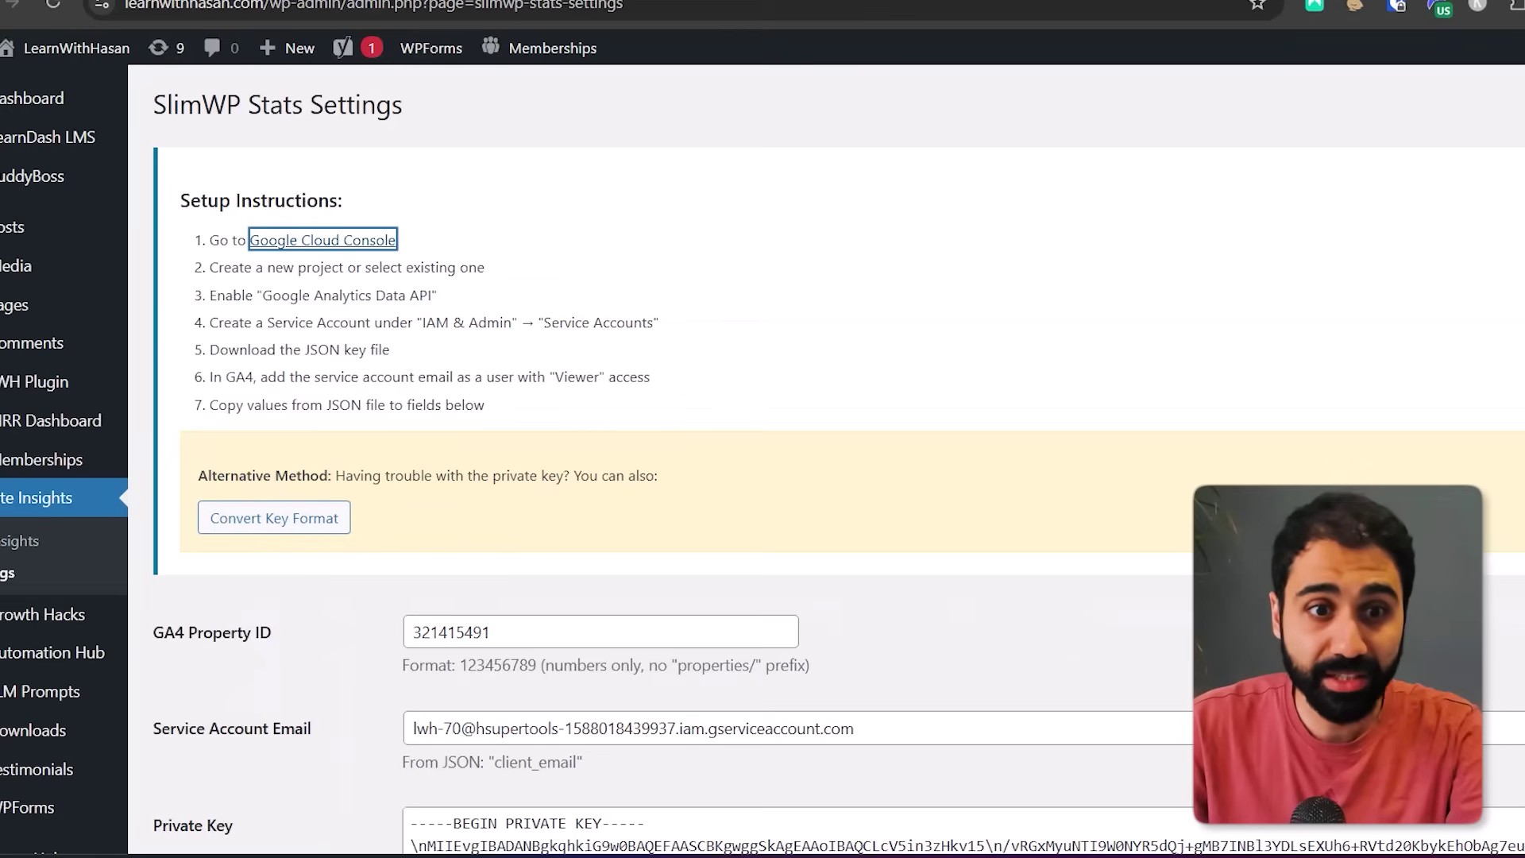
scroll(681, 392, down, 4)
drag(416, 391, 896, 381)
click(896, 381)
drag(439, 483, 1350, 665)
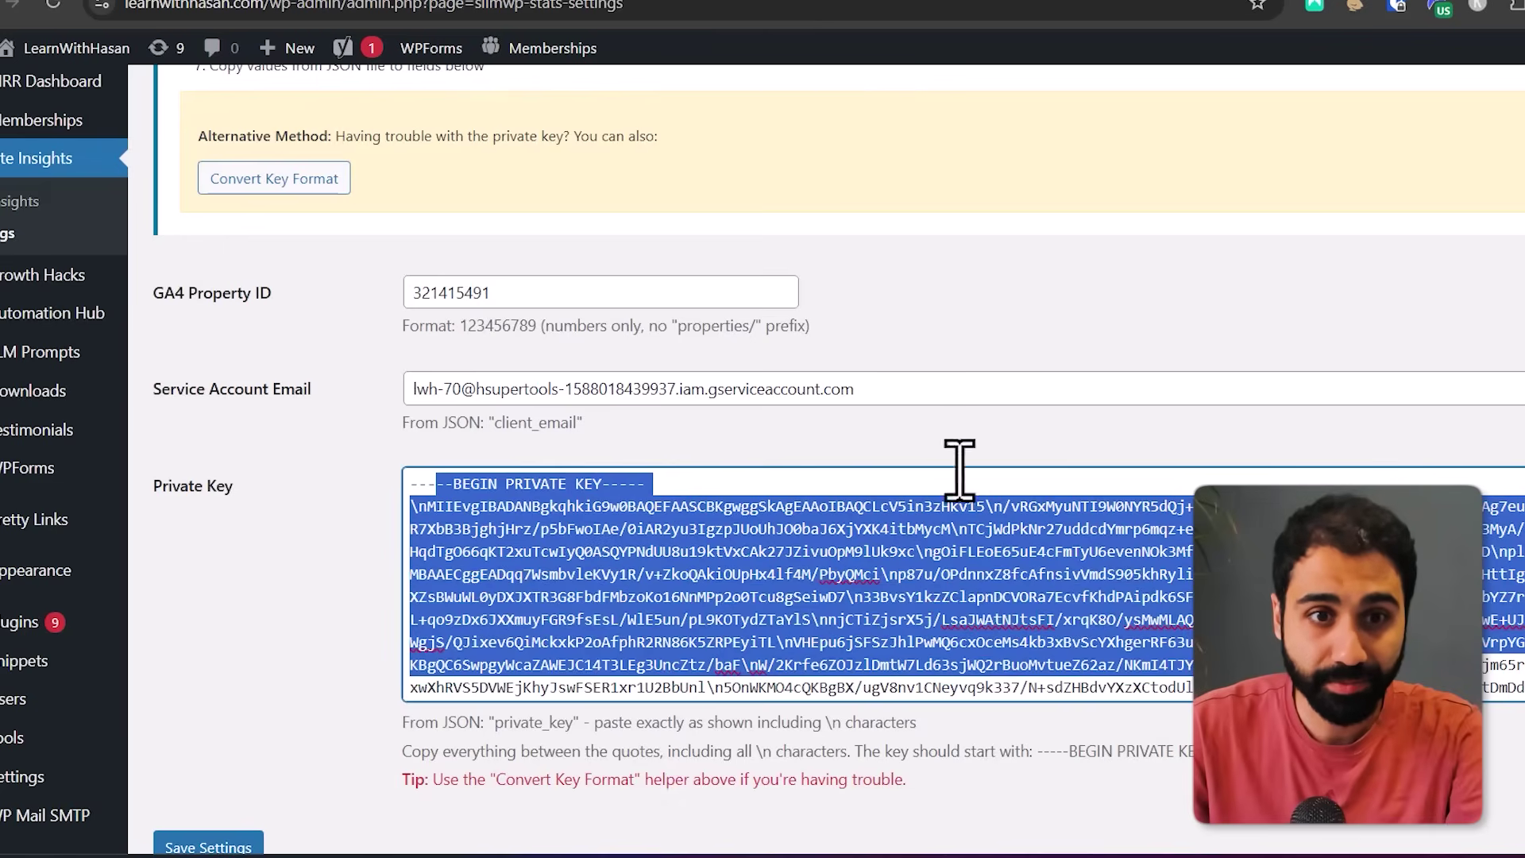
Step: Note the GA4 Property ID field and open Google Analytics in a new browser tab
scroll(684, 413, up, 1)
drag(290, 401, 241, 403)
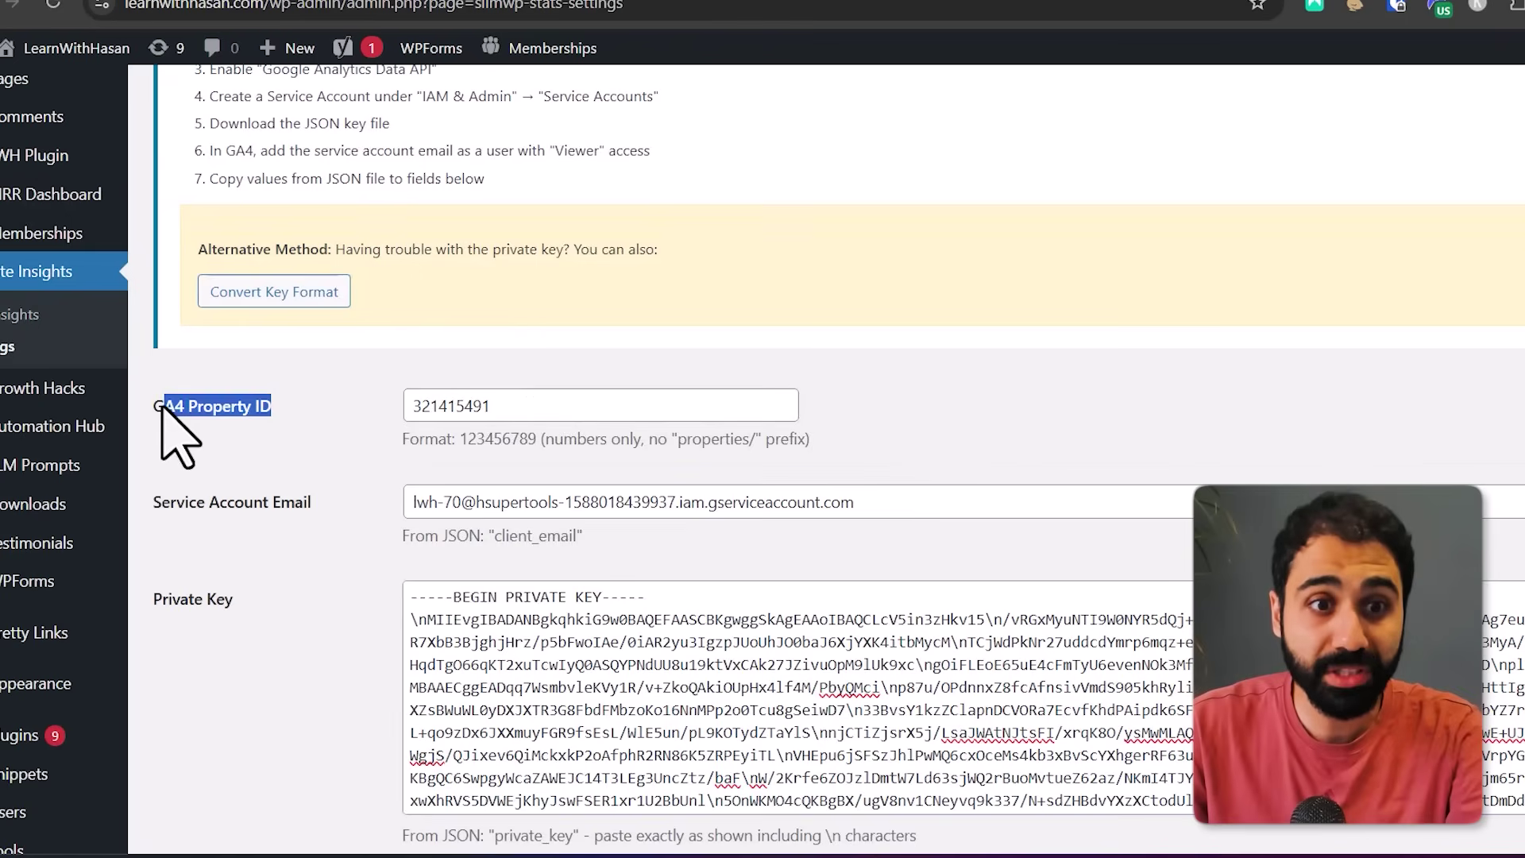
right_click(1012, 13)
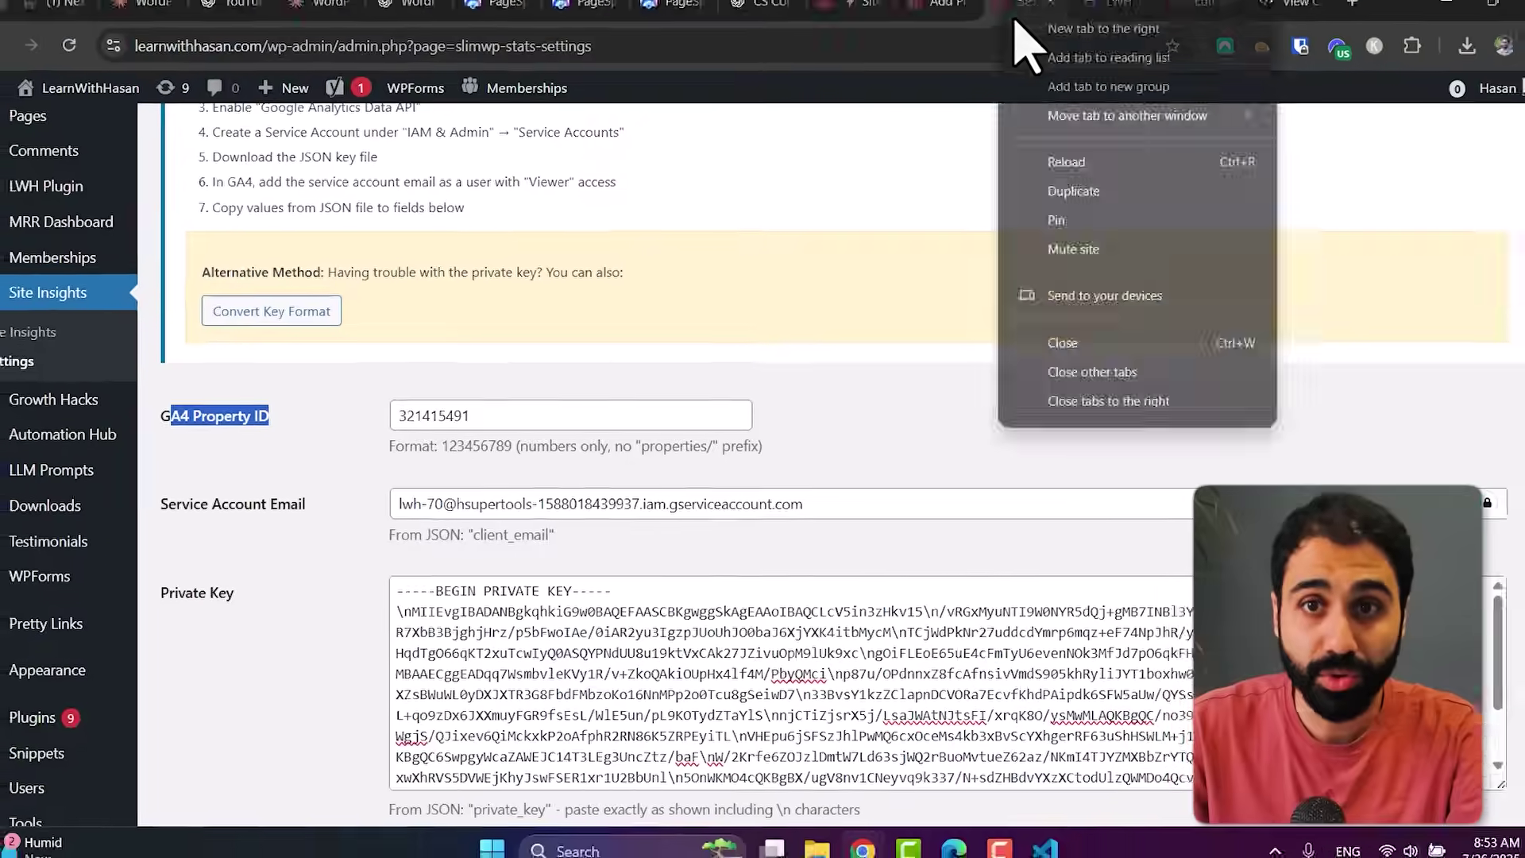
click(1033, 27)
text(google anal)
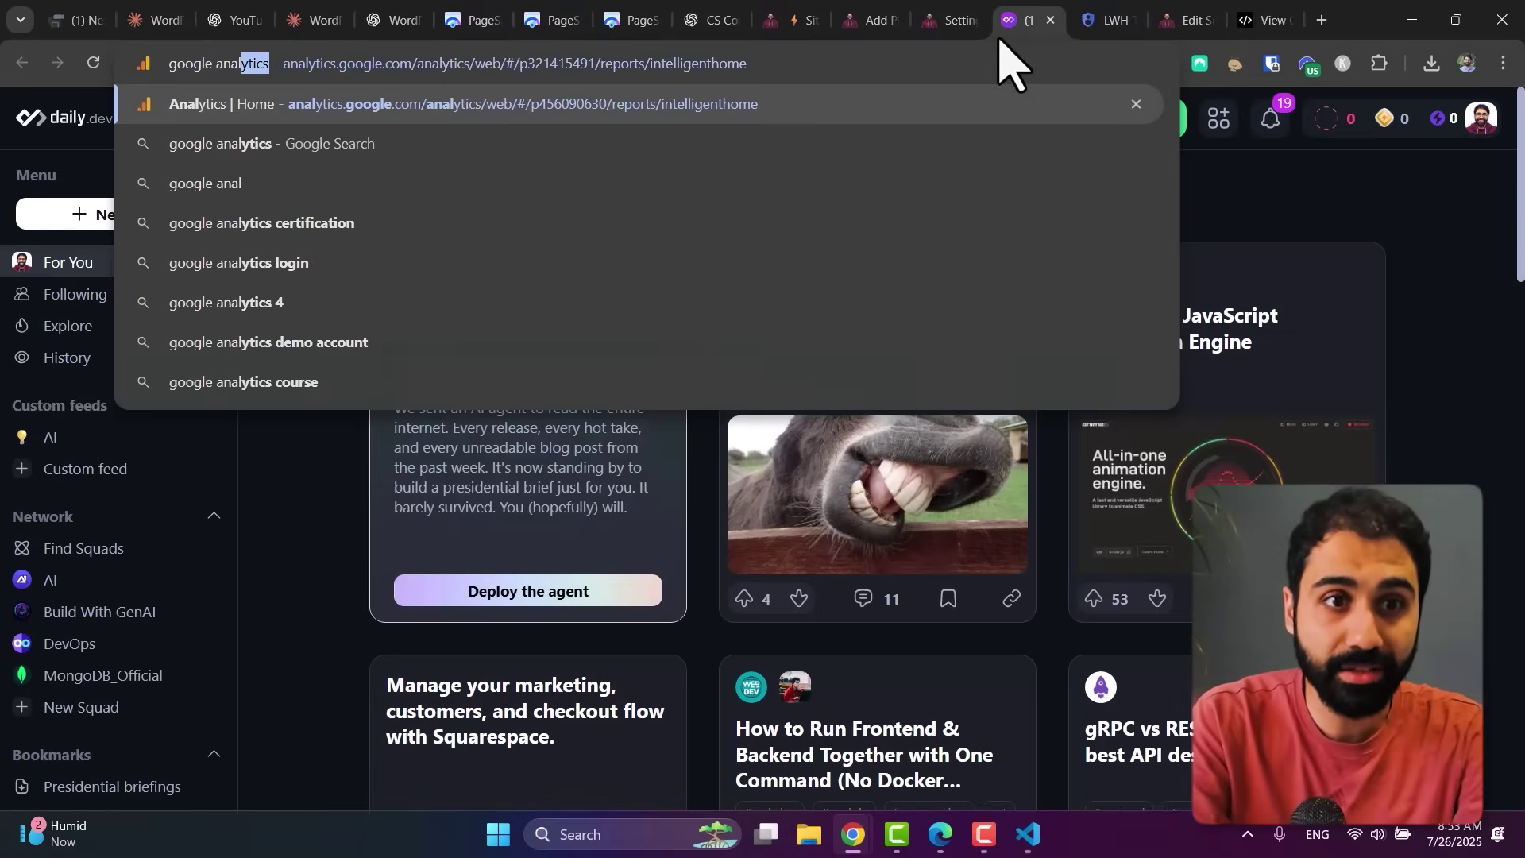
key(Return)
Step: Copy property ID 321415491 from the GA4 property's Property details page
click(390, 375)
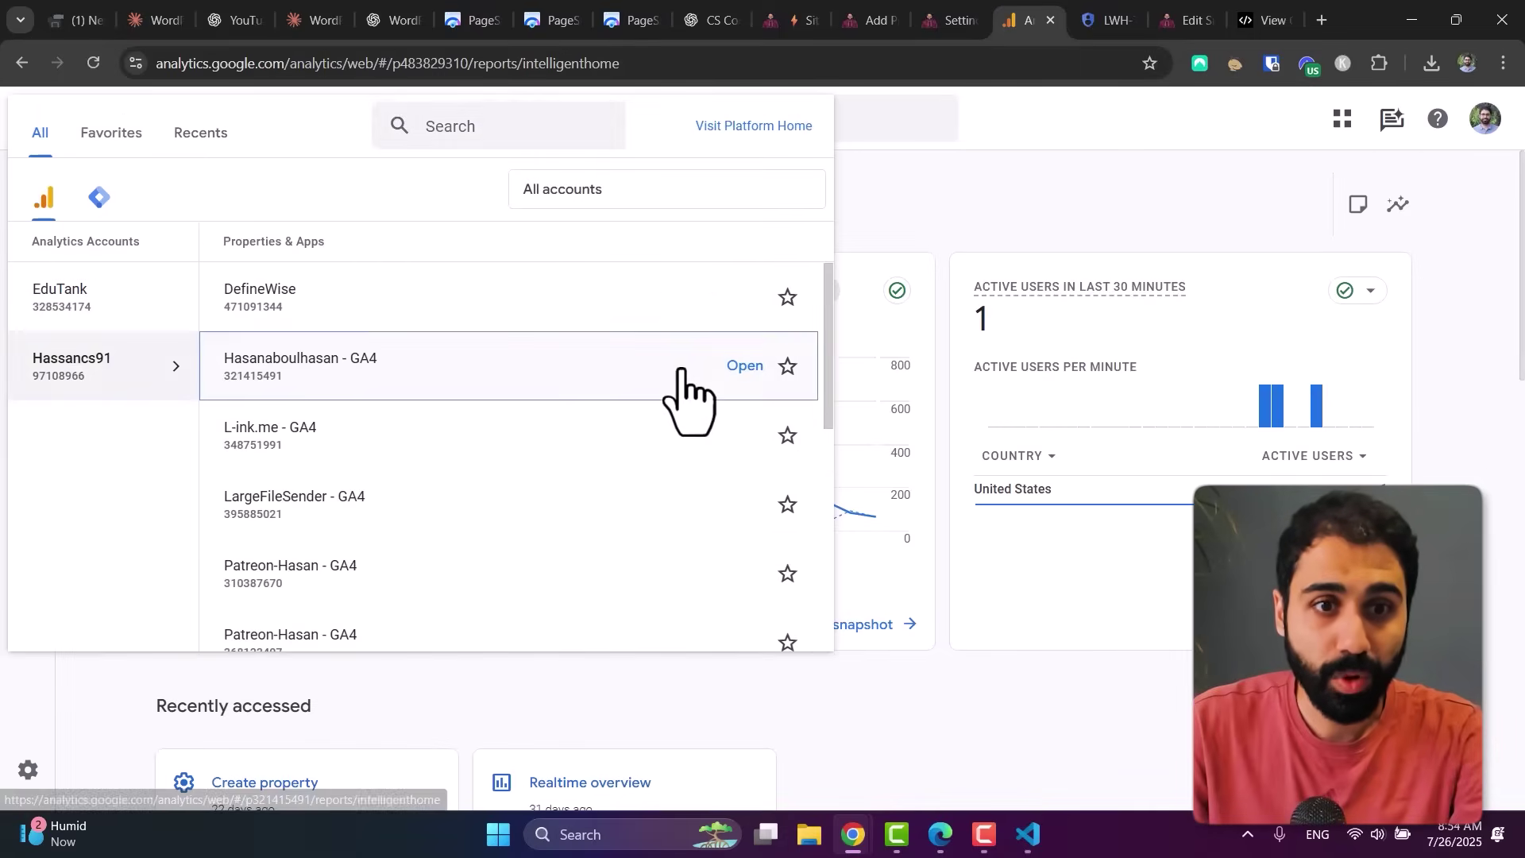
click(688, 373)
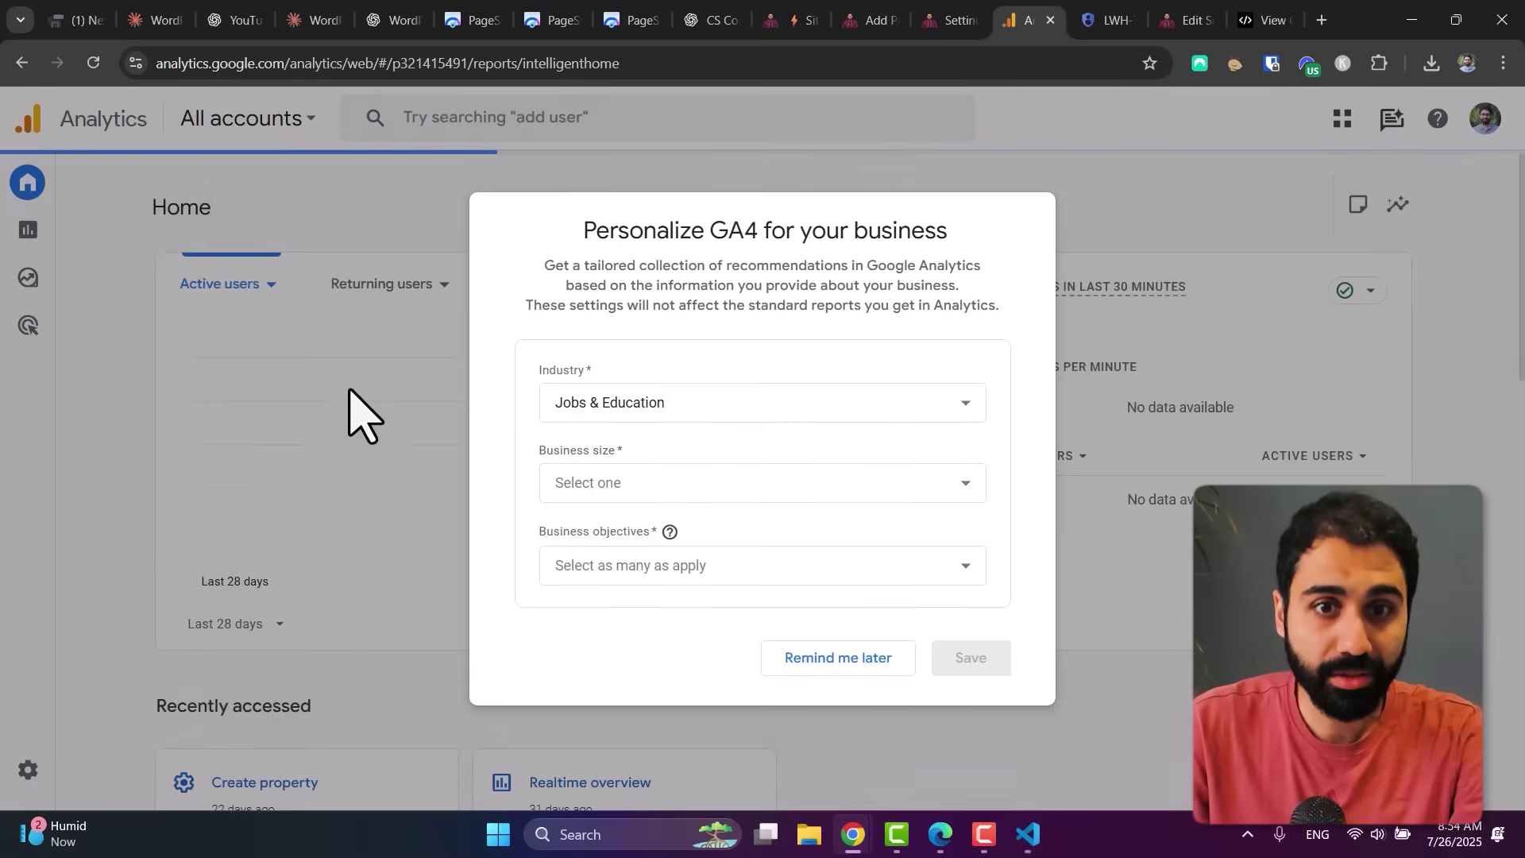
click(803, 660)
click(40, 770)
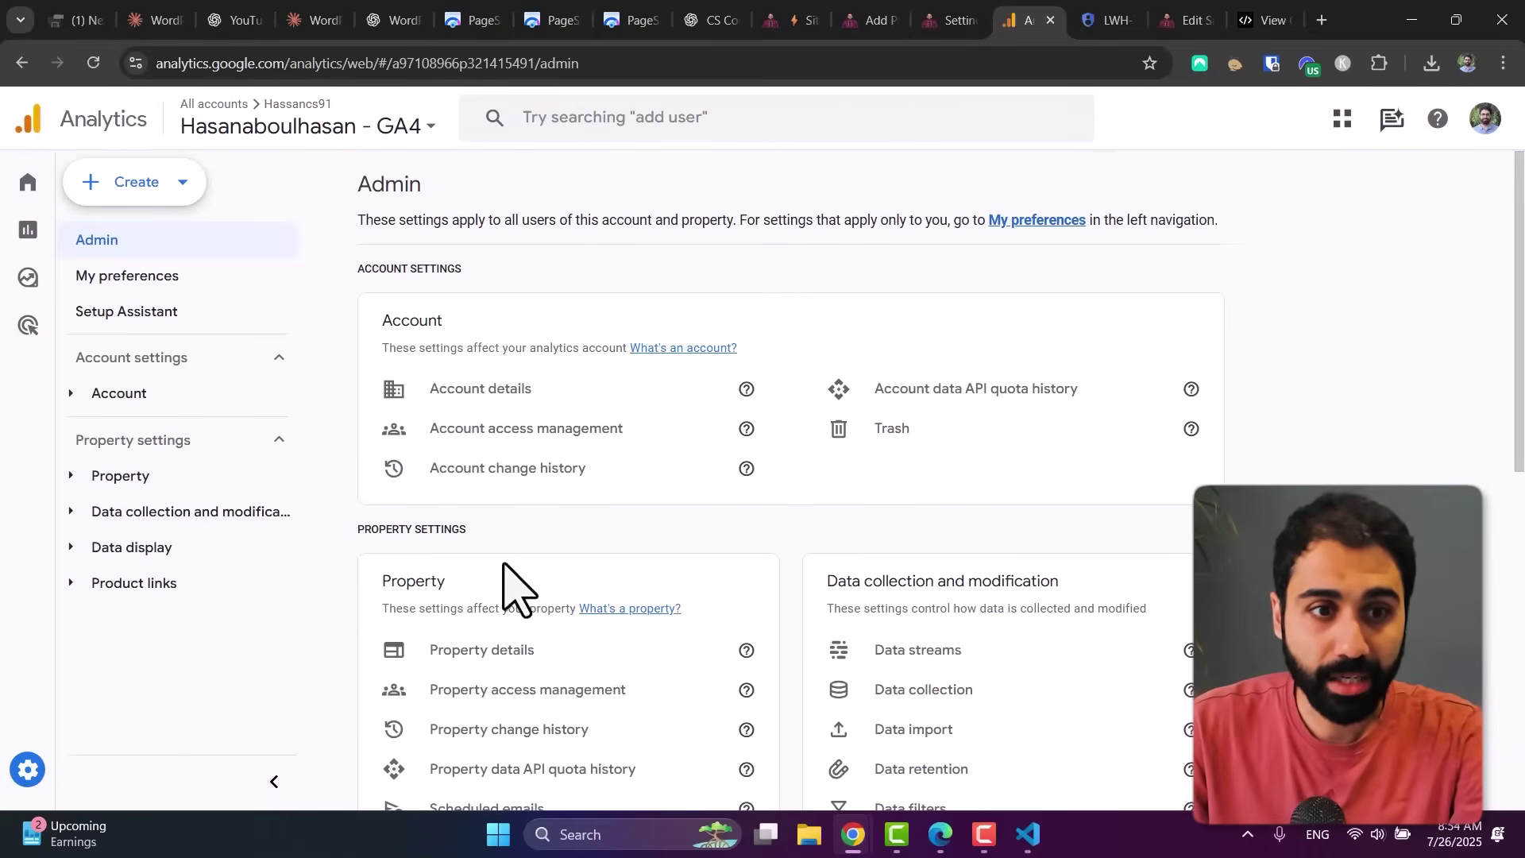
click(226, 480)
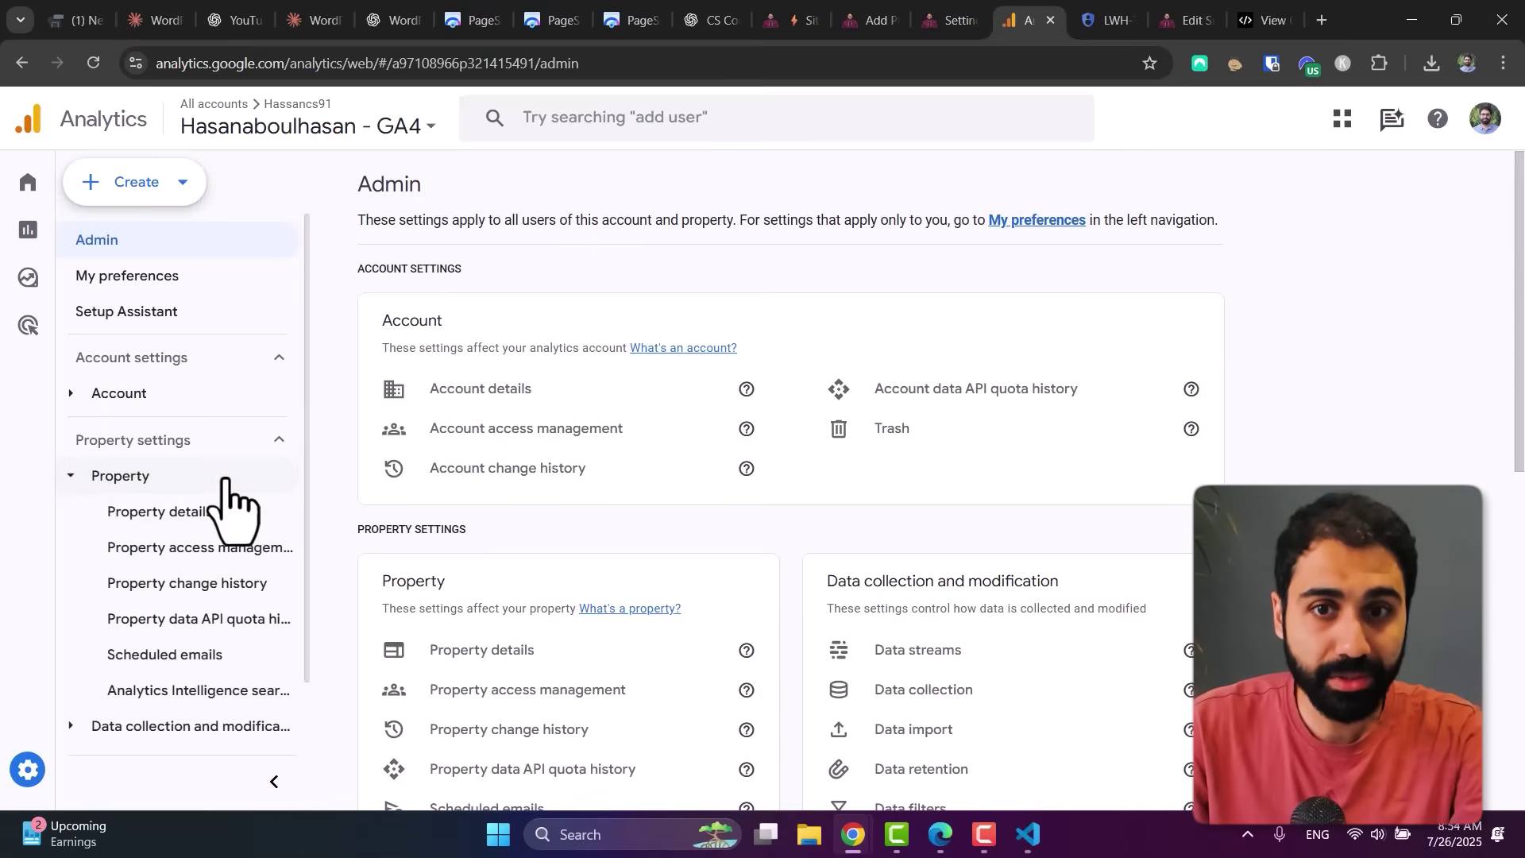
click(503, 653)
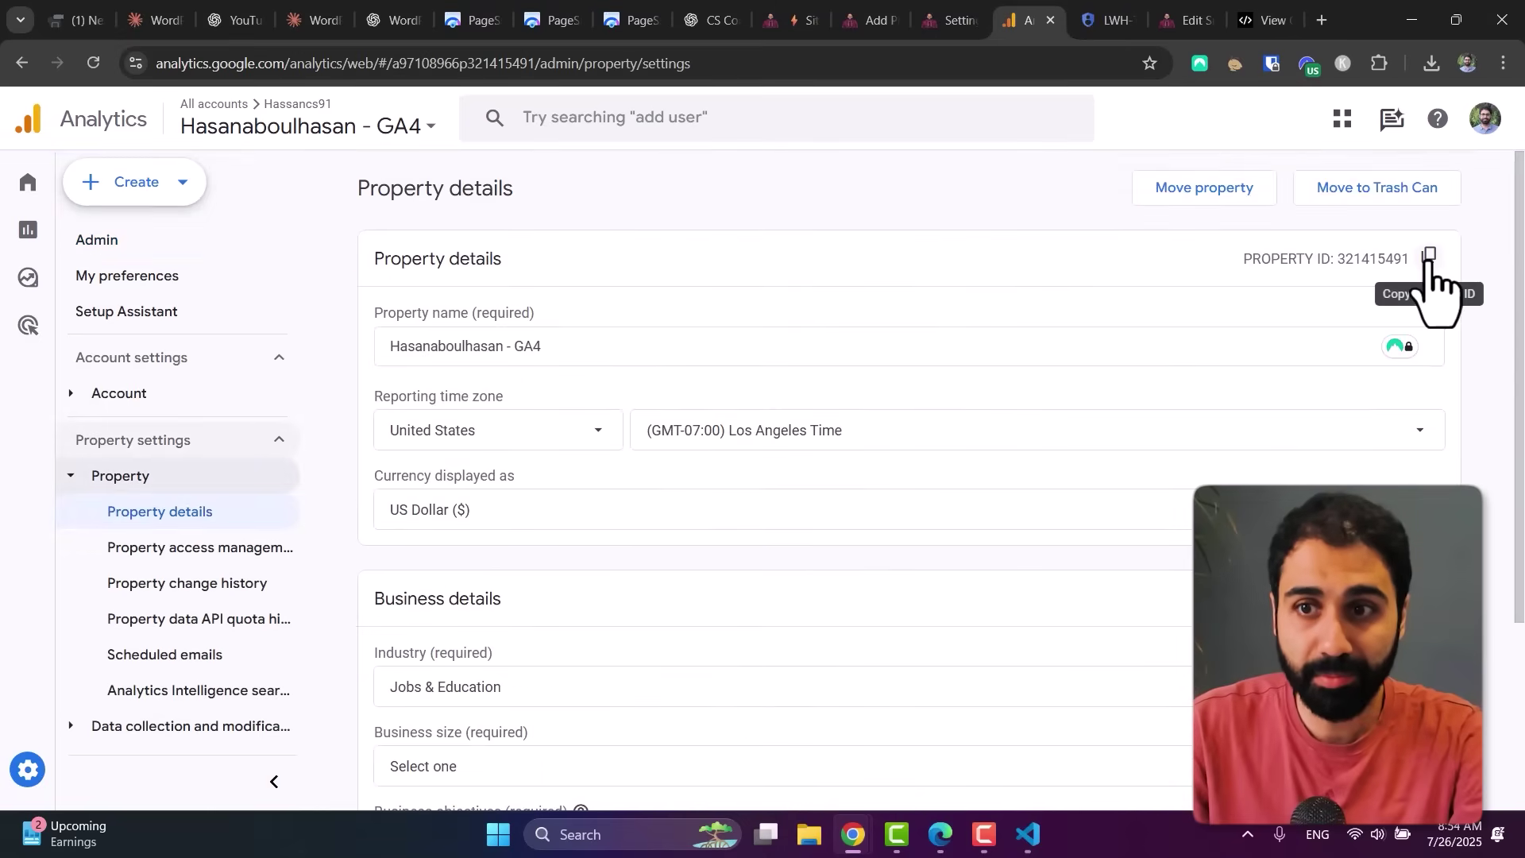
click(1429, 256)
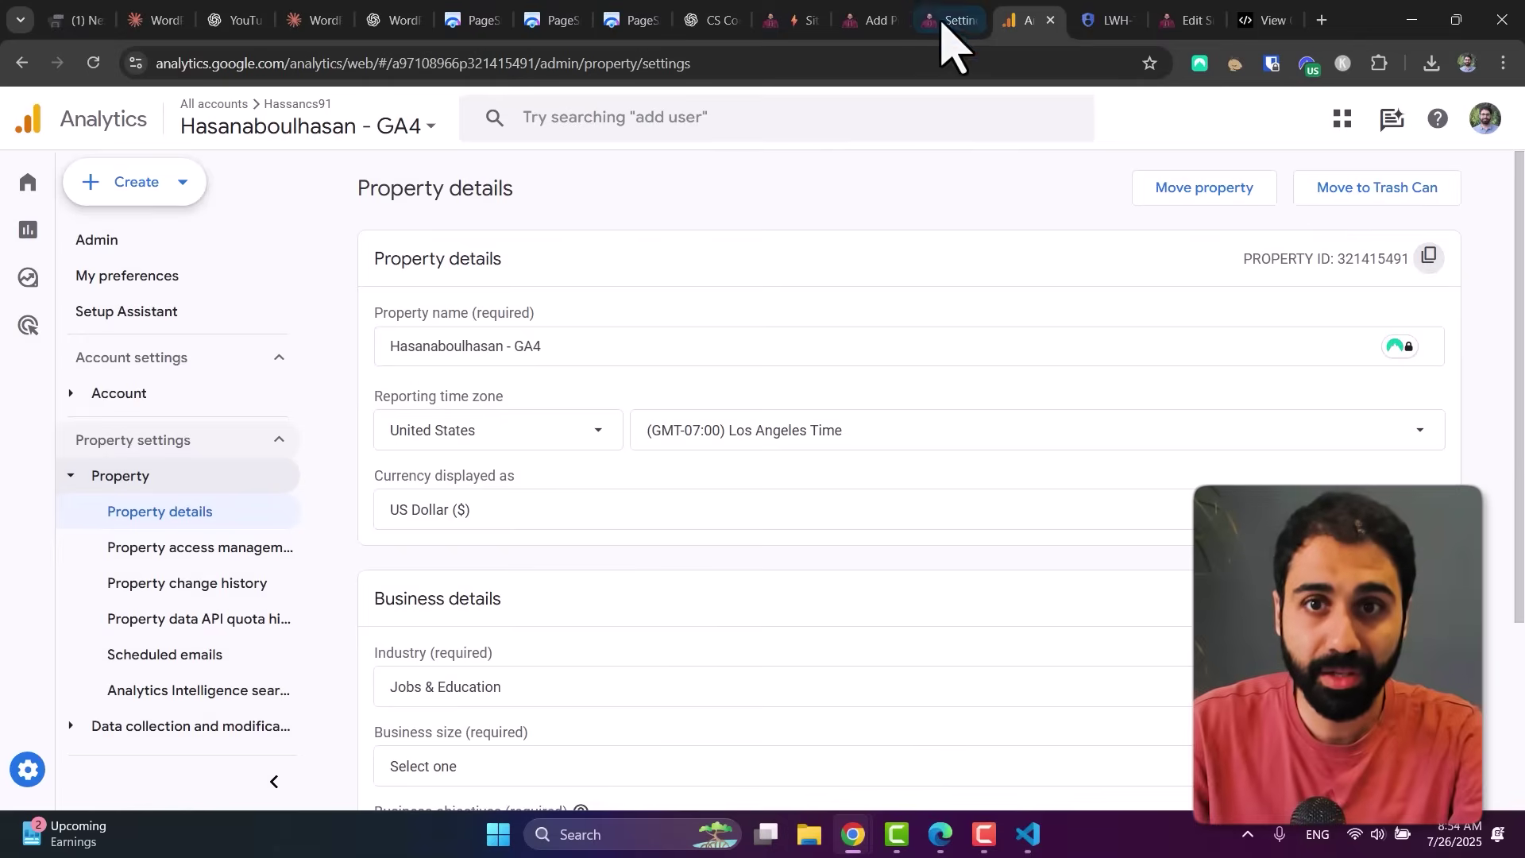
click(945, 22)
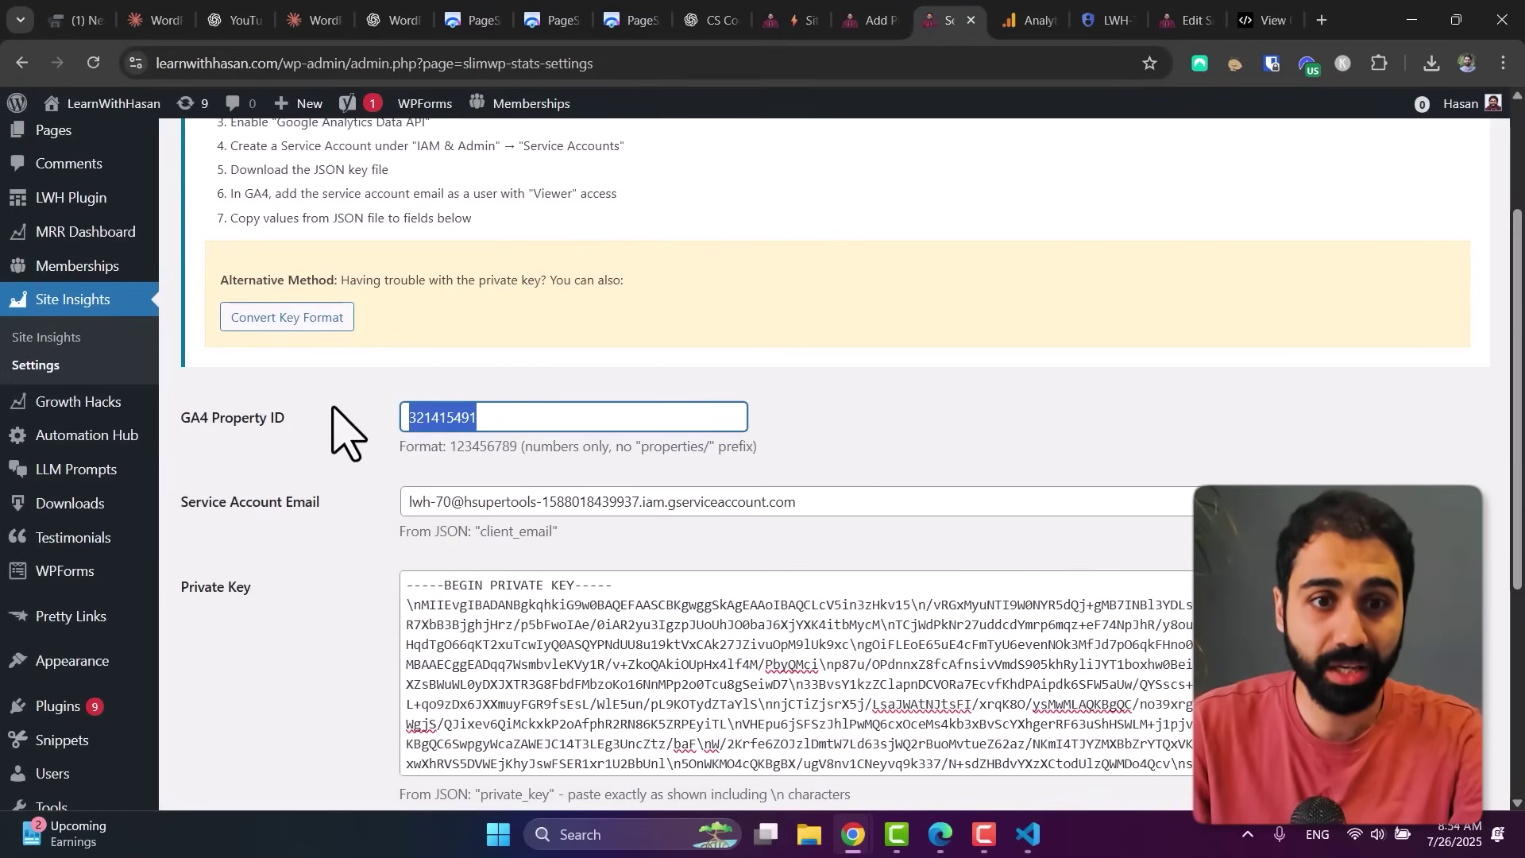
Step: Check the Service Account Email field against setup step 6's GA4 Viewer access instruction
drag(429, 511, 708, 504)
click(769, 502)
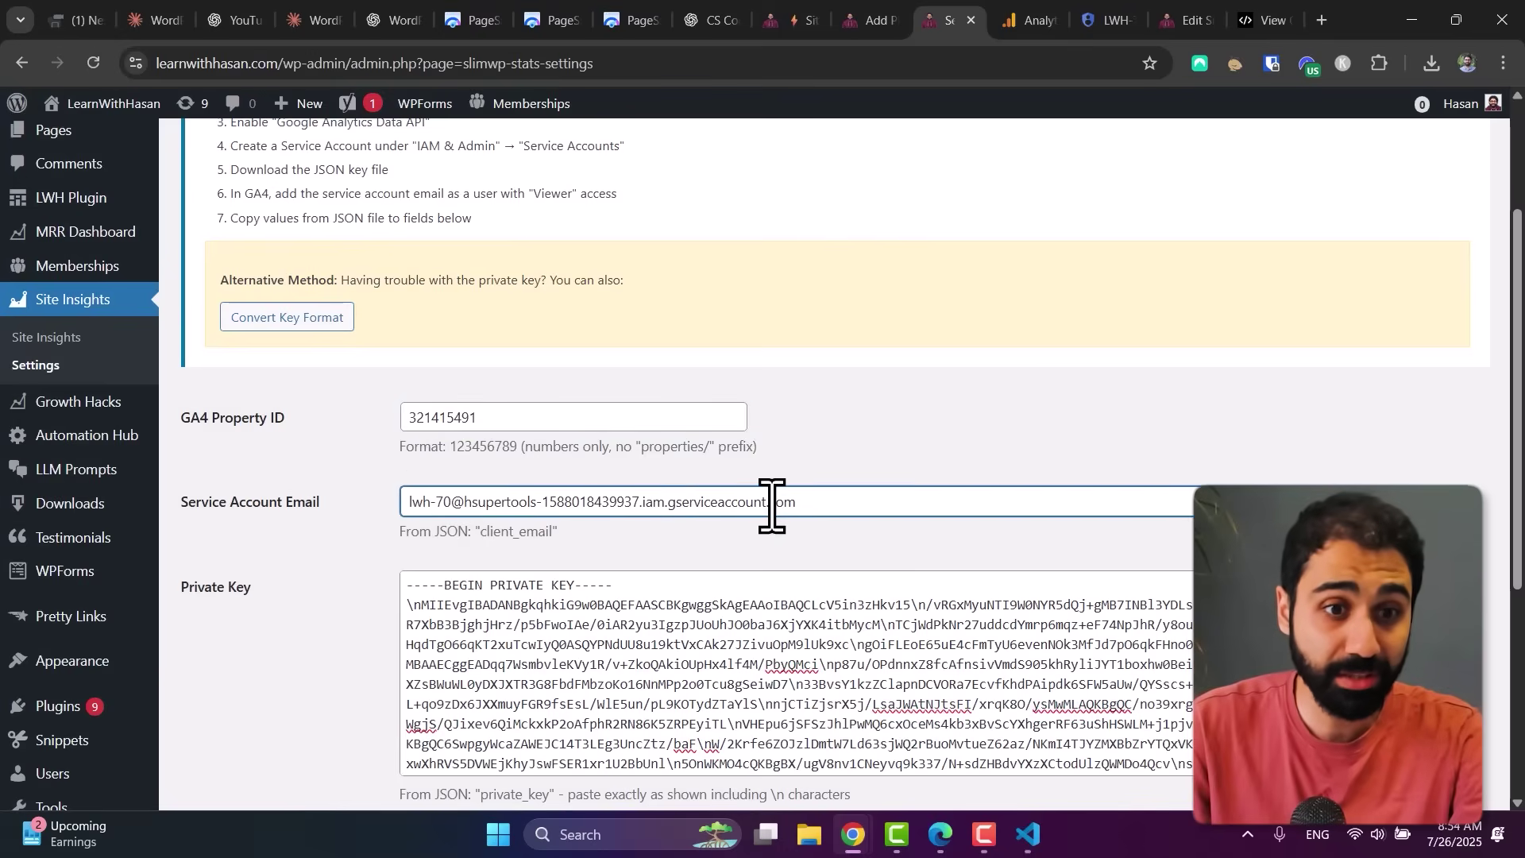
scroll(715, 517, down, 3)
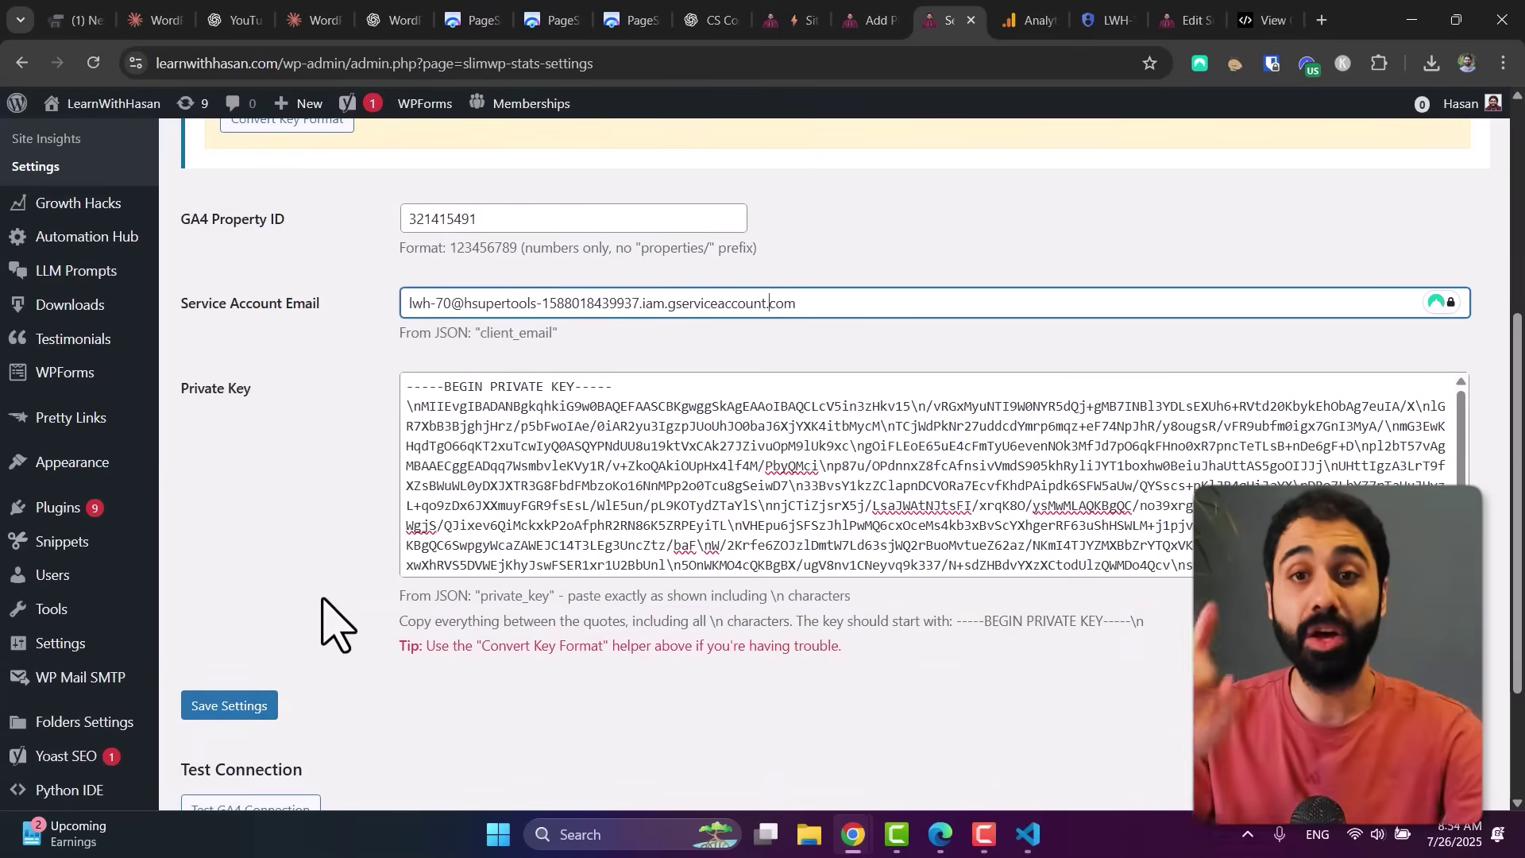
scroll(914, 640, up, 3)
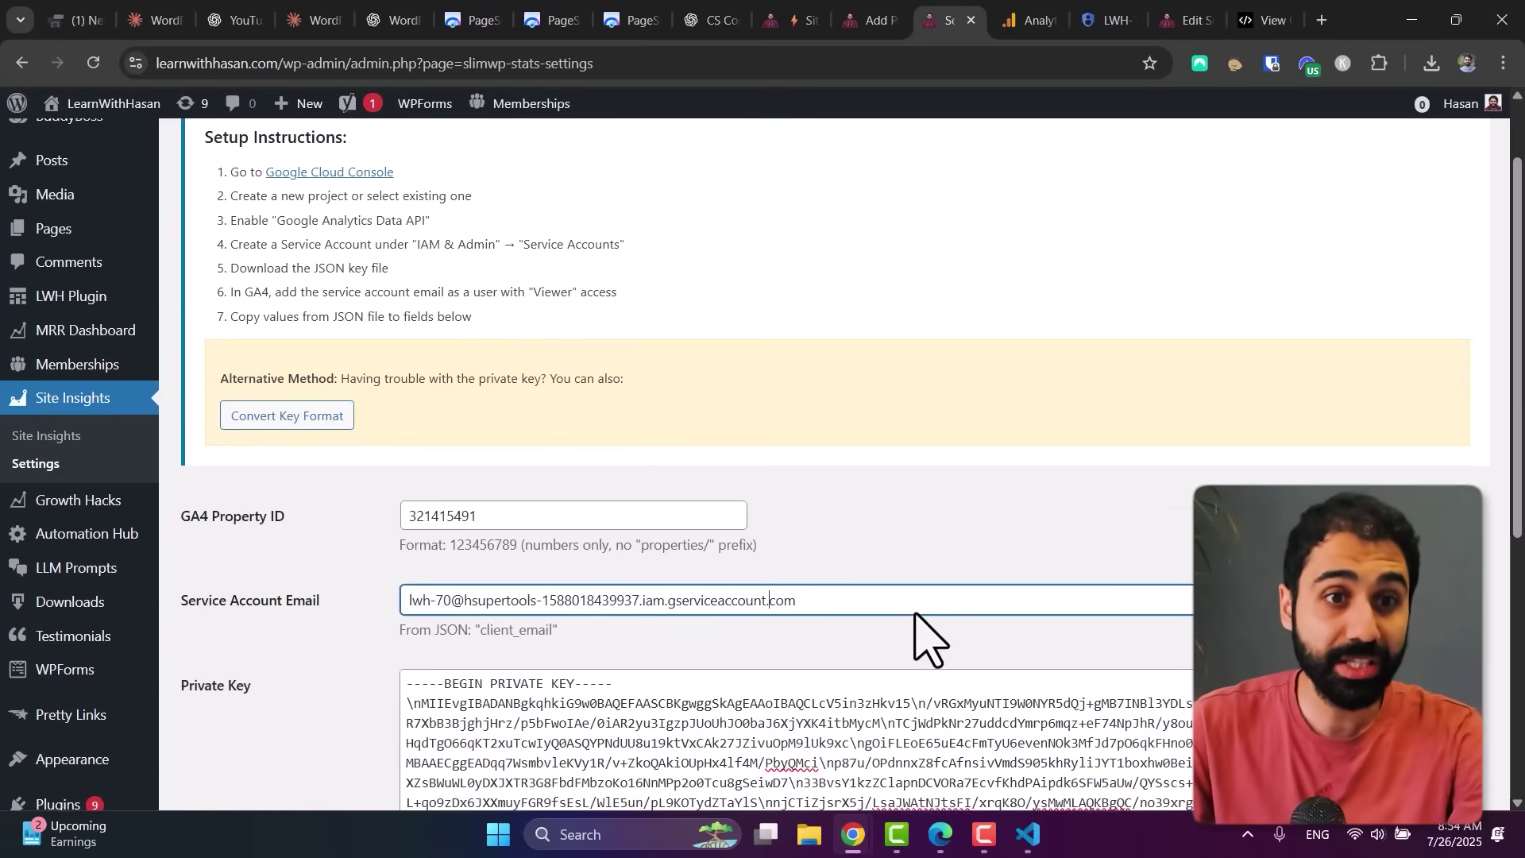
drag(247, 297, 267, 297)
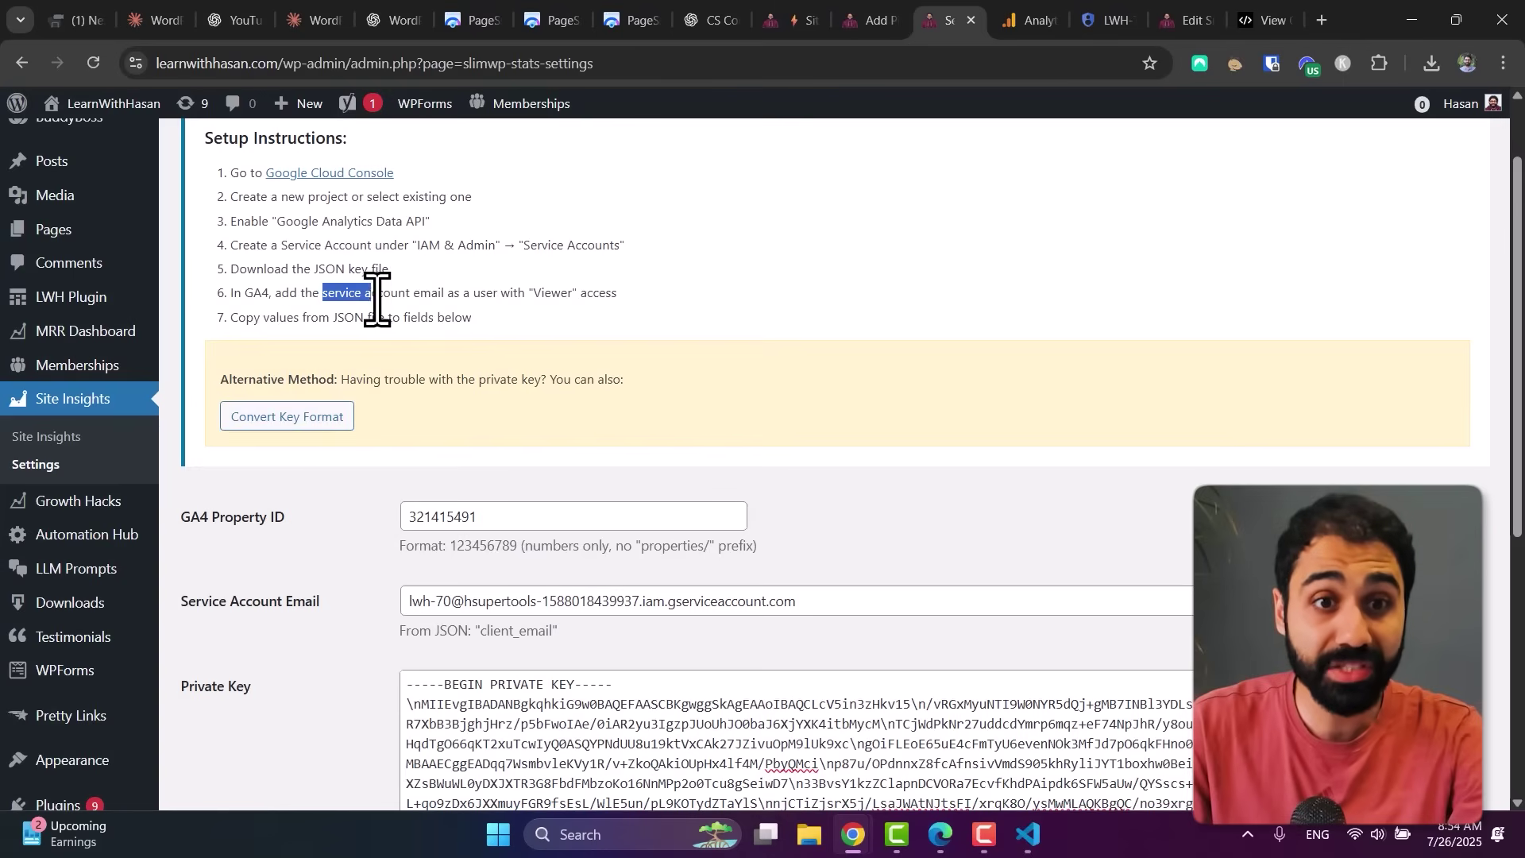
drag(518, 292, 607, 292)
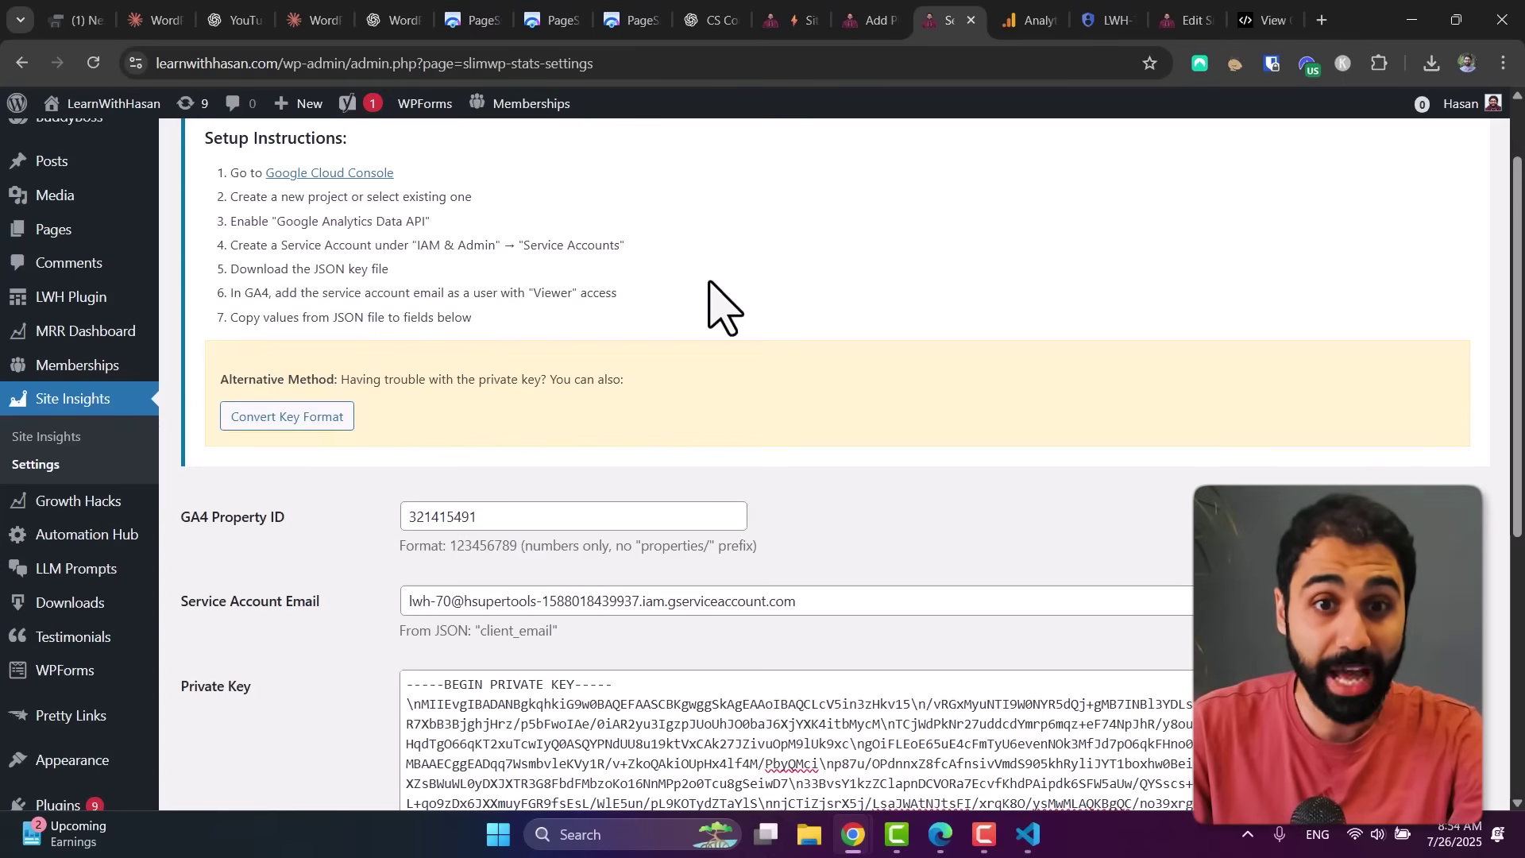
click(1016, 21)
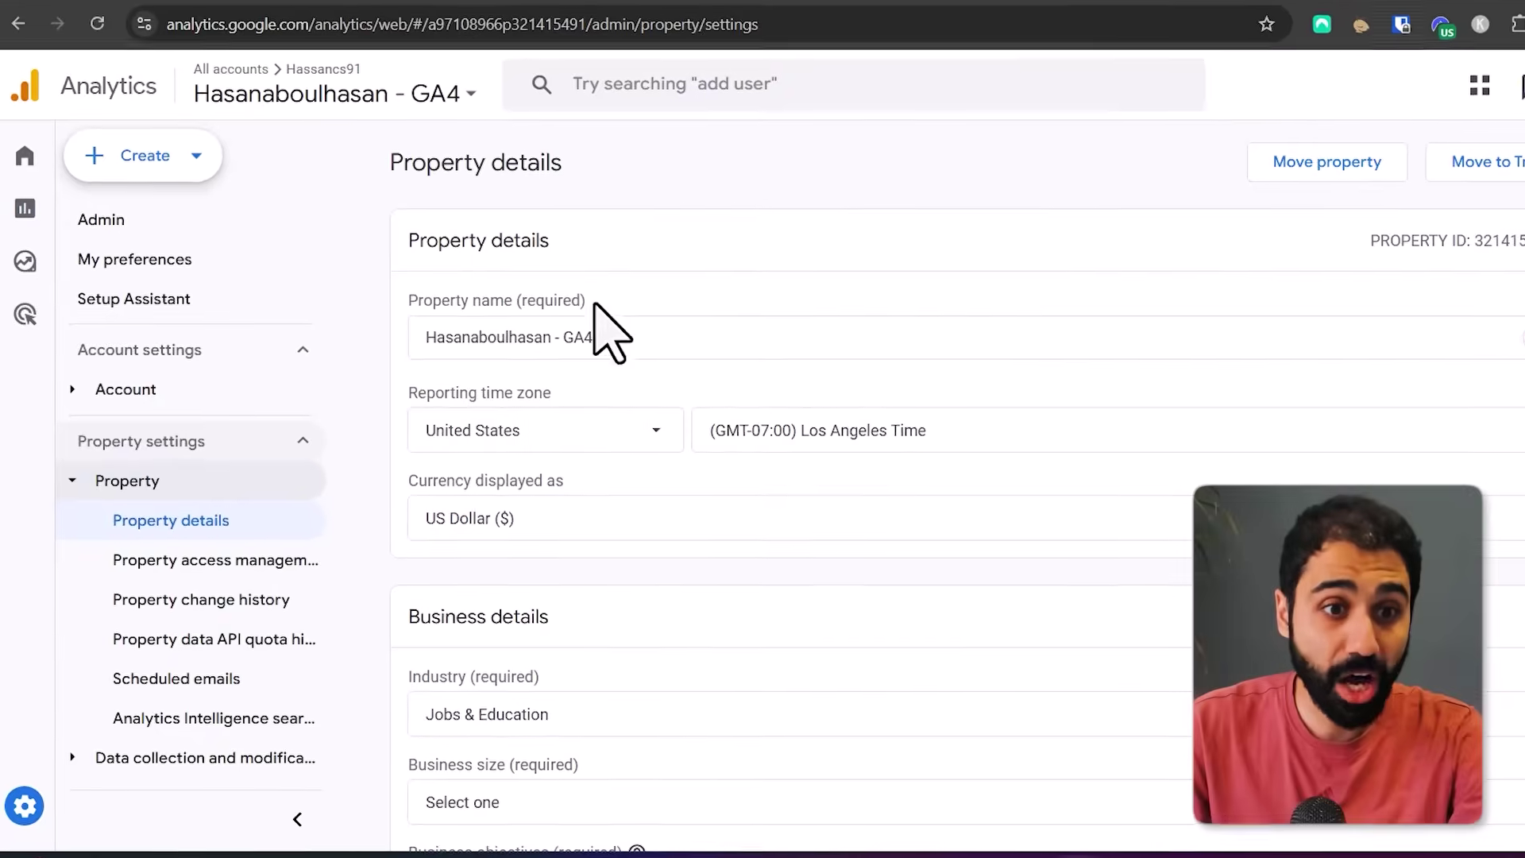
Step: Start adding a user to the GA4 property and copy the service account email from the JSON key file
click(193, 561)
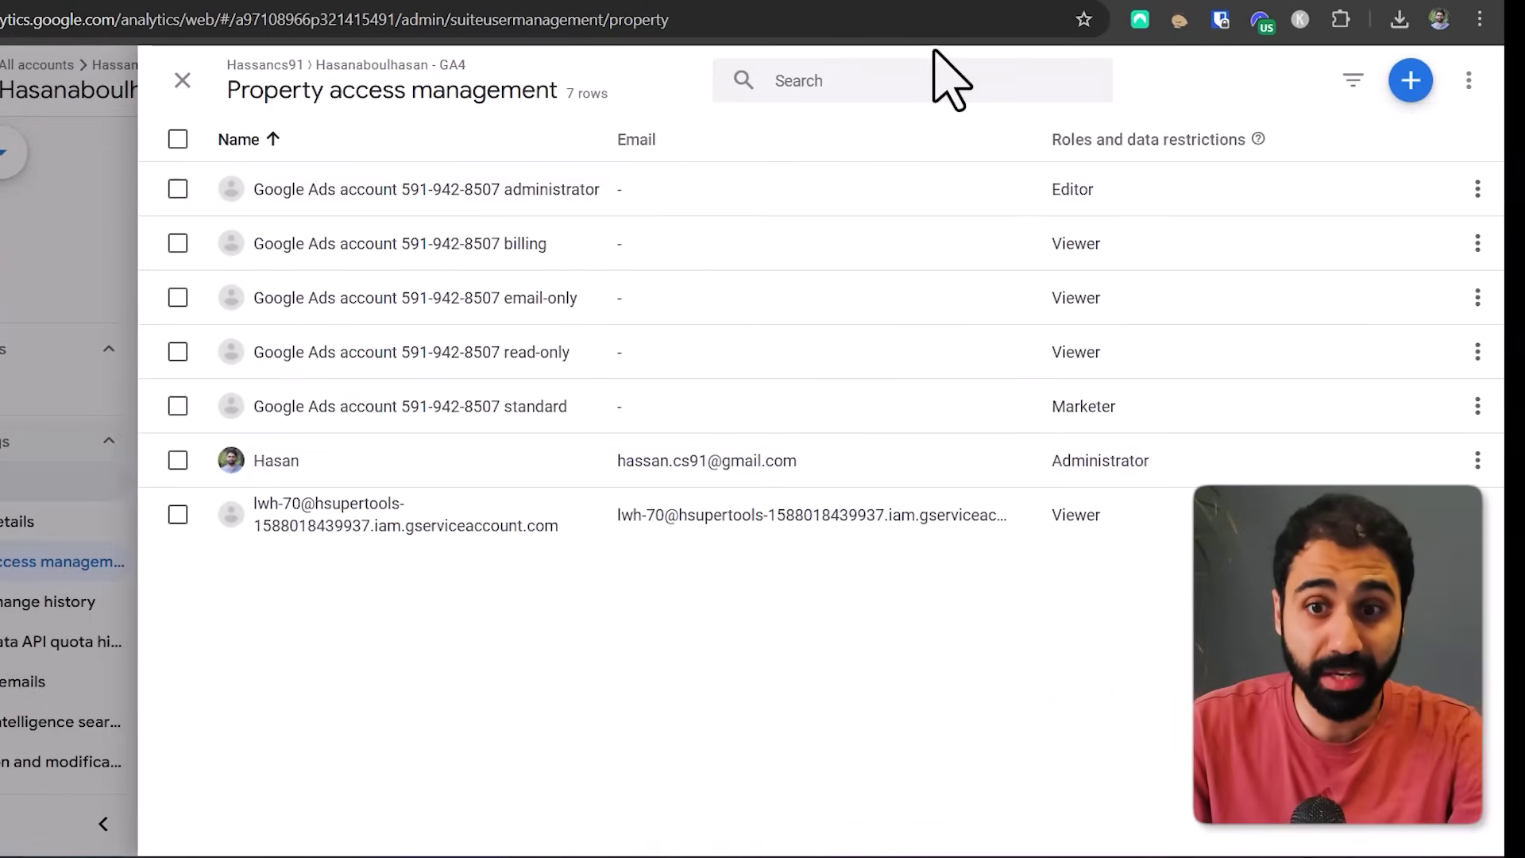
click(1411, 80)
click(1324, 228)
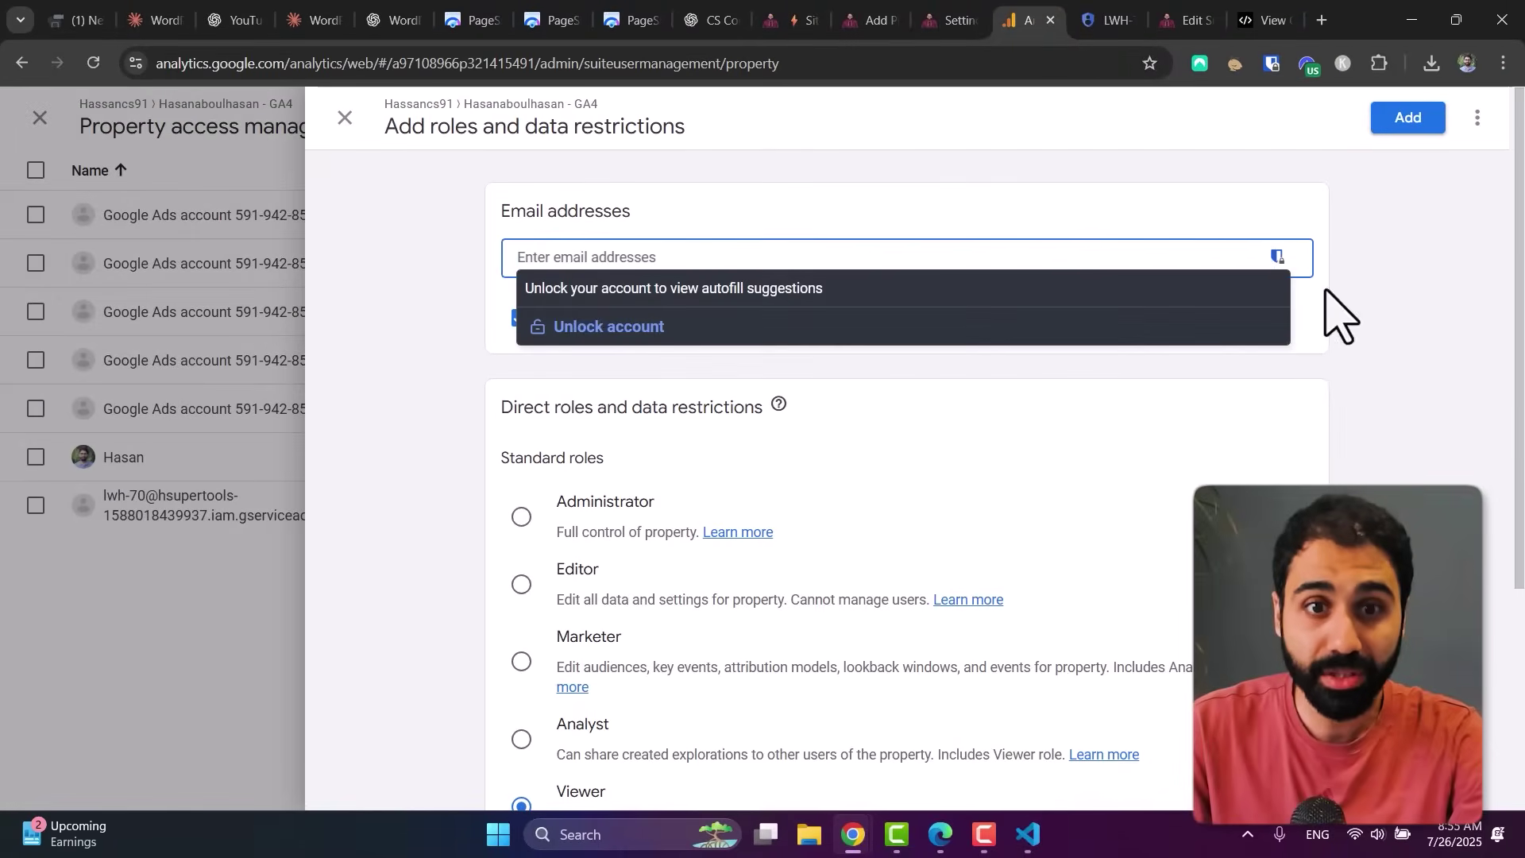
click(1026, 833)
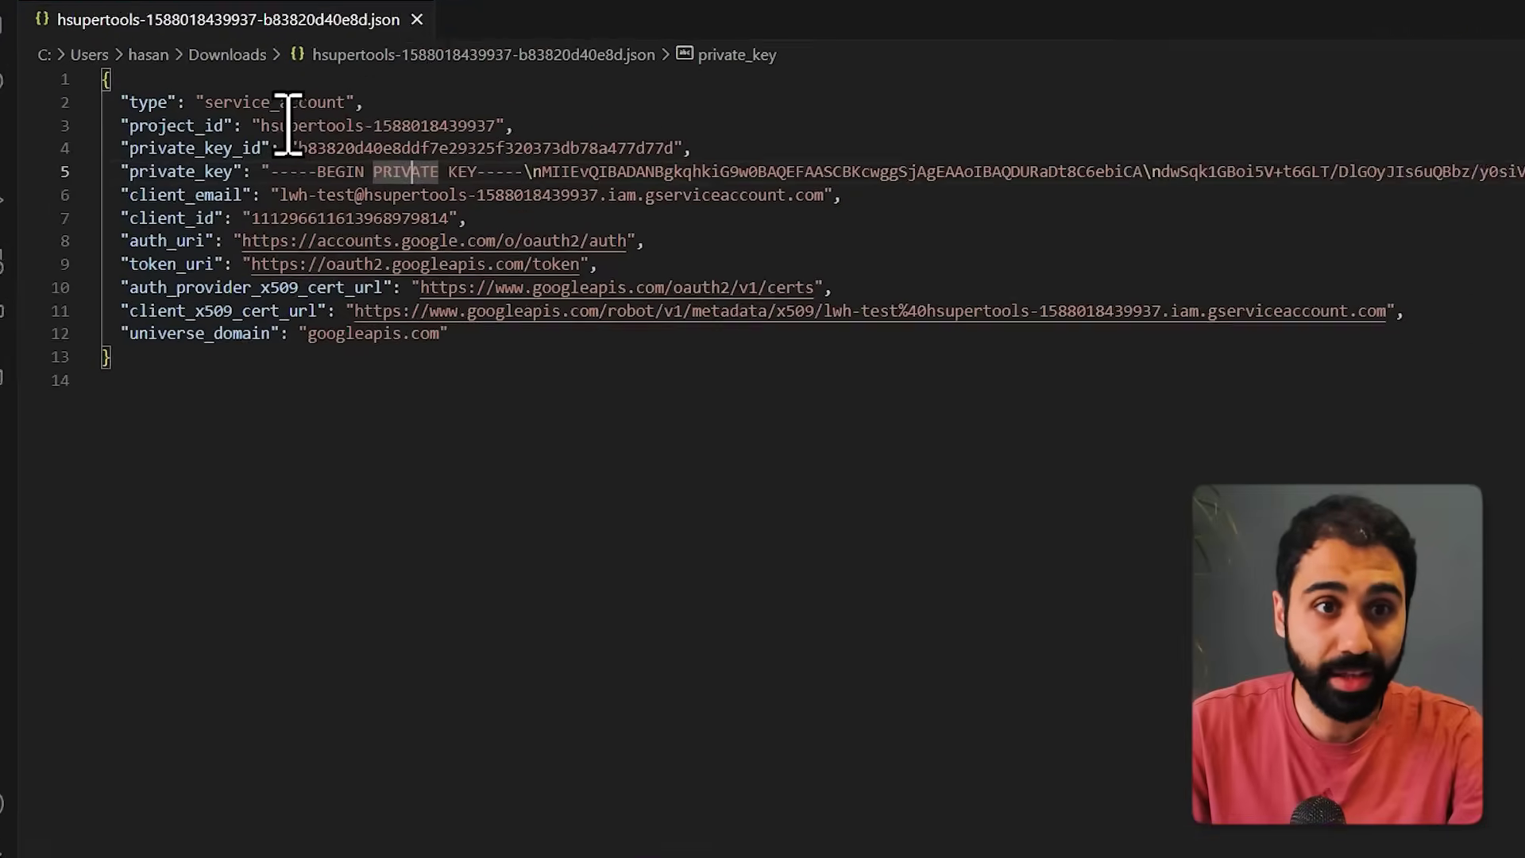
drag(278, 181, 870, 181)
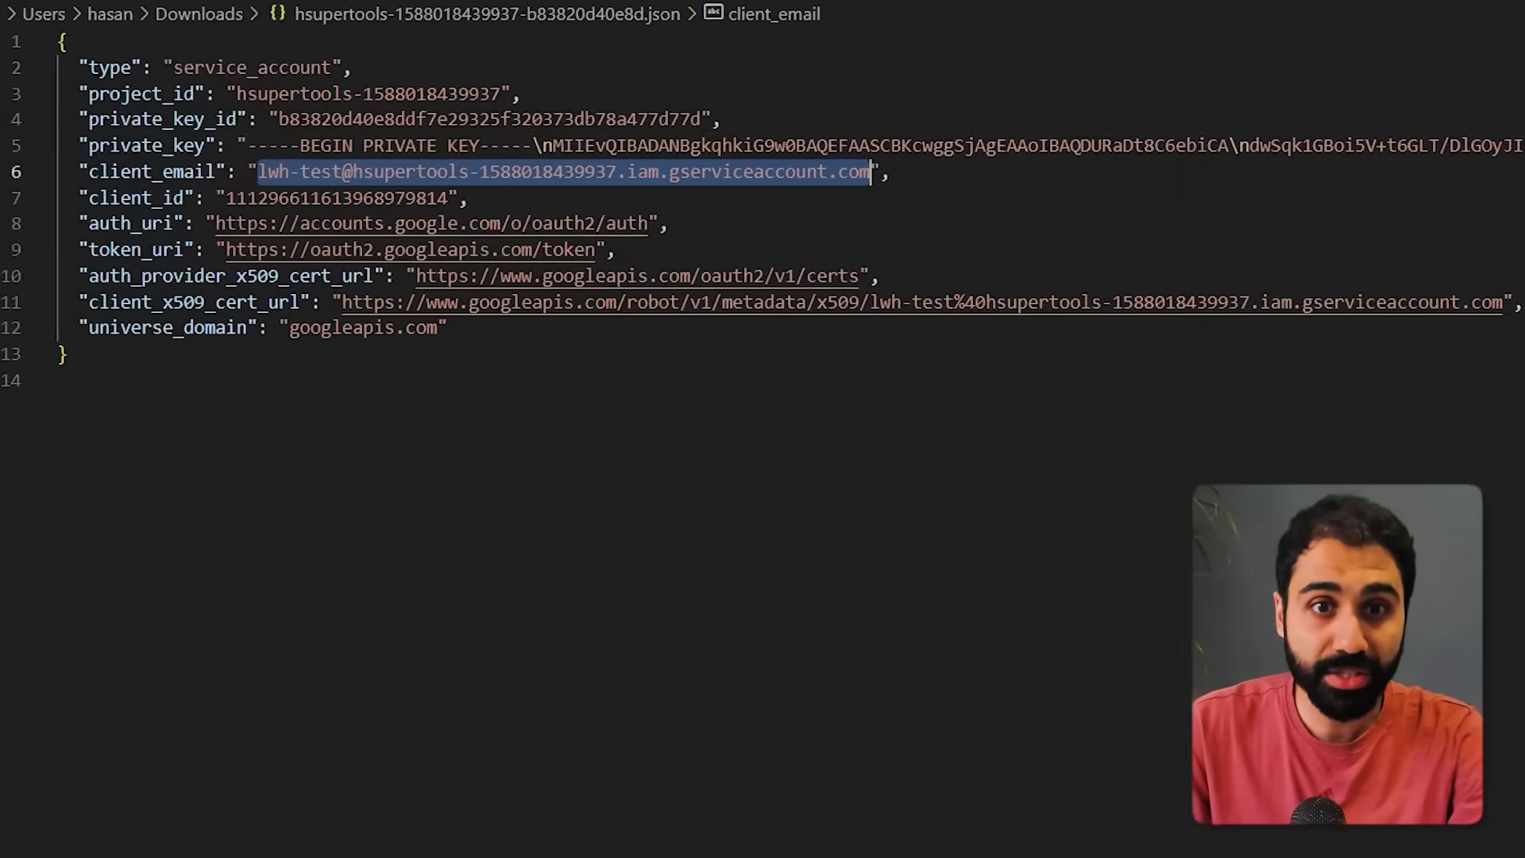
key(ctrl+c)
Step: Add the pasted service account email to the property with the Viewer role
key(alt+Tab)
click(705, 239)
key(ctrl+v)
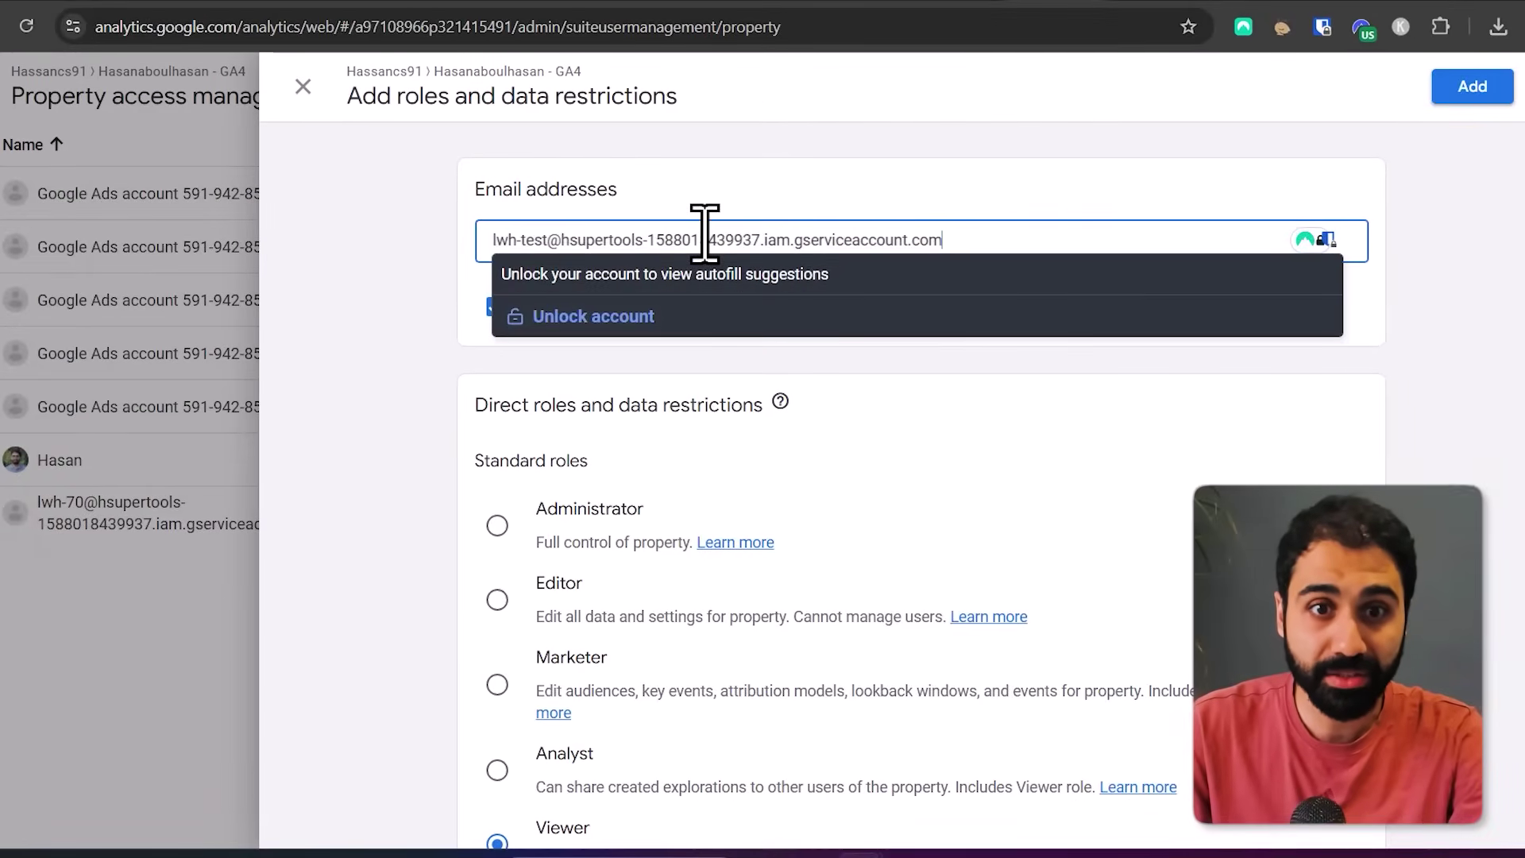
scroll(787, 414, down, 3)
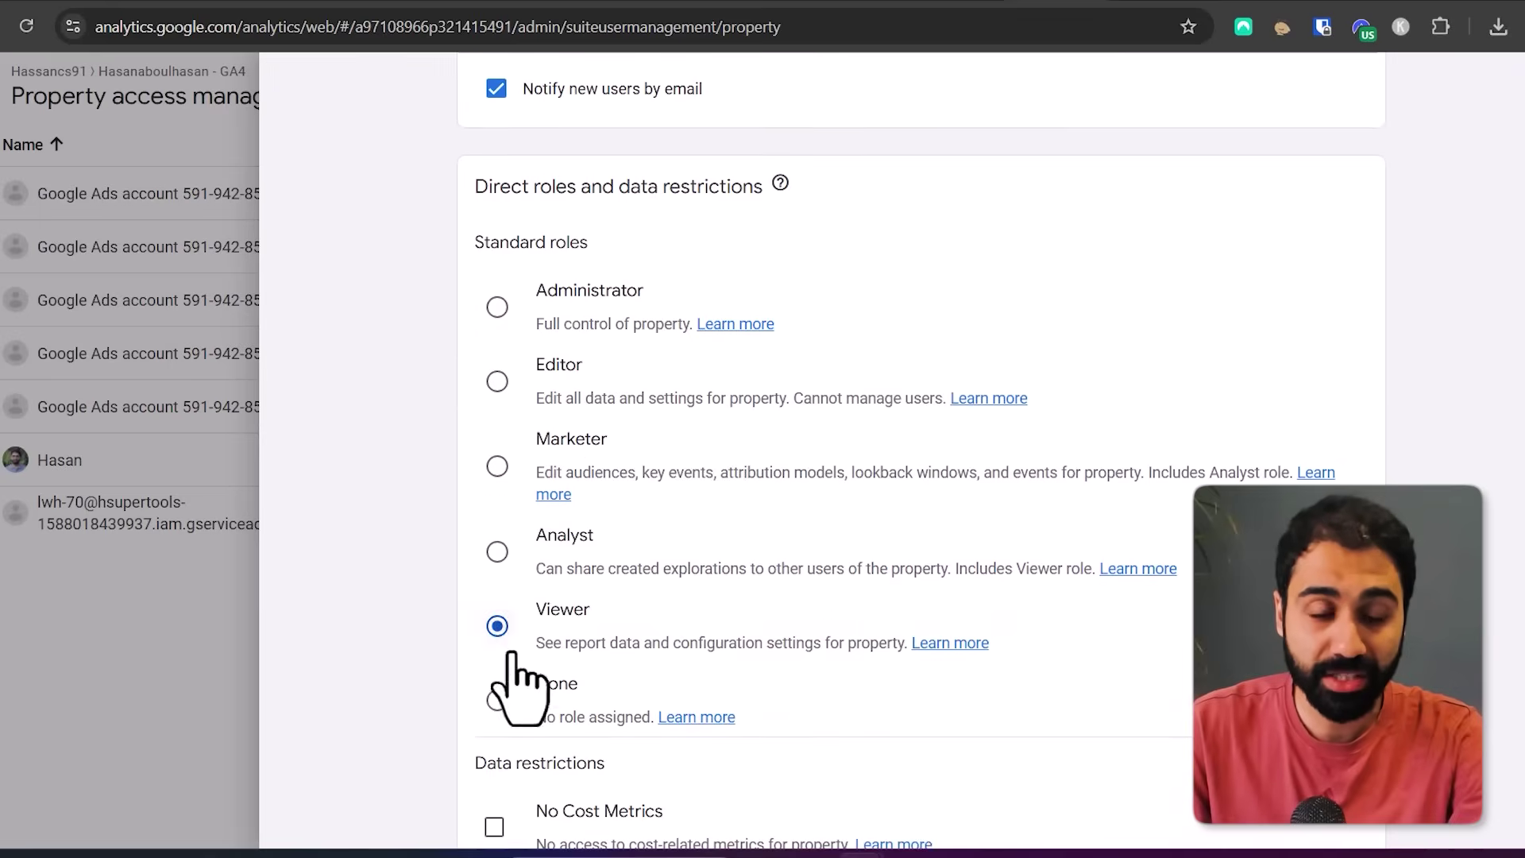
scroll(623, 612, down, 2)
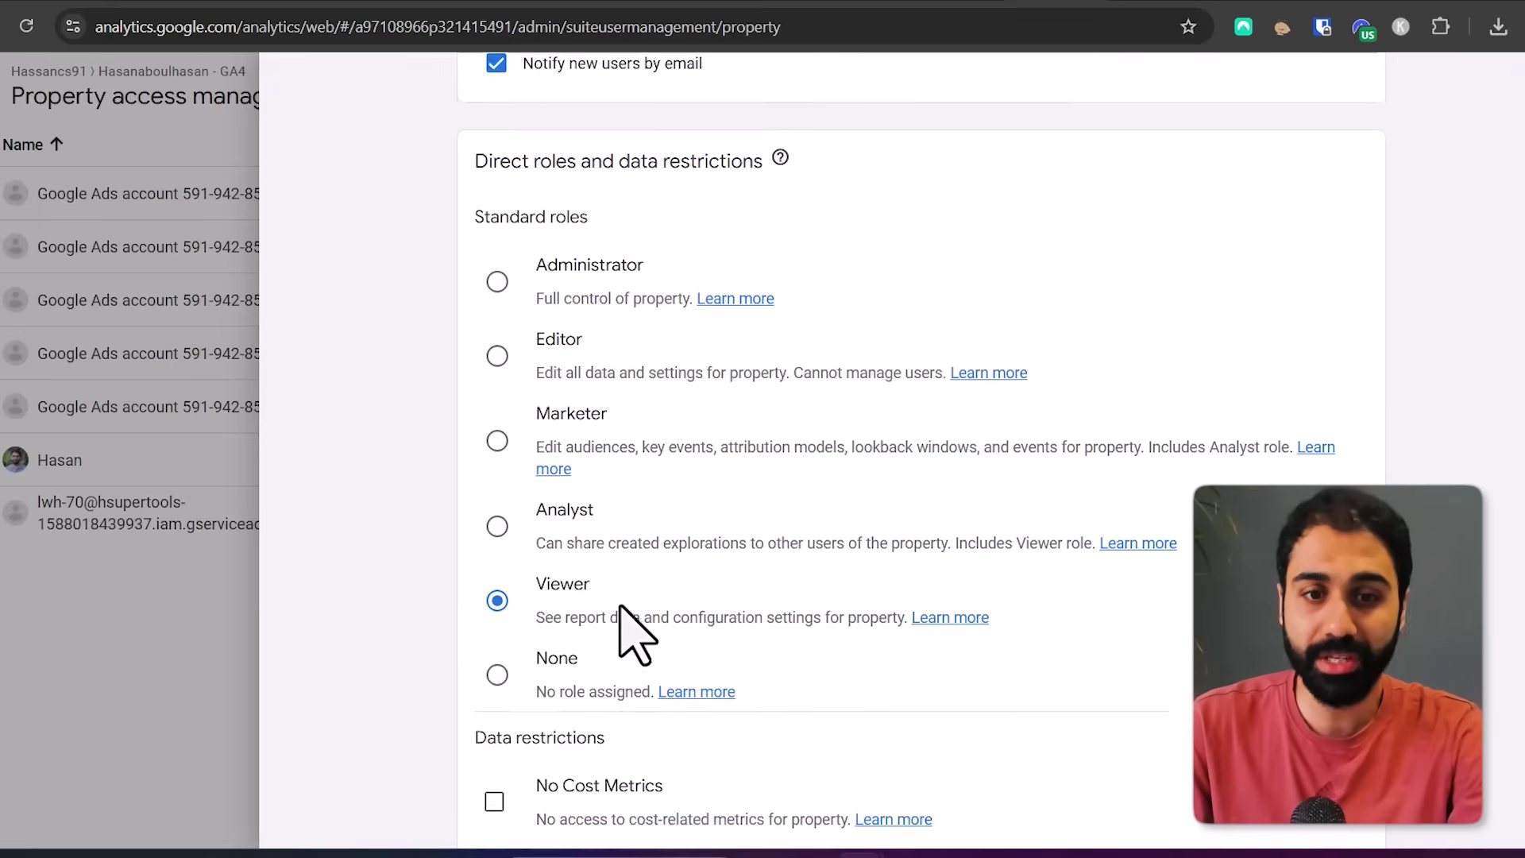
scroll(645, 635, up, 5)
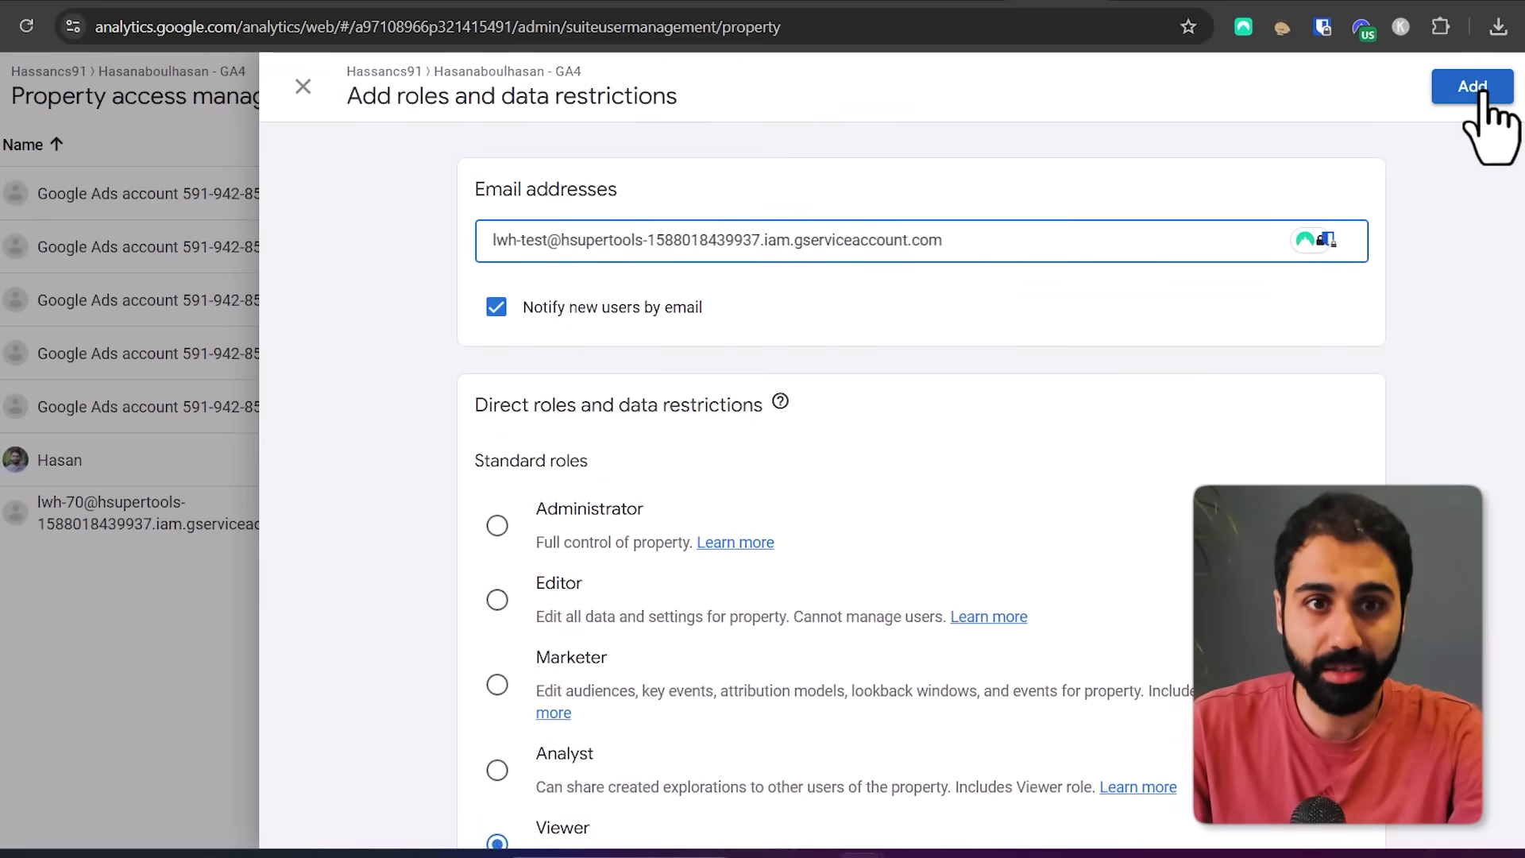
click(1476, 89)
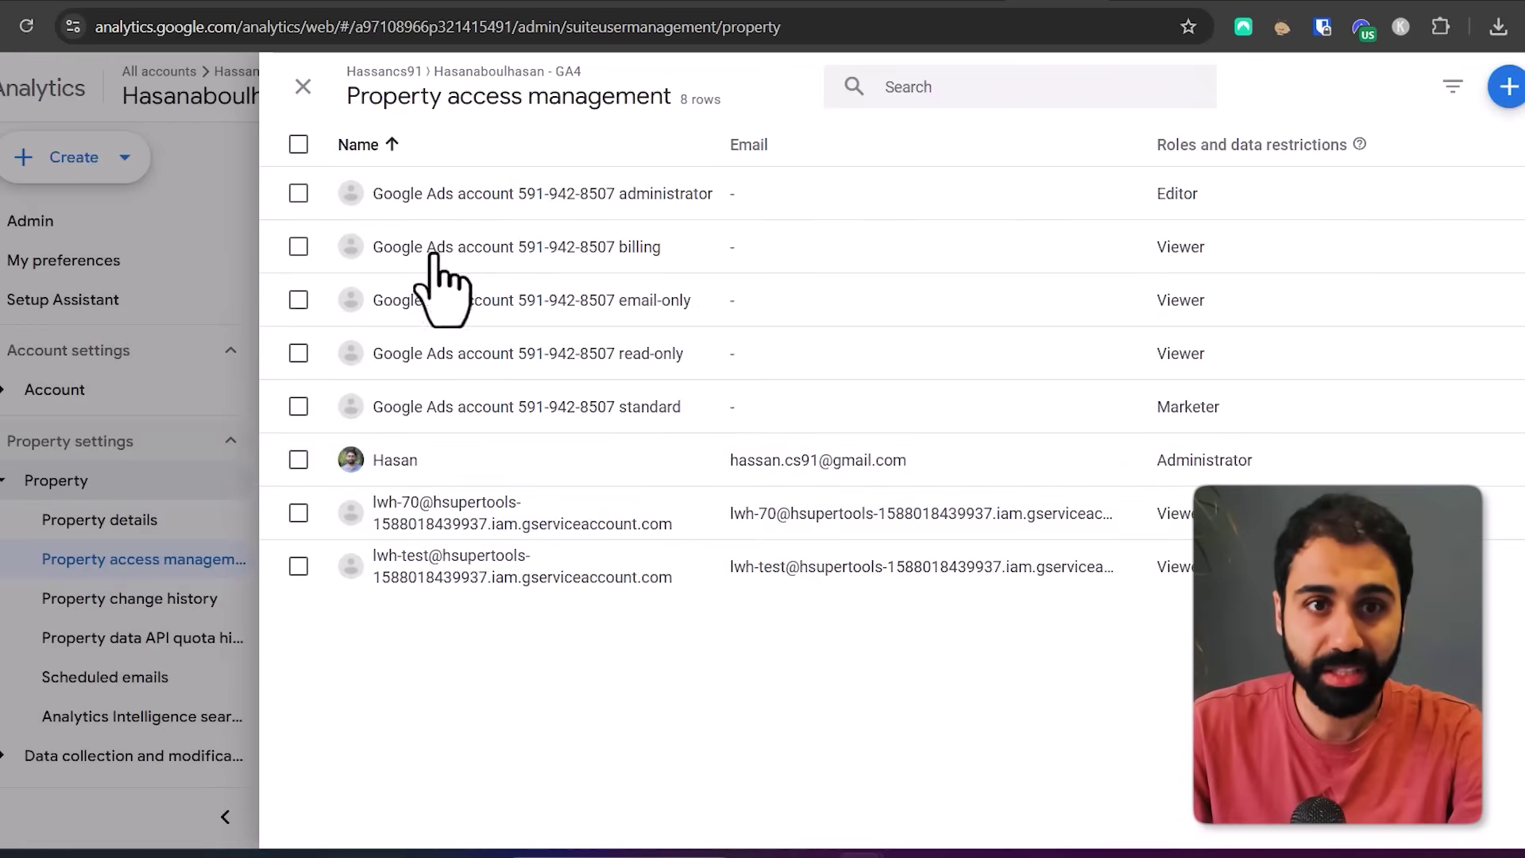
click(303, 86)
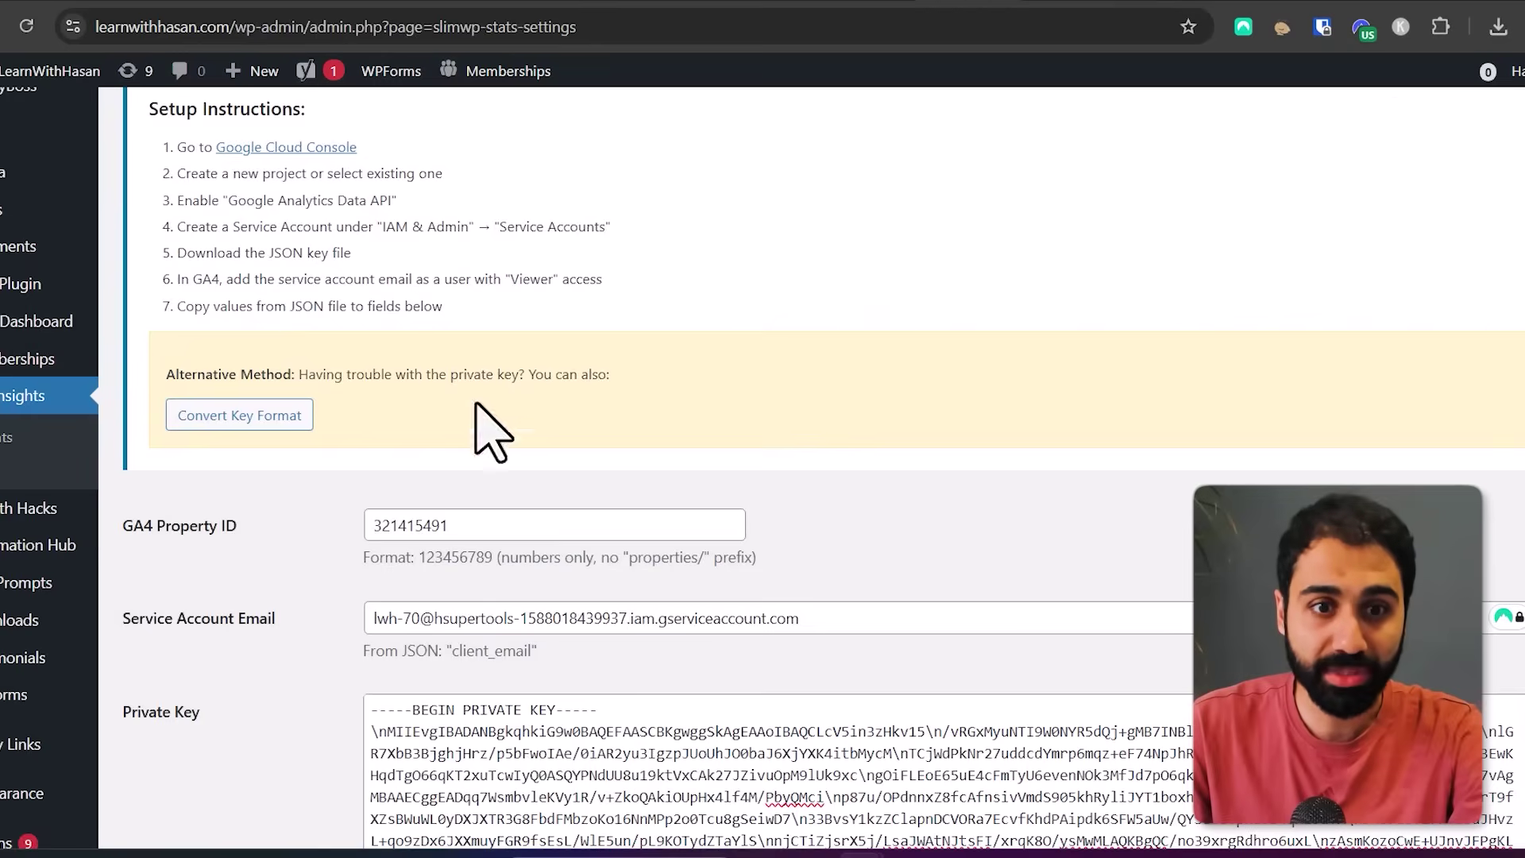
Step: Review the saved GA4 Property ID, Service Account Email and private key, then go to Site Insights
scroll(475, 404, down, 7)
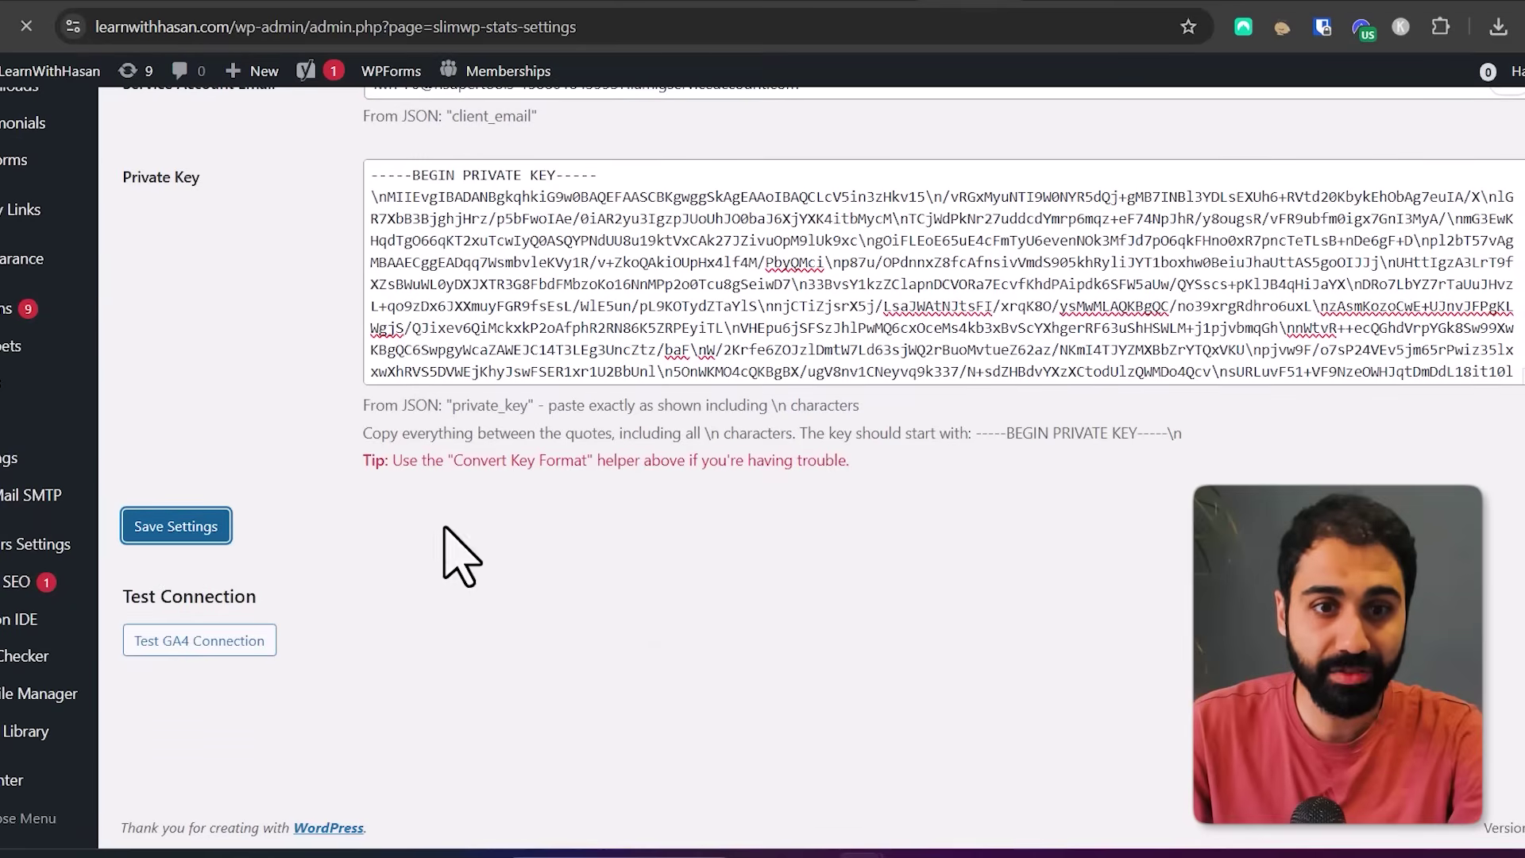
scroll(660, 325, down, 4)
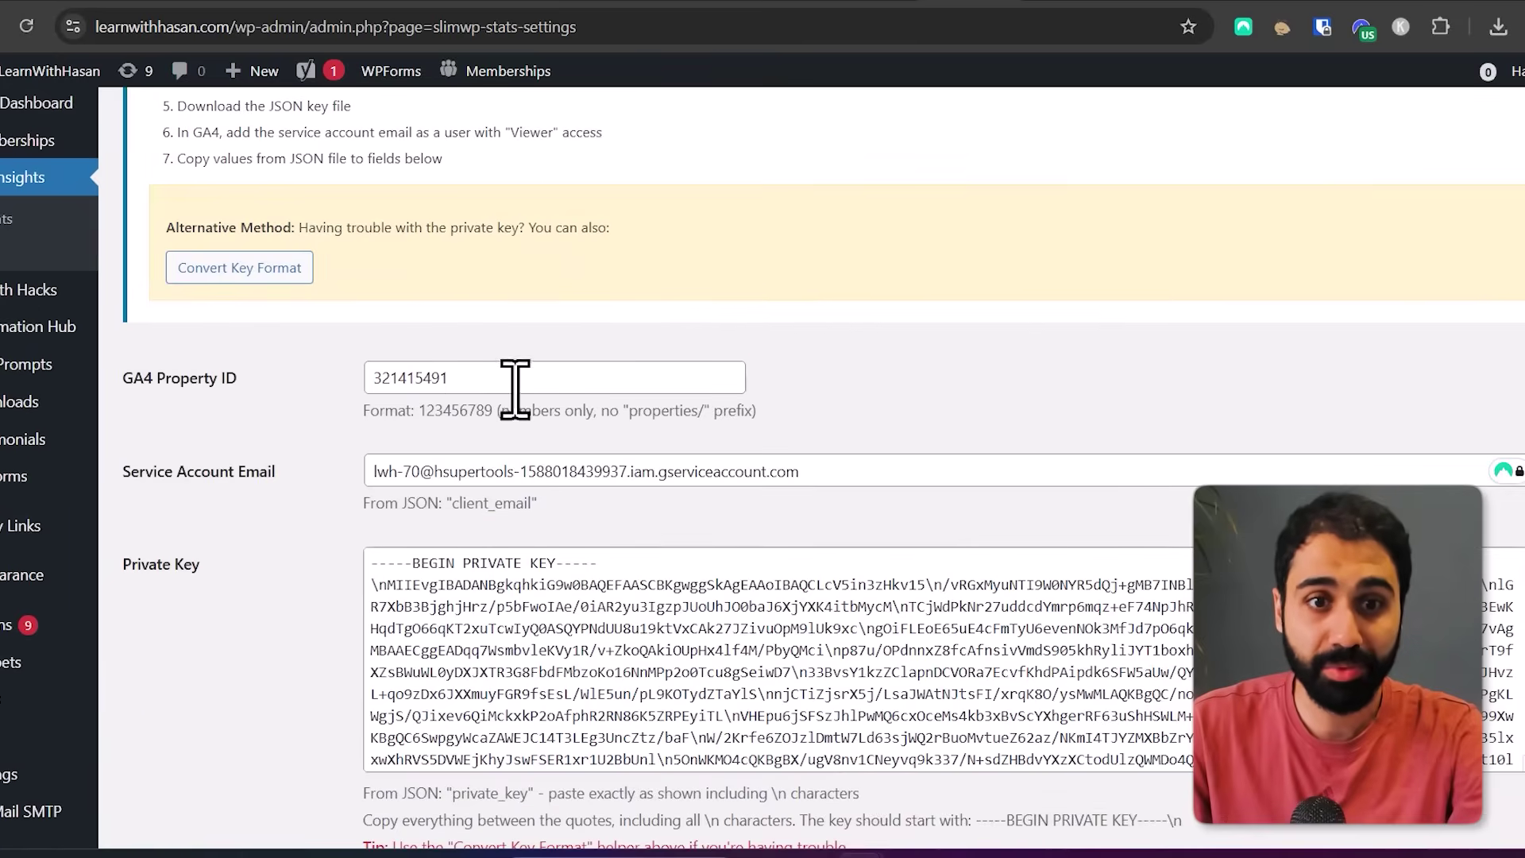
drag(511, 385, 238, 382)
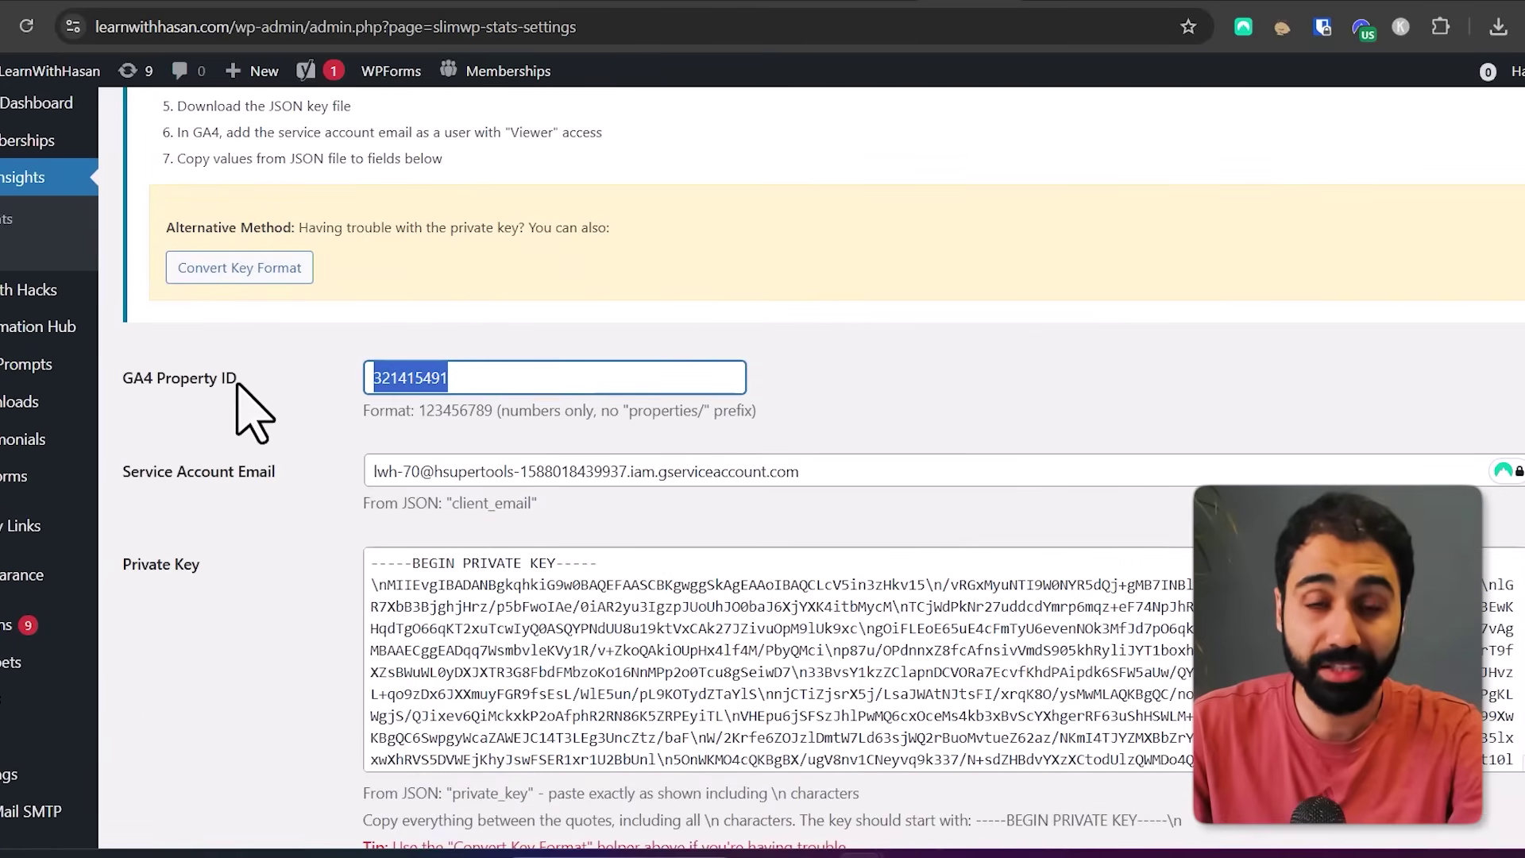
click(406, 472)
drag(426, 568, 742, 723)
click(744, 727)
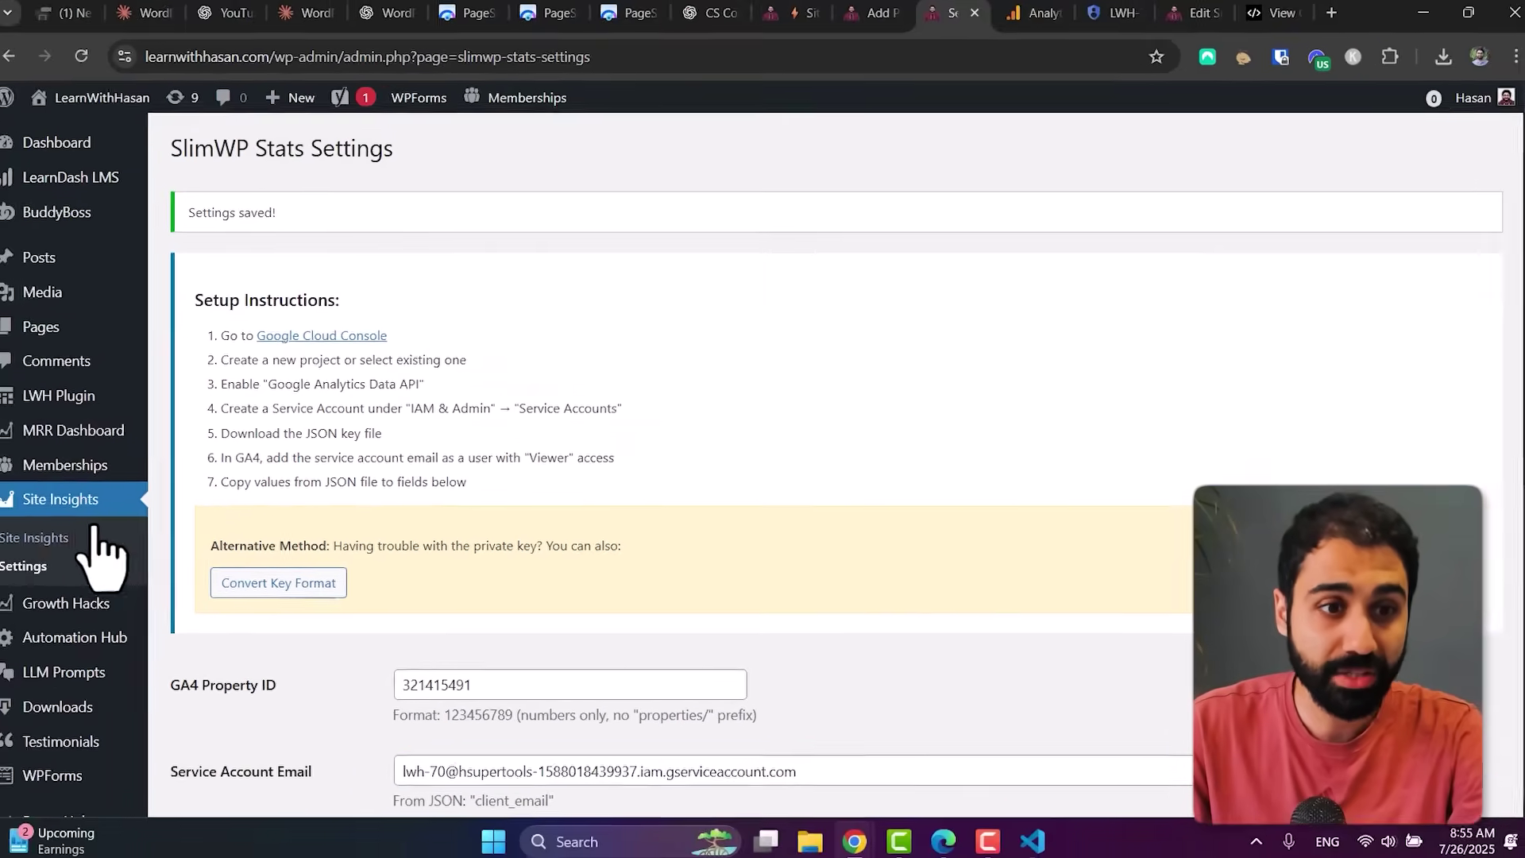
click(79, 537)
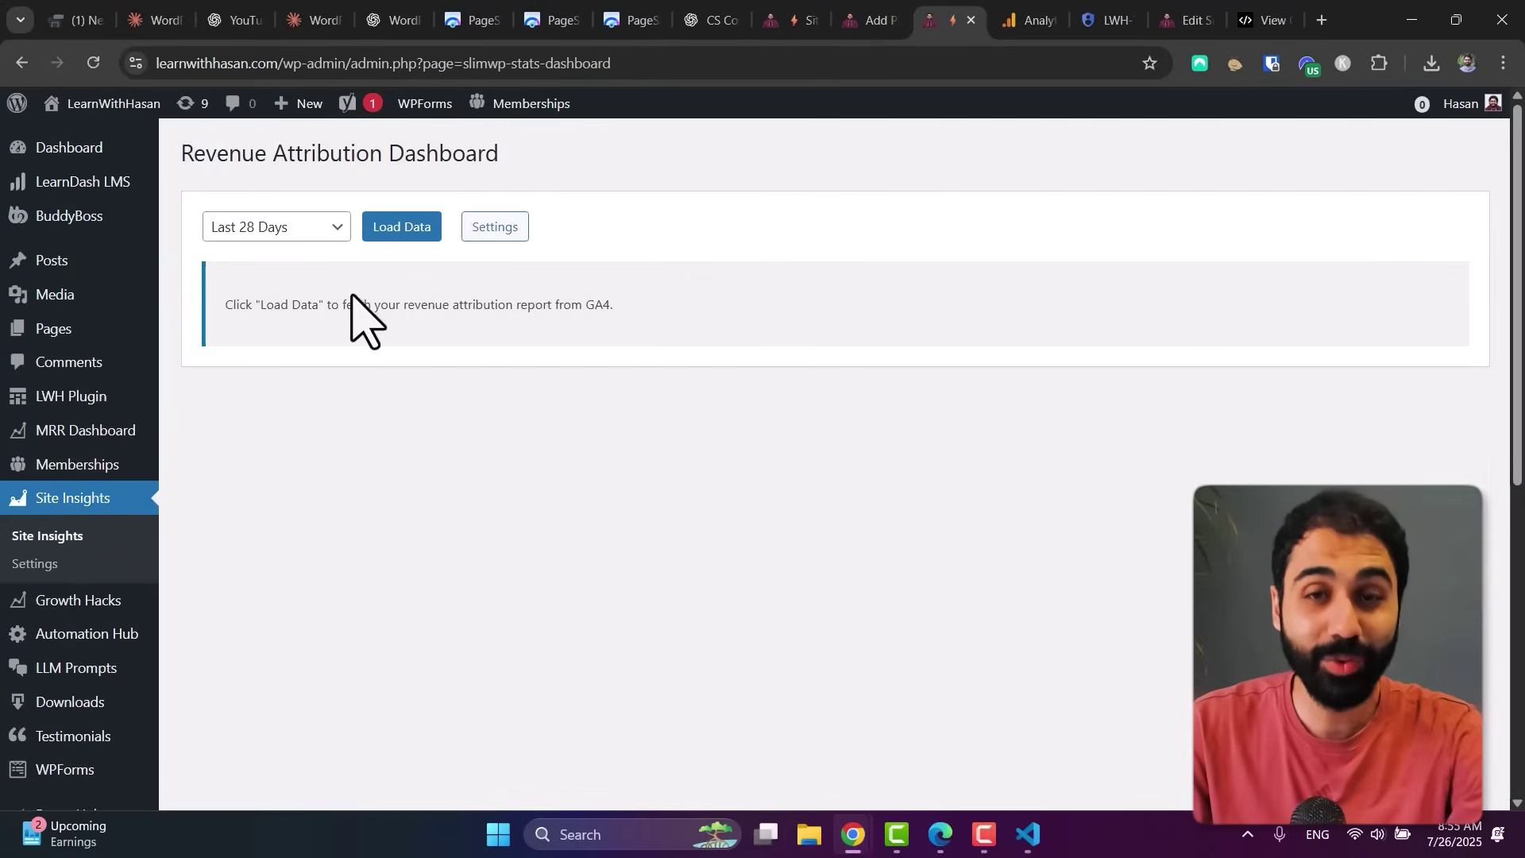
Step: Load Last 28 Days of GA4 data and hide the Revenue and Visitors chart lines
click(328, 227)
click(328, 252)
click(389, 228)
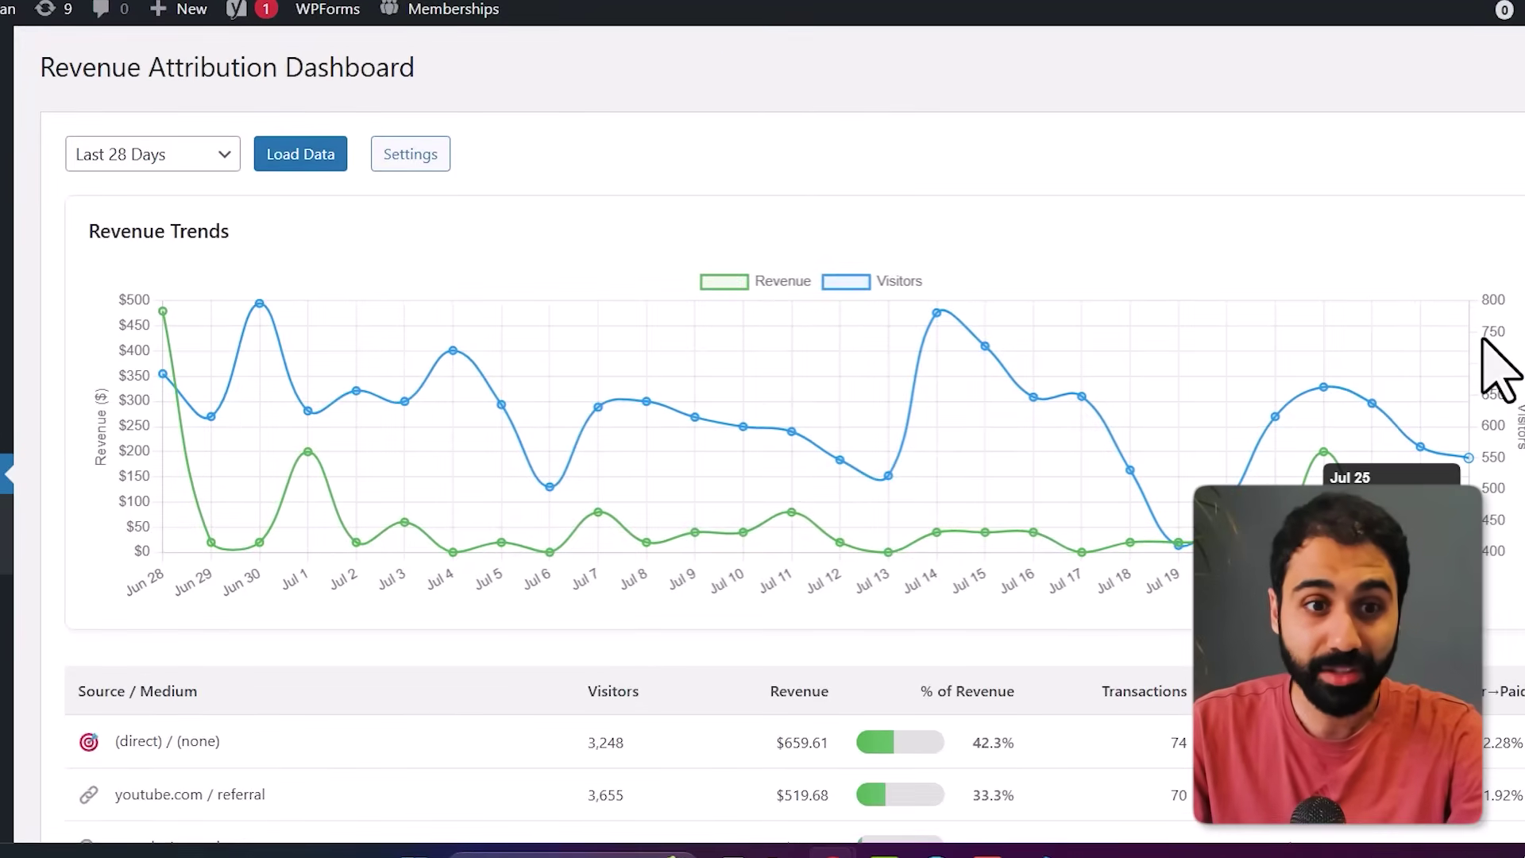
scroll(1114, 262, down, 7)
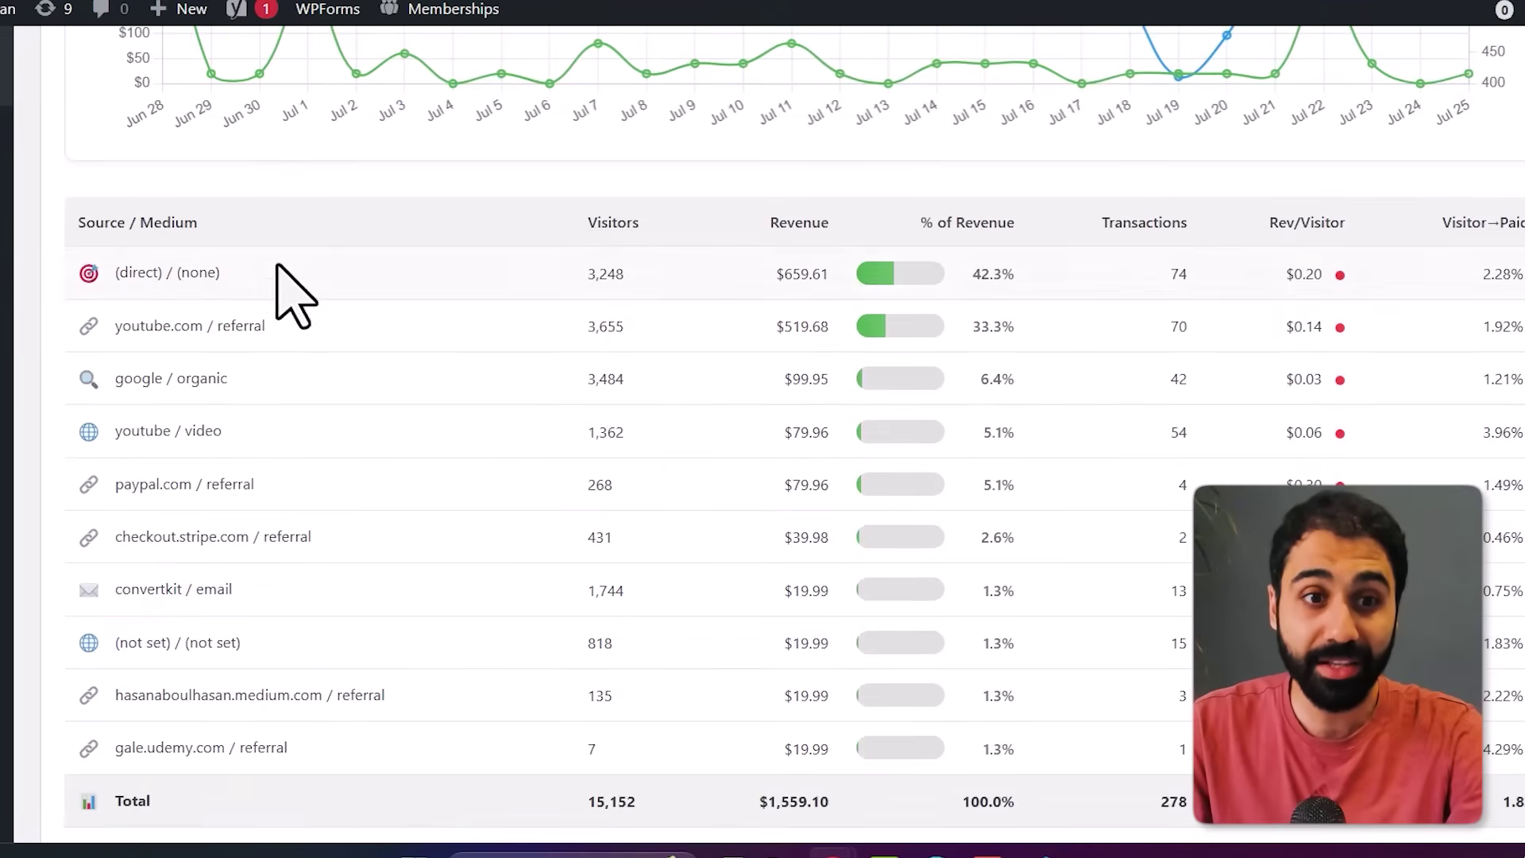
scroll(1183, 224, down, 1)
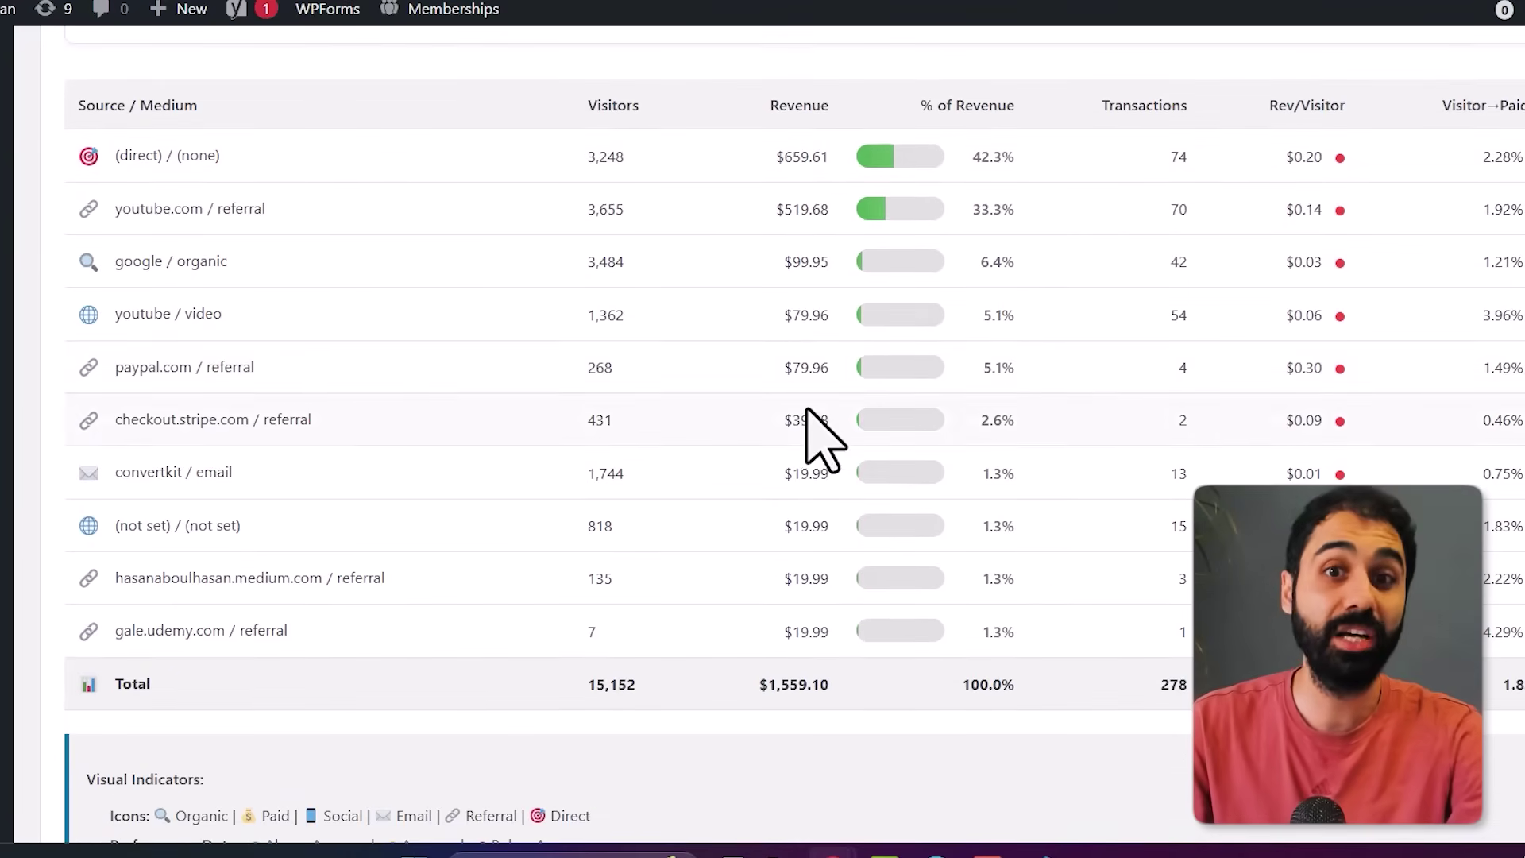
scroll(726, 497, up, 10)
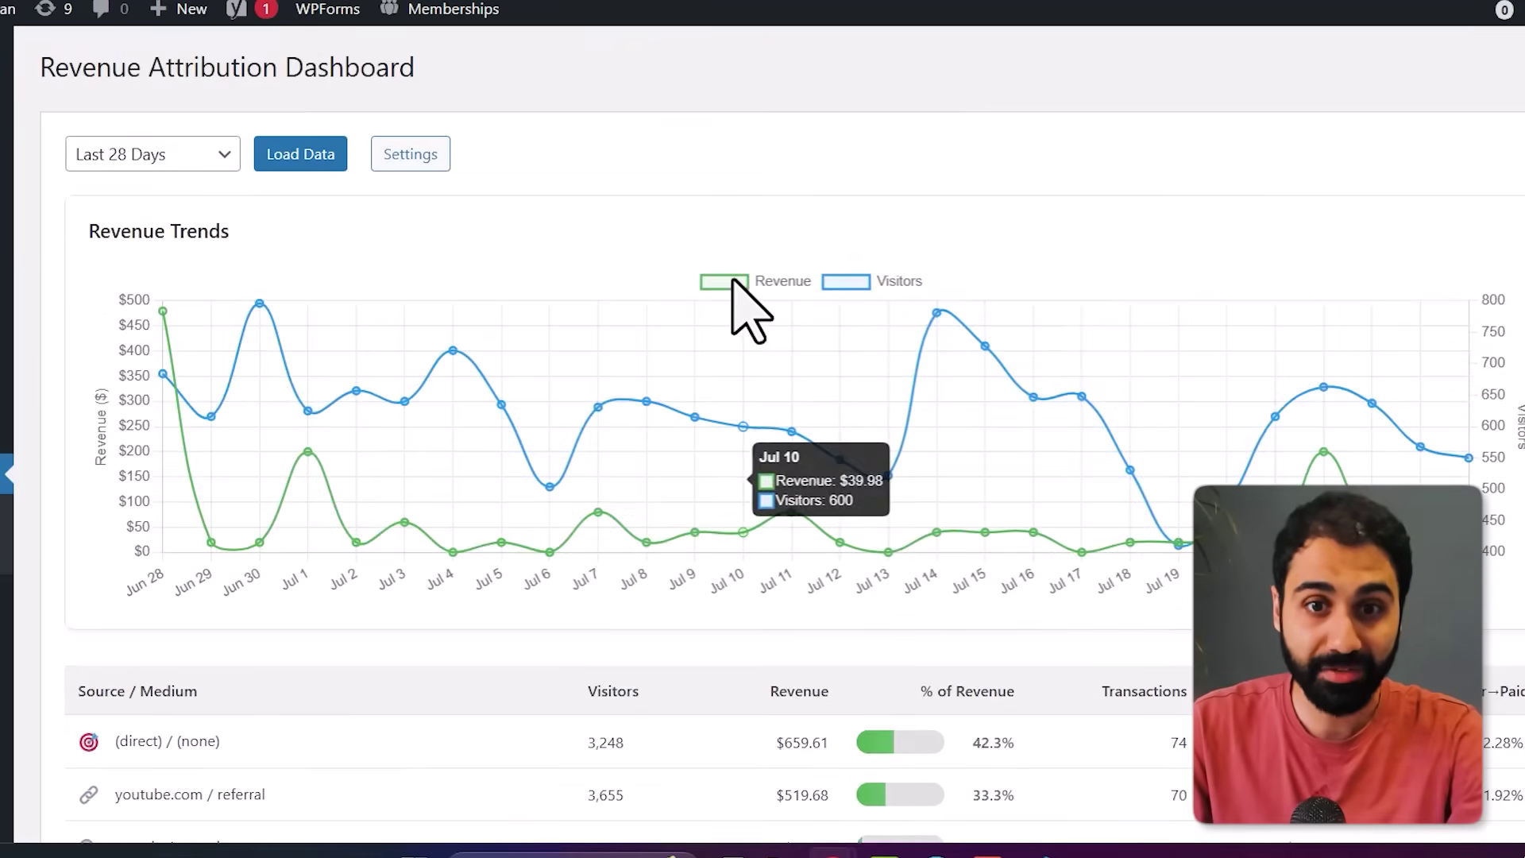
click(733, 279)
click(874, 281)
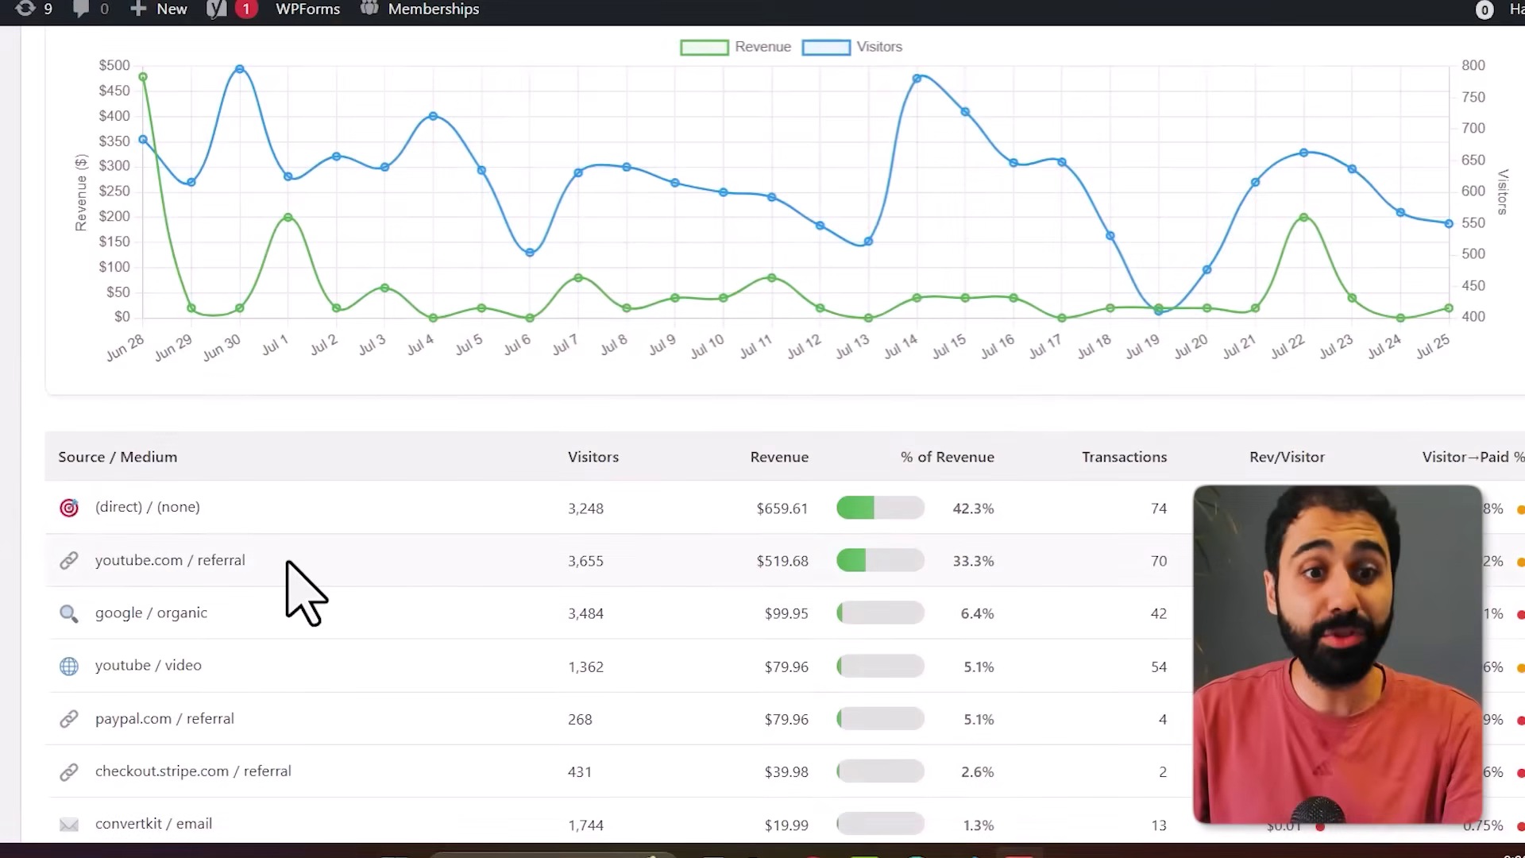
Step: Highlight the youtube.com / referral source and its revenue share in the table
drag(246, 561, 112, 561)
drag(953, 561, 976, 561)
click(1201, 366)
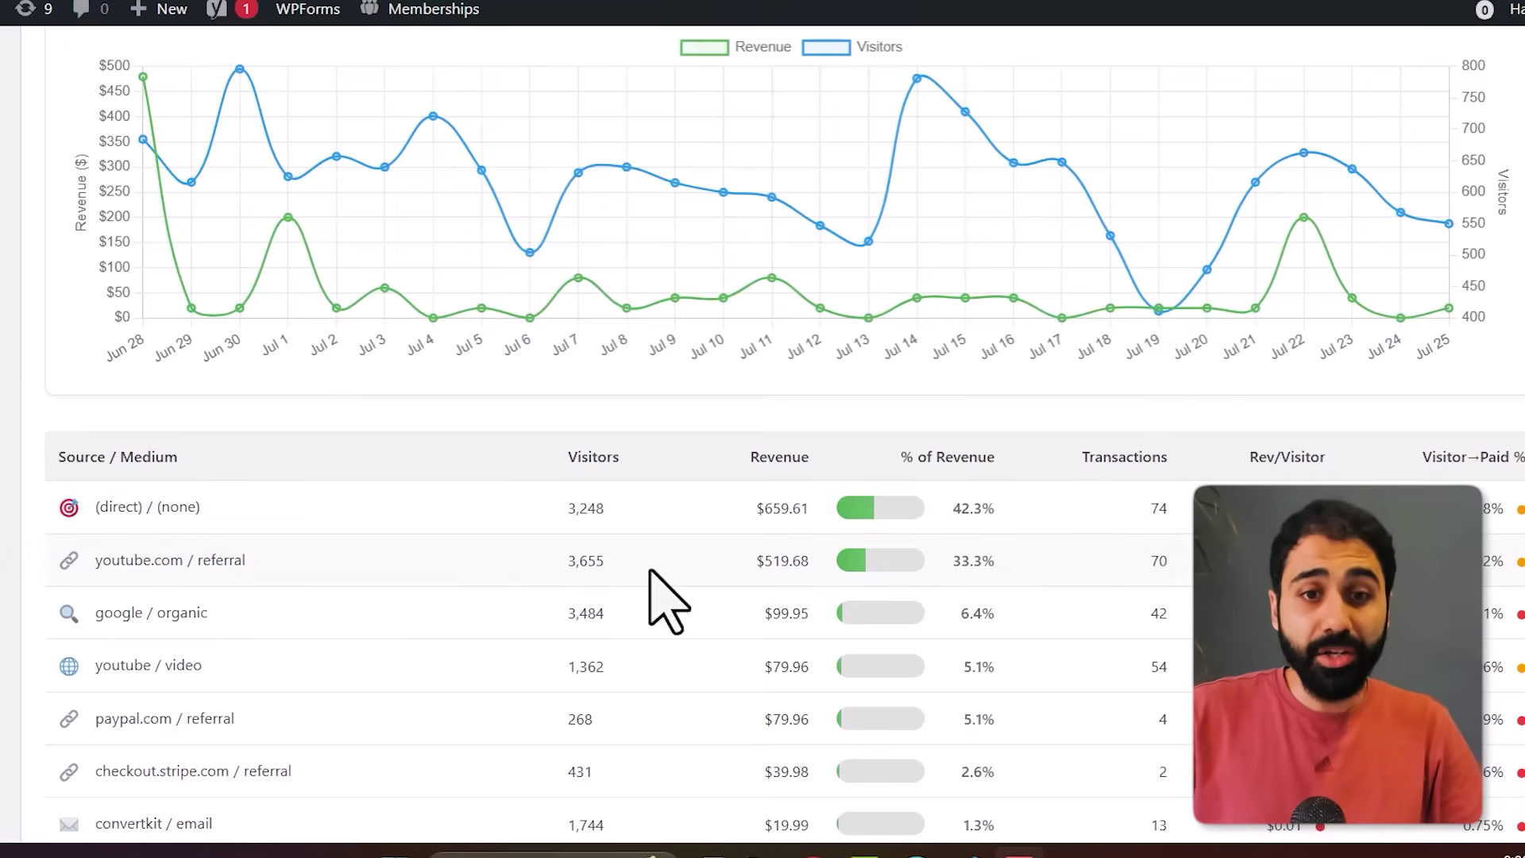
drag(266, 563, 137, 561)
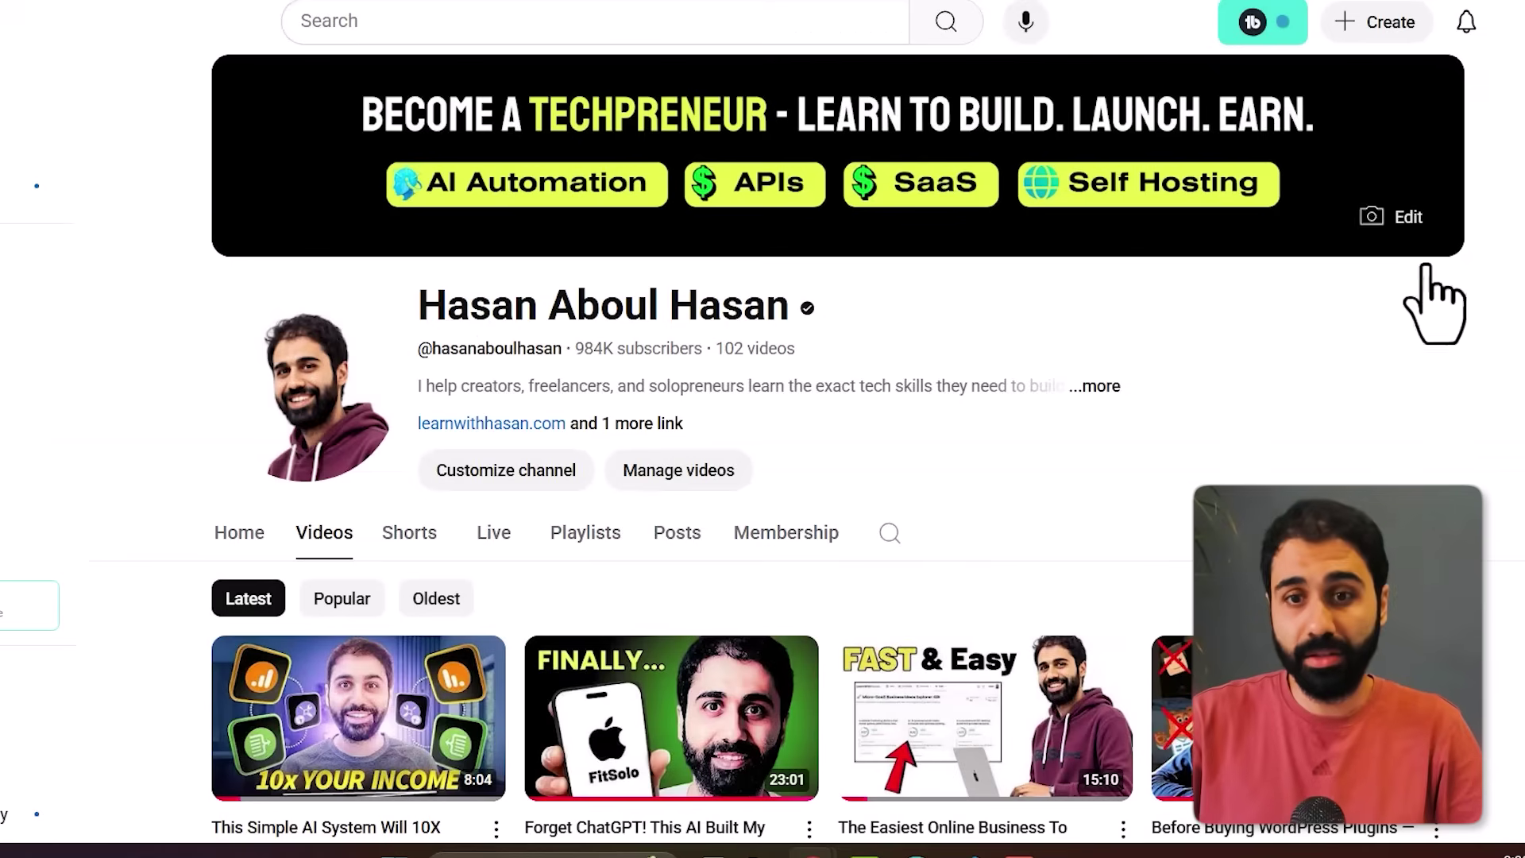
scroll(1425, 269, down, 6)
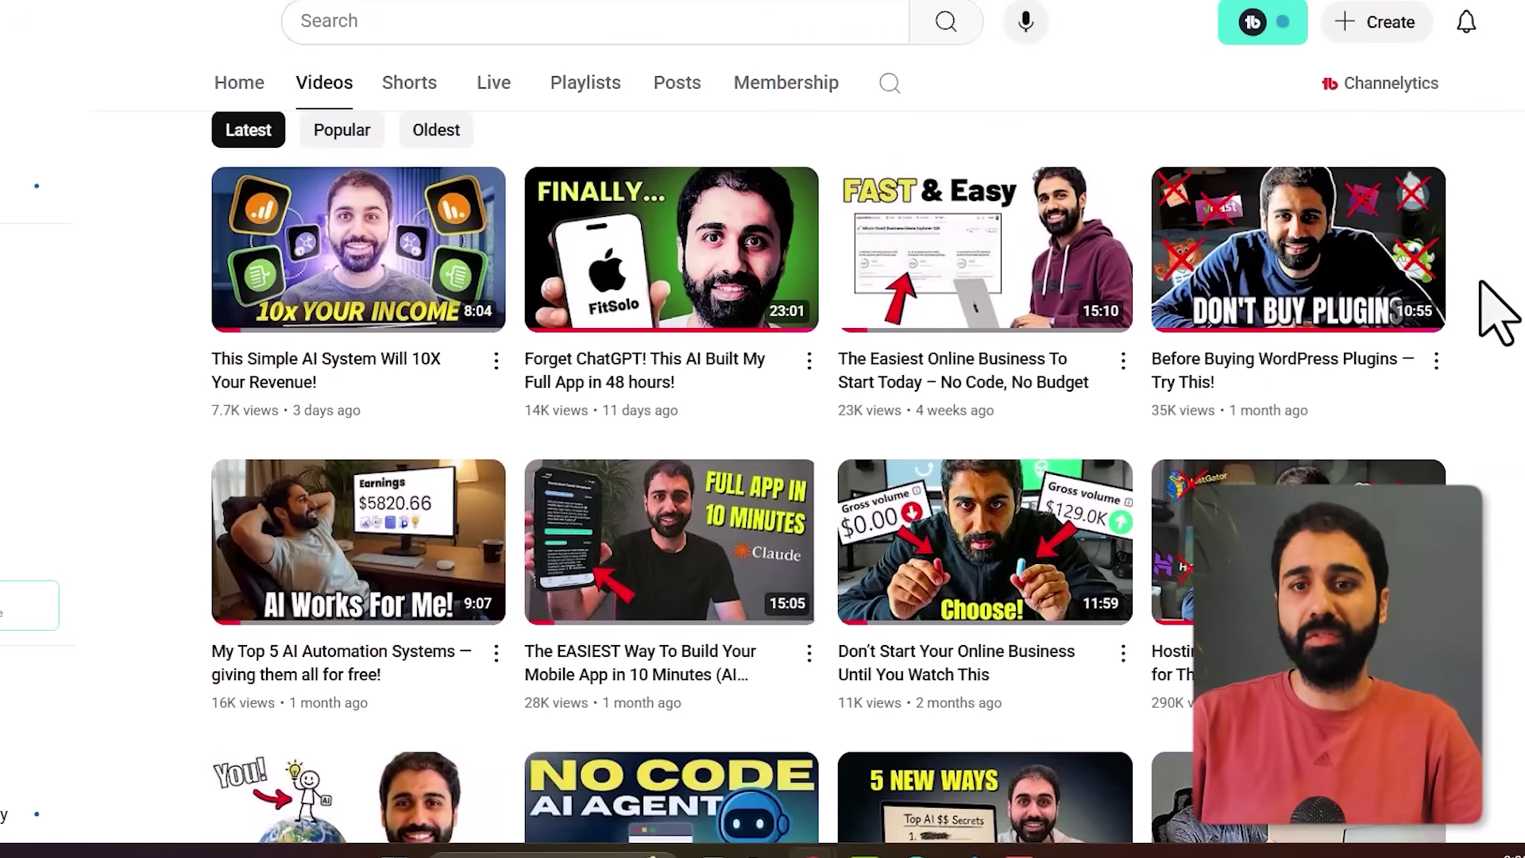
Step: Follow the WordPress SaaS 2.0 course link in 'The Easiest Online Business To Start Today' video description
scroll(1486, 327, up, 2)
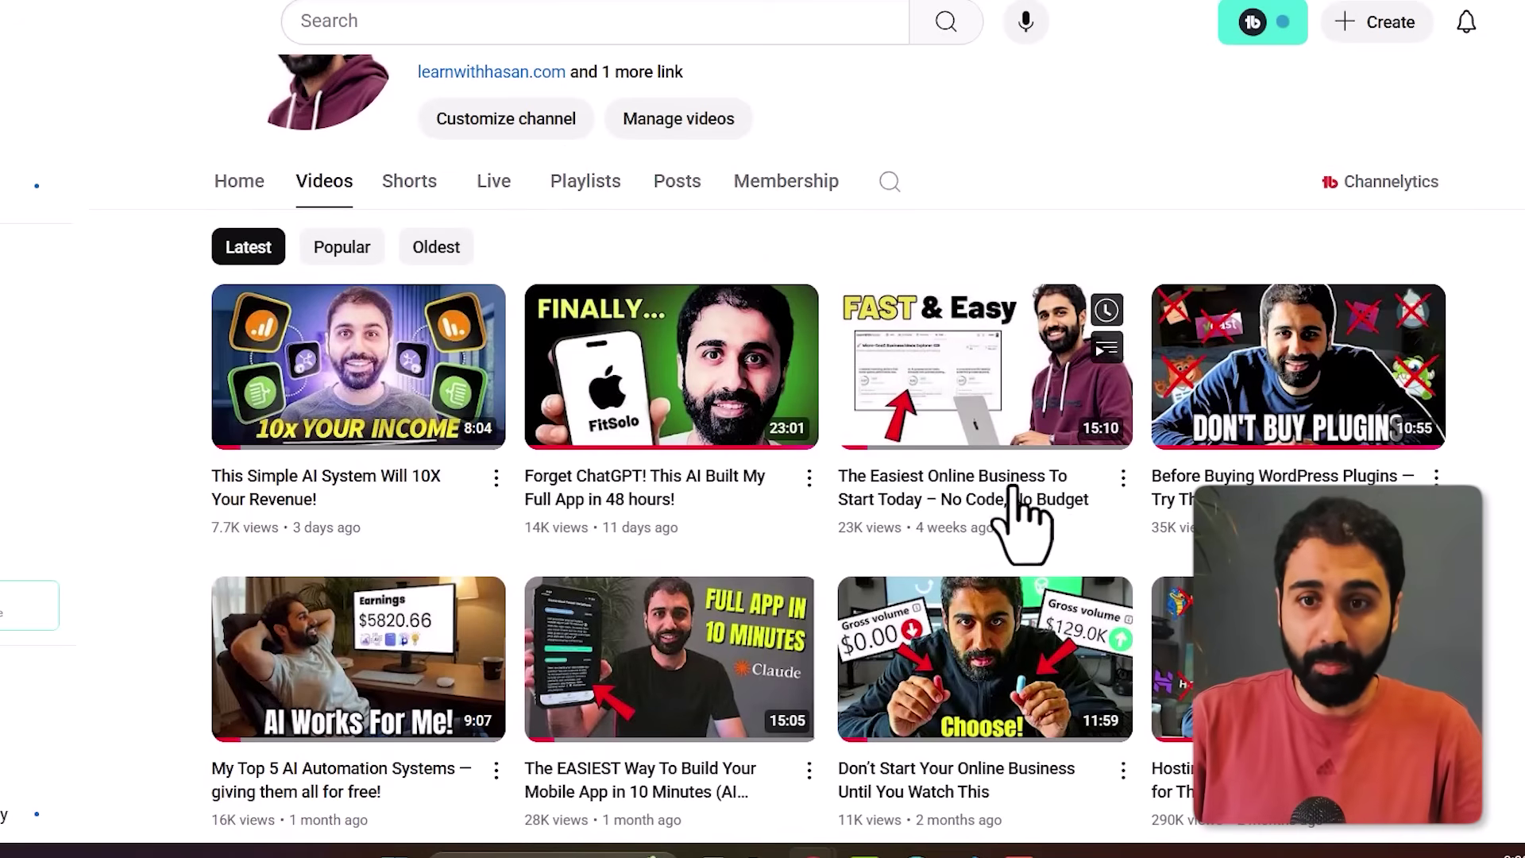
click(1123, 477)
click(949, 484)
scroll(278, 477, down, 3)
click(99, 548)
scroll(476, 469, down, 1)
scroll(508, 468, down, 5)
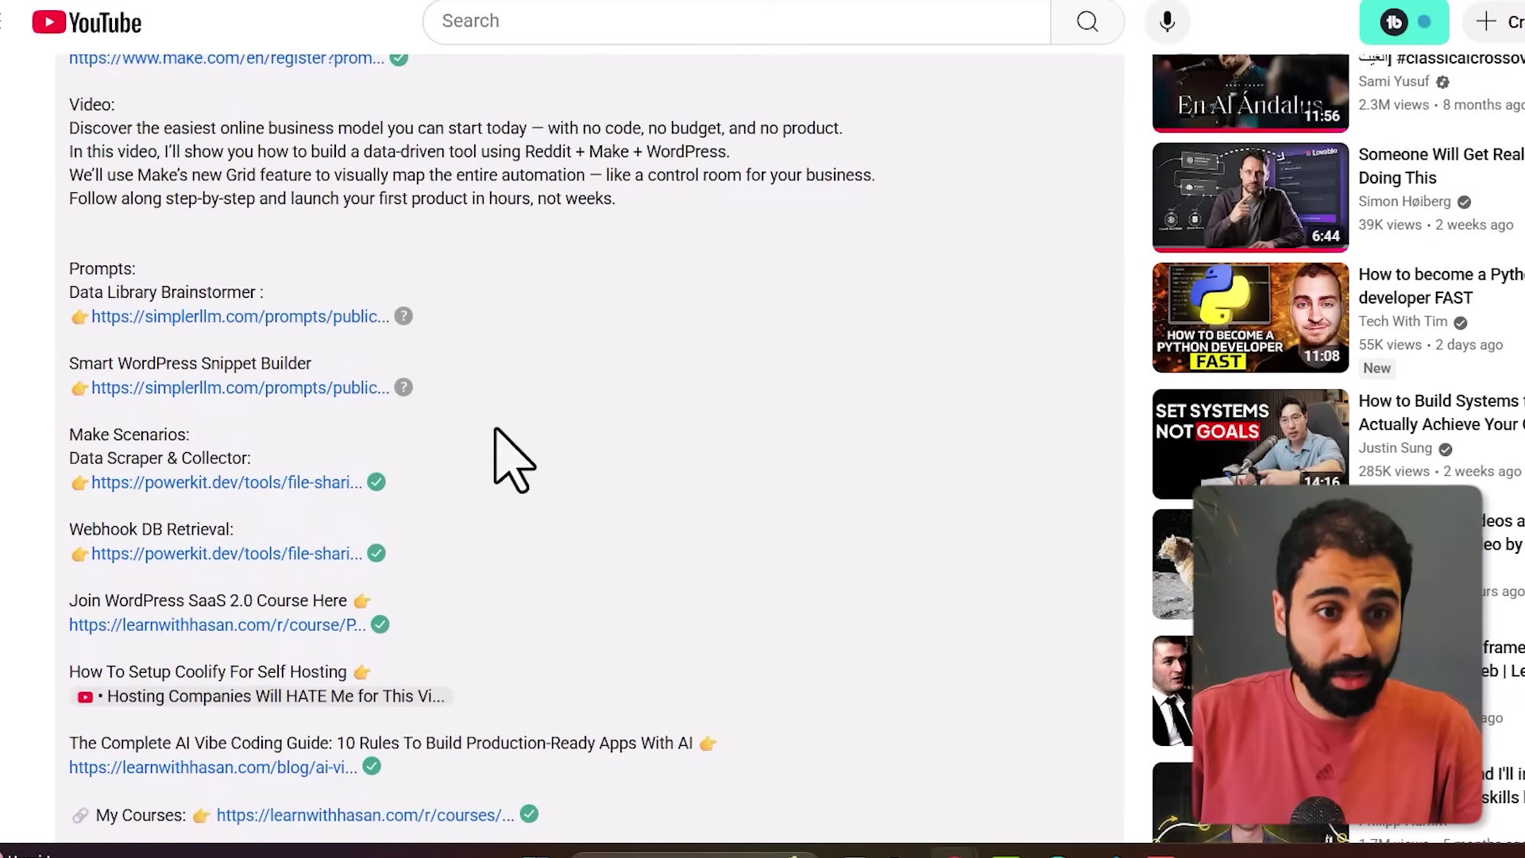
scroll(445, 436, down, 1)
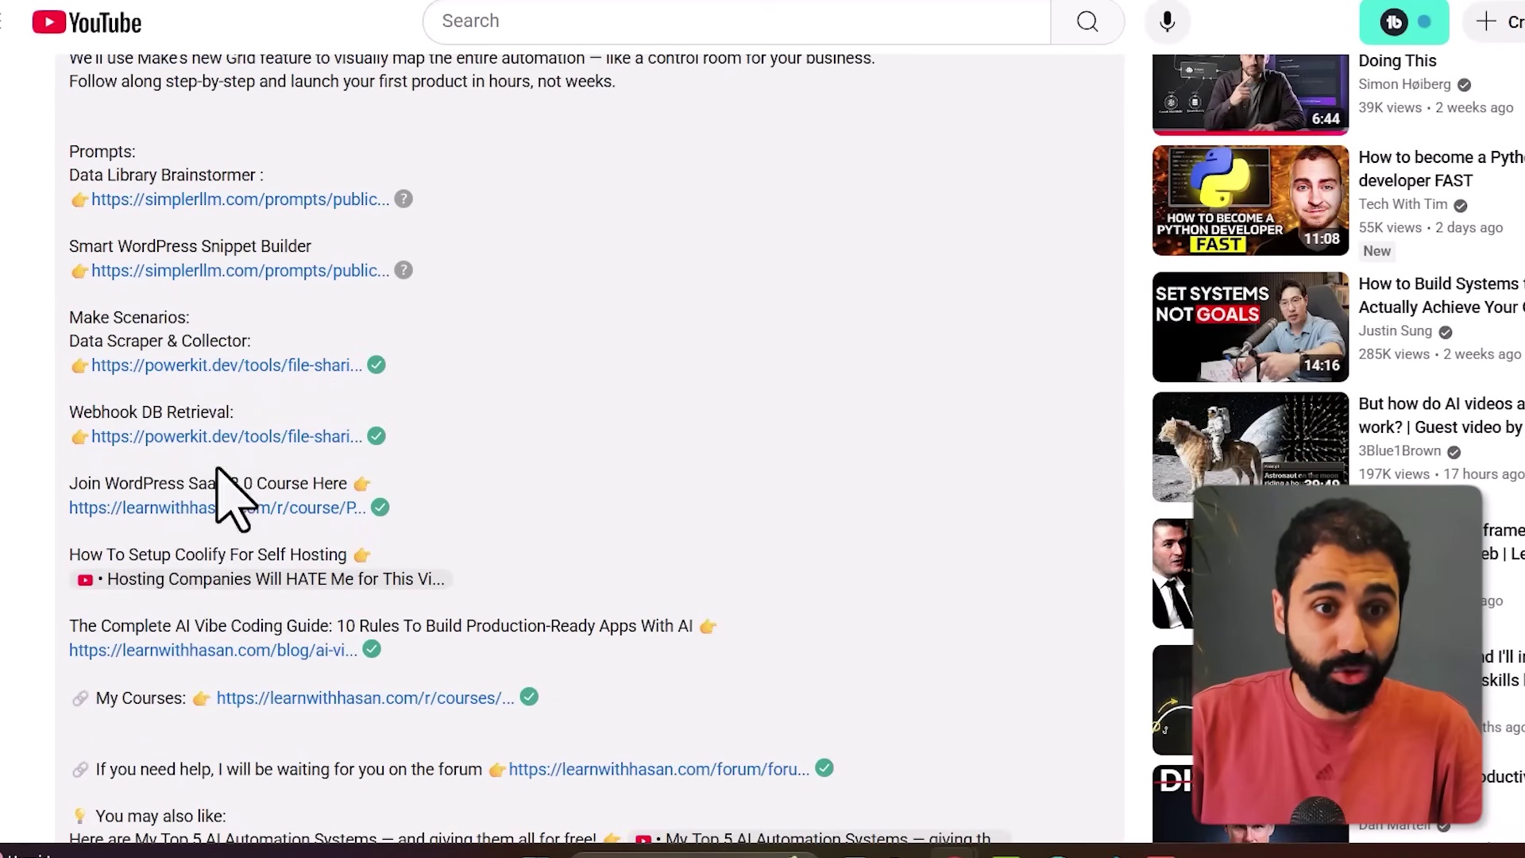
click(211, 510)
scroll(763, 476, down, 7)
scroll(763, 477, up, 7)
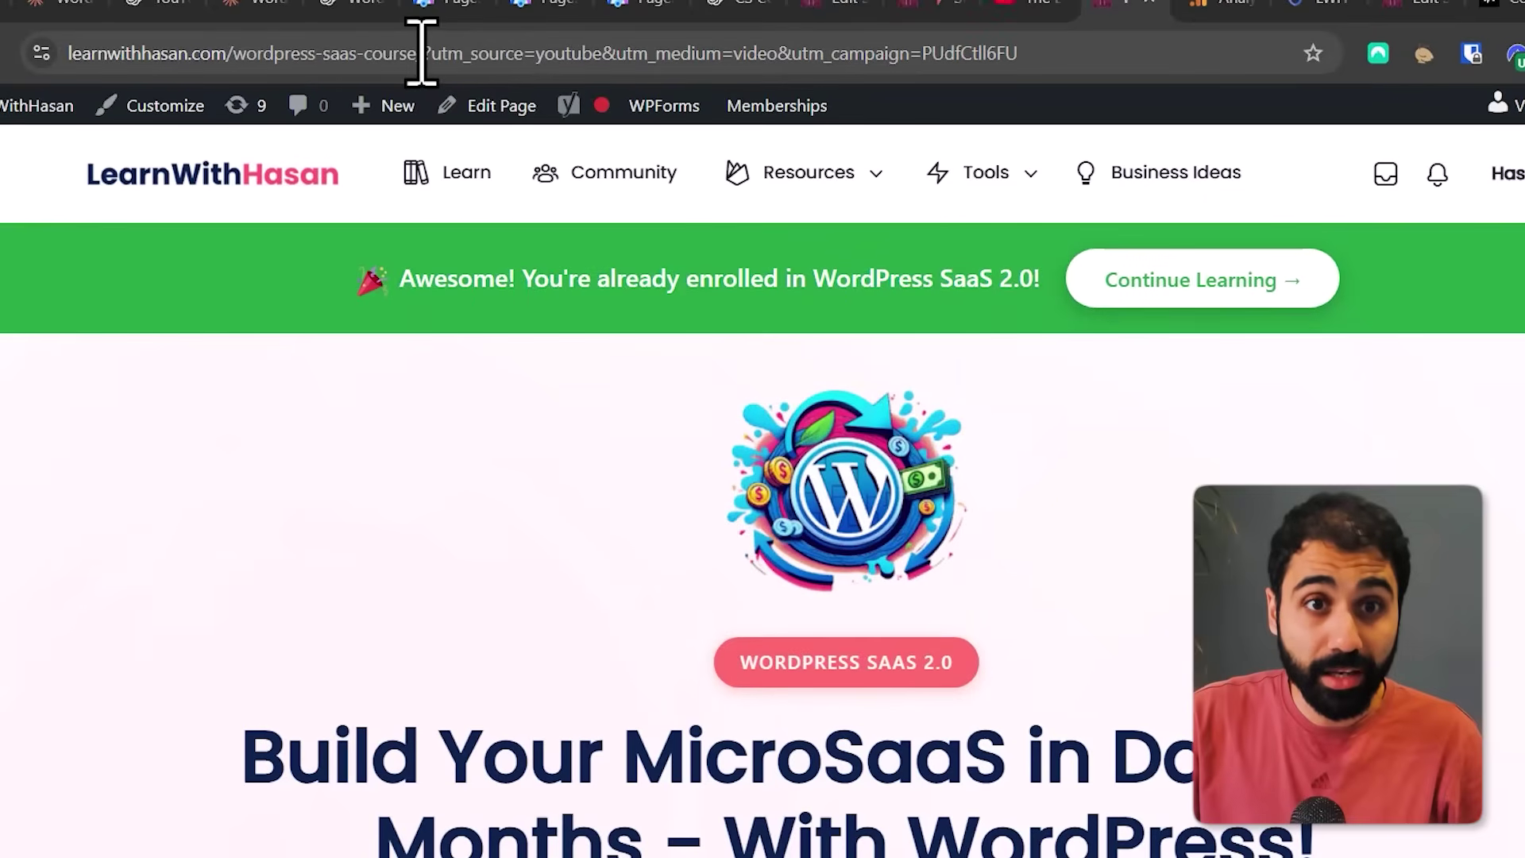
Step: Highlight the utm_source, utm_medium and campaign parameters in the course page URL
drag(420, 54, 1062, 48)
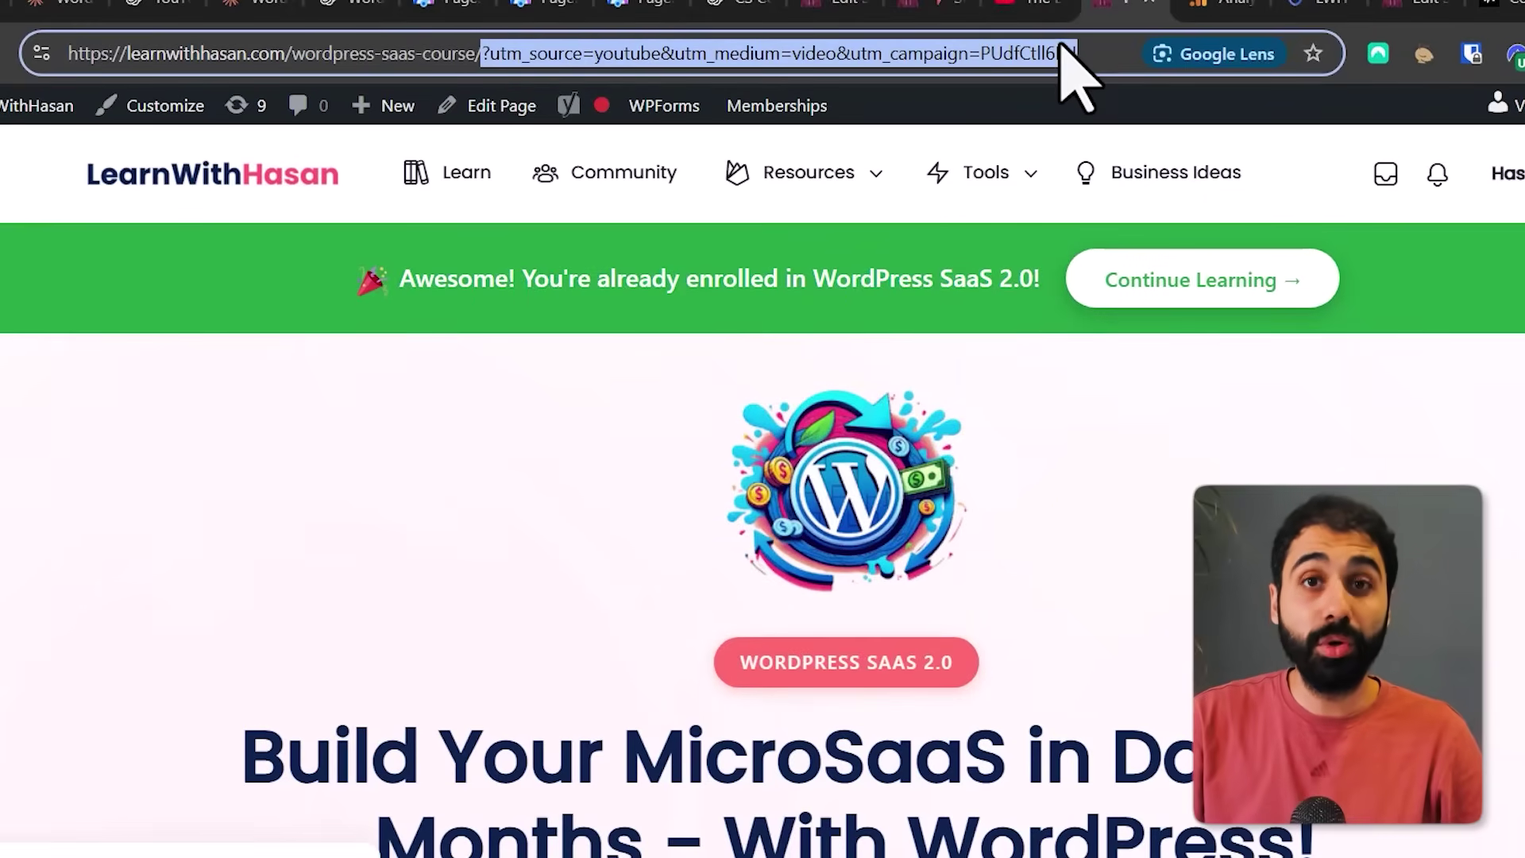
click(1023, 58)
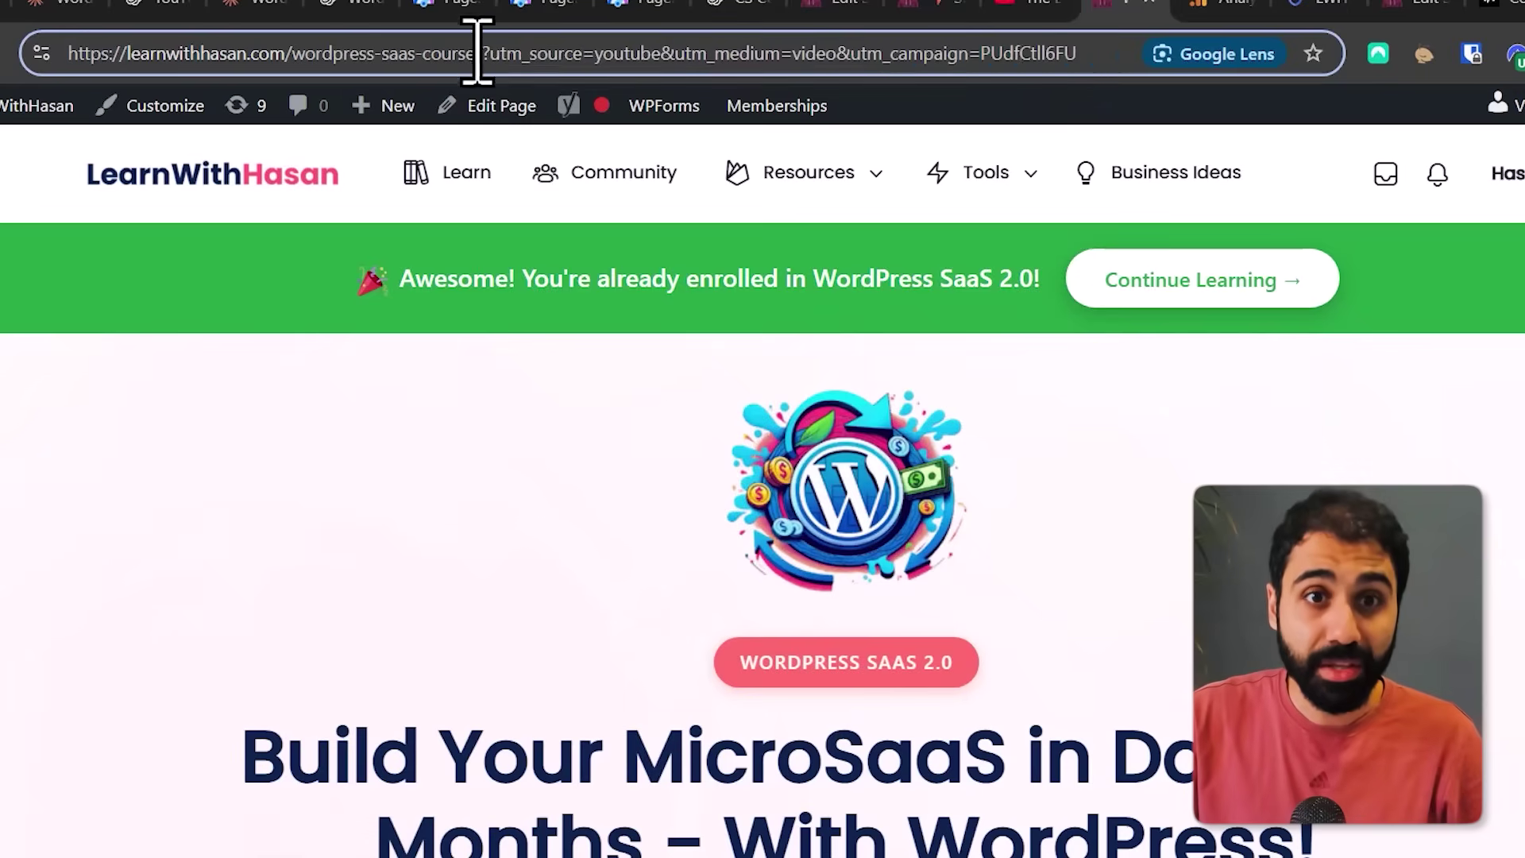
click(574, 53)
drag(682, 53, 758, 53)
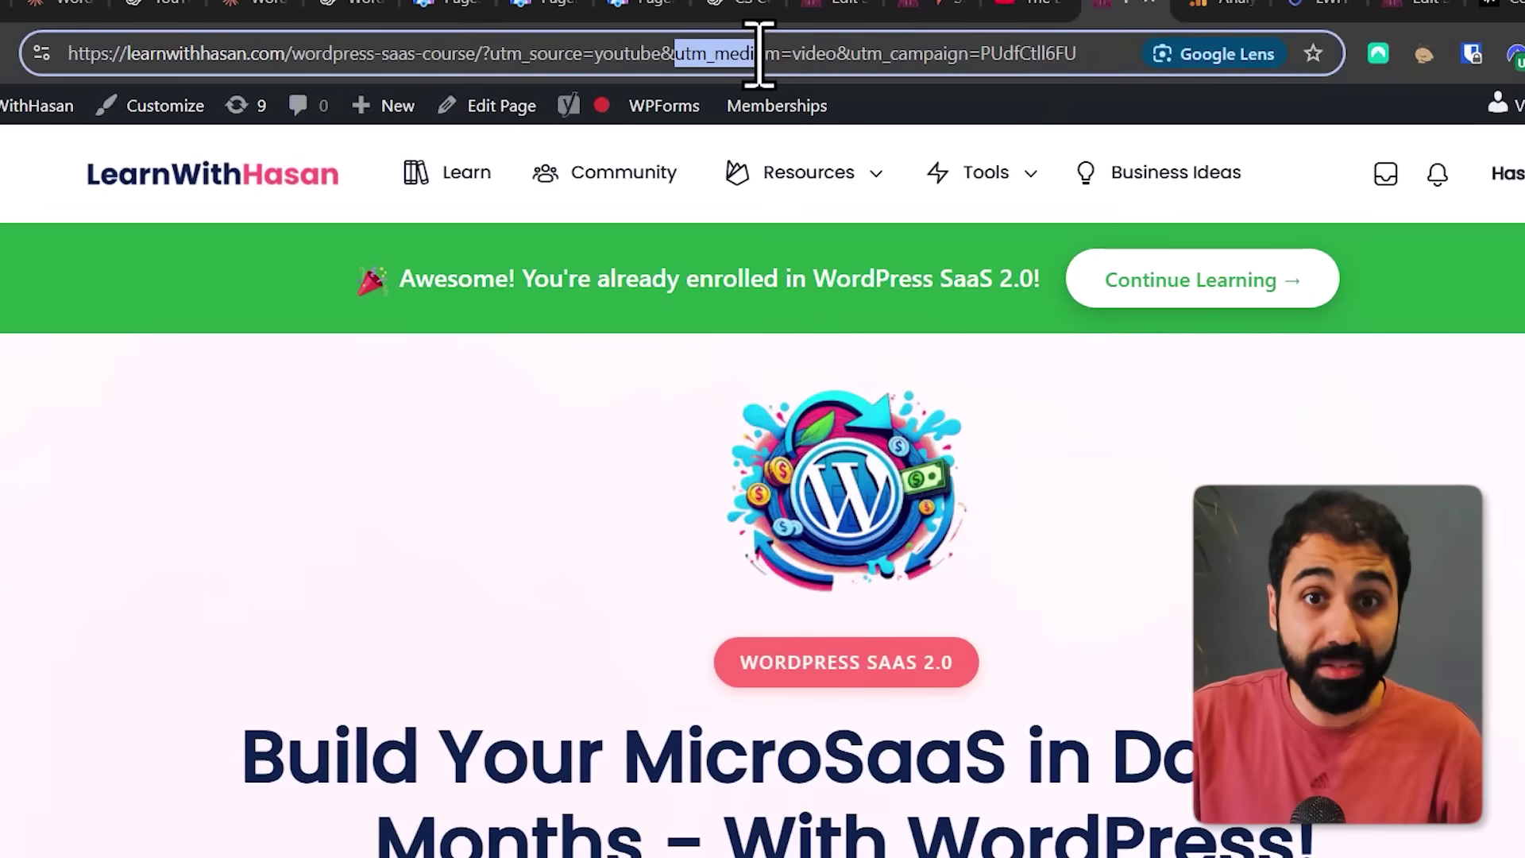
drag(858, 53, 920, 62)
click(926, 63)
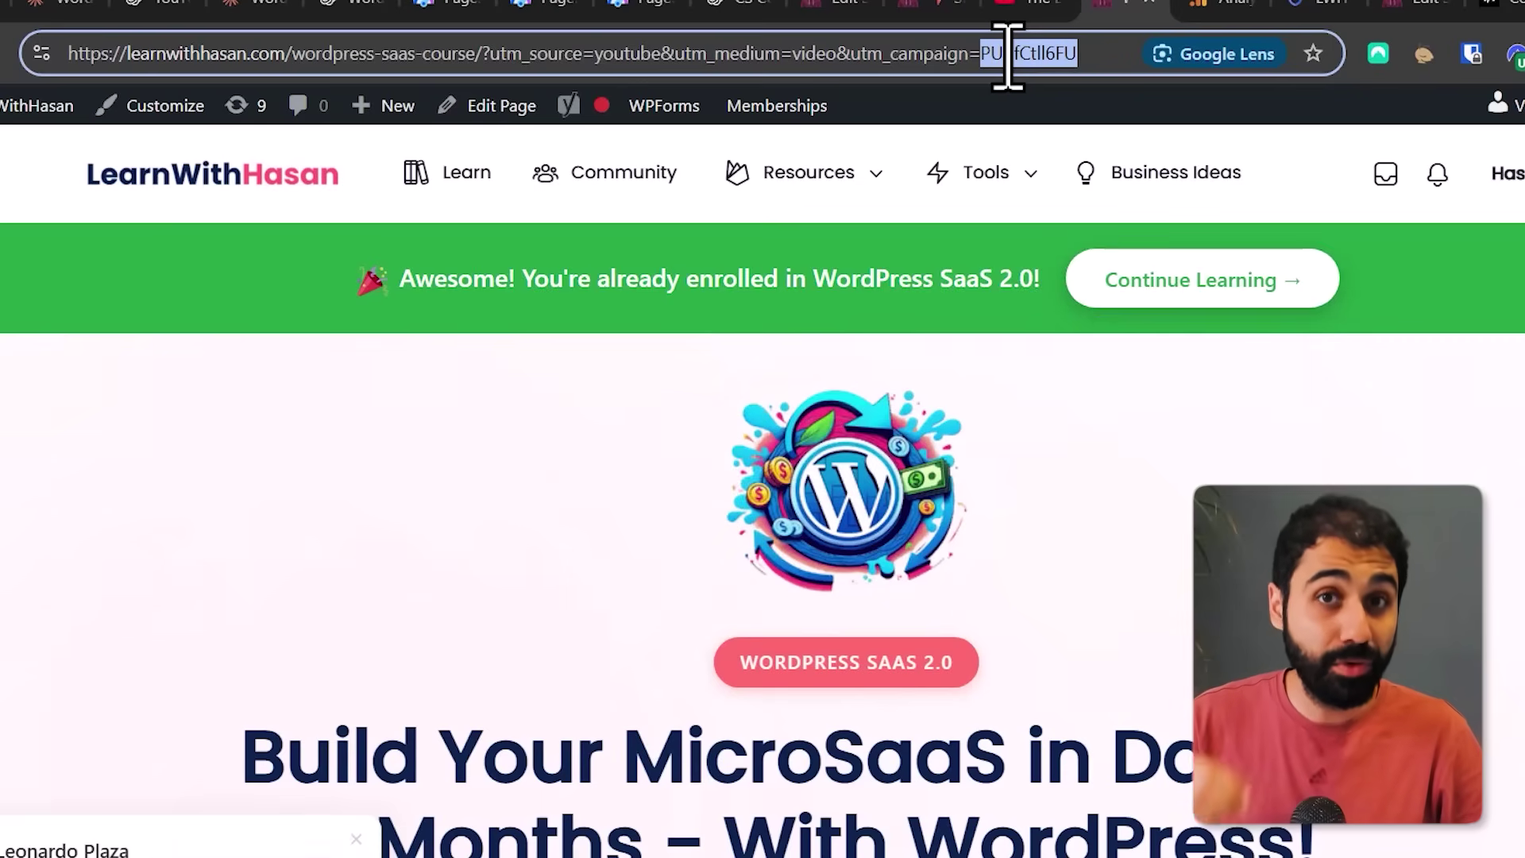
click(1186, 543)
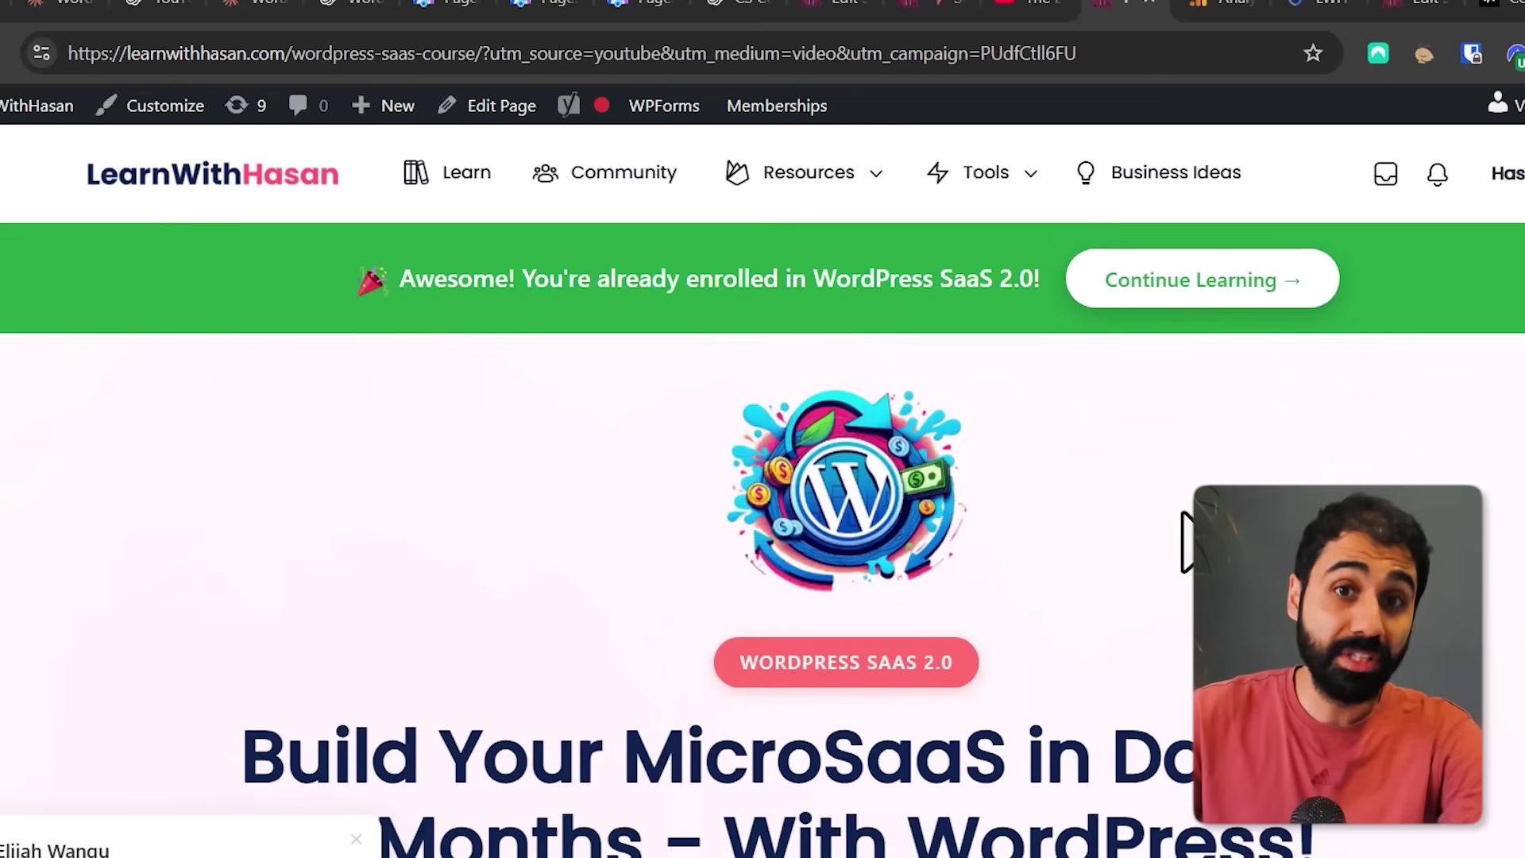
drag(1184, 55, 14, 98)
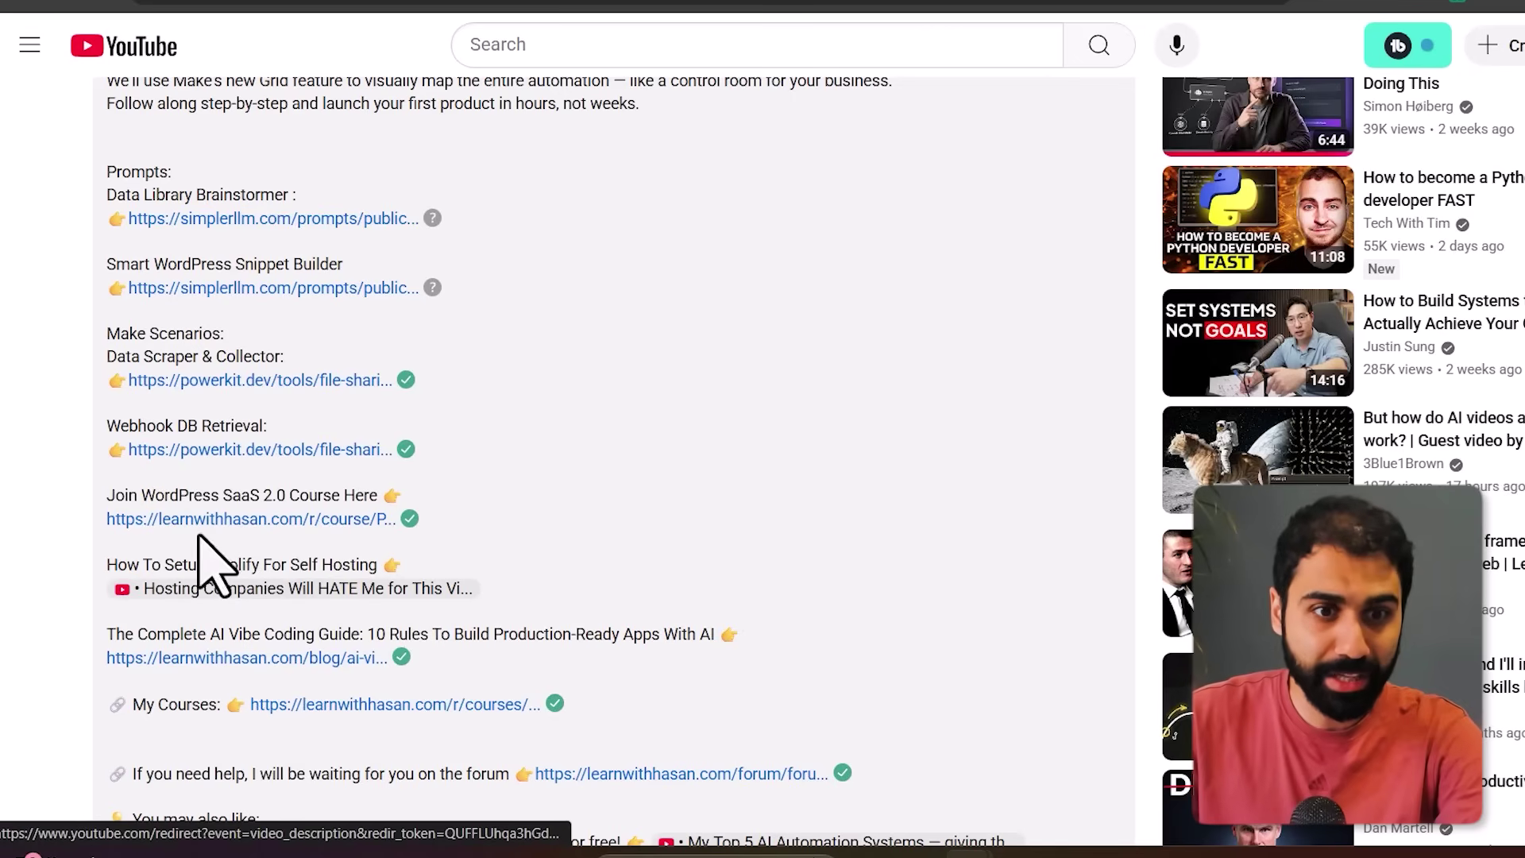
Step: Open the Courses - YouTube short link for editing in Pretty Links
click(322, 526)
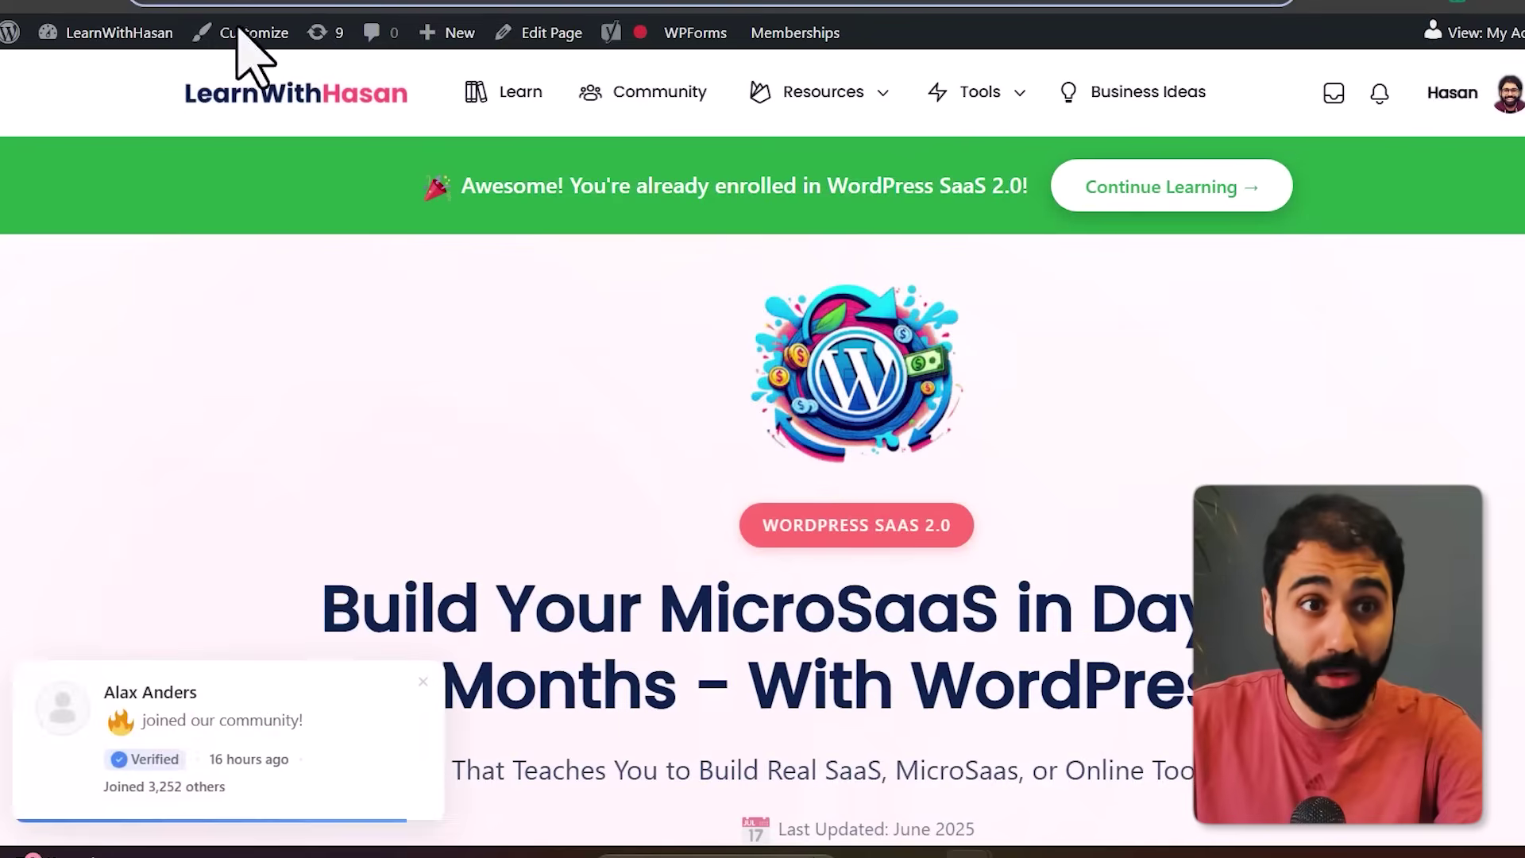
mouse_move(47, 36)
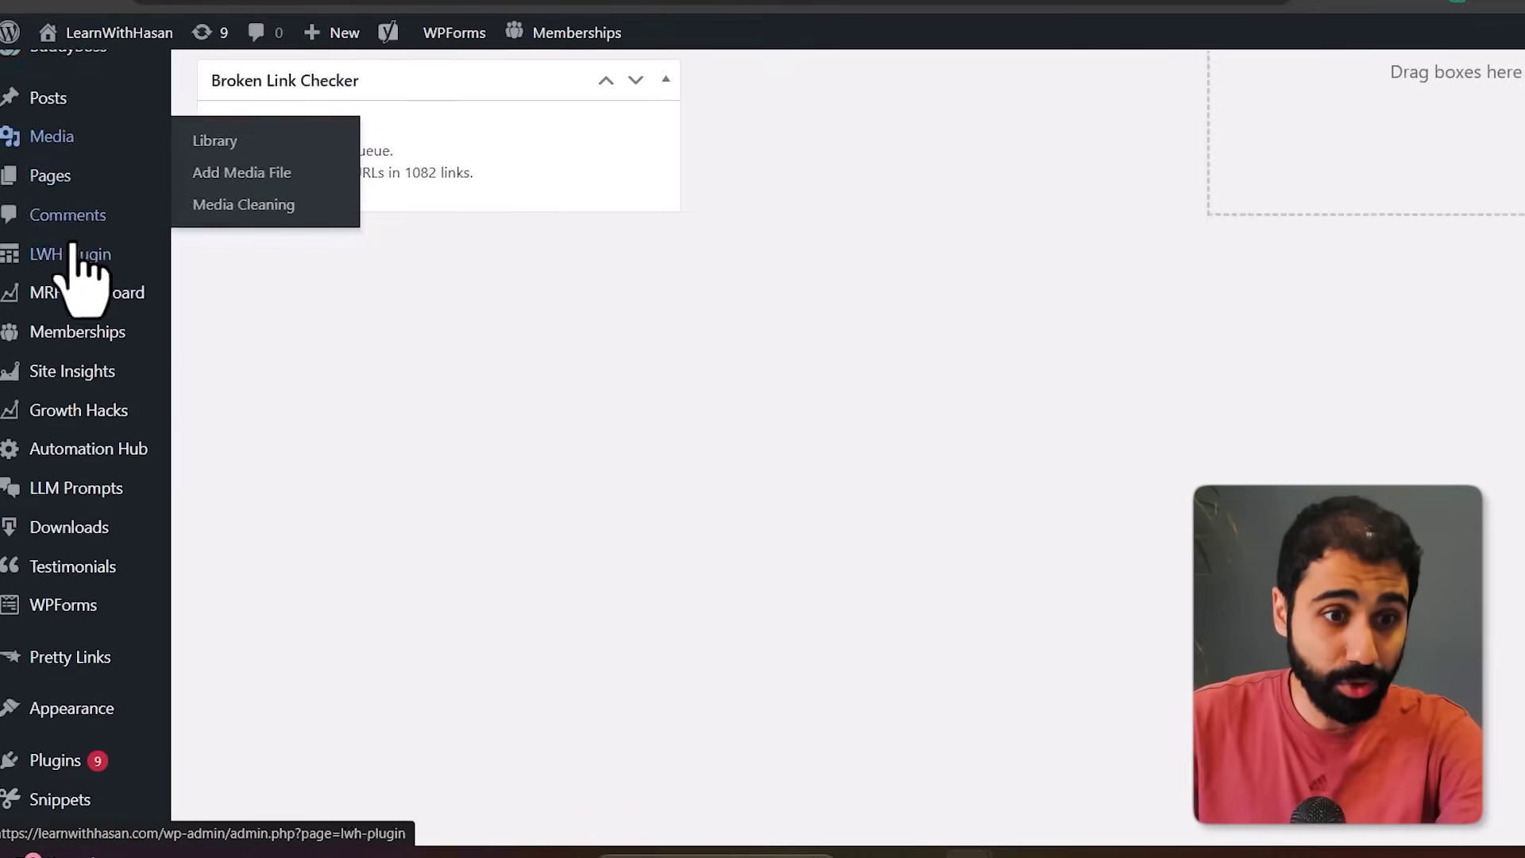
click(91, 516)
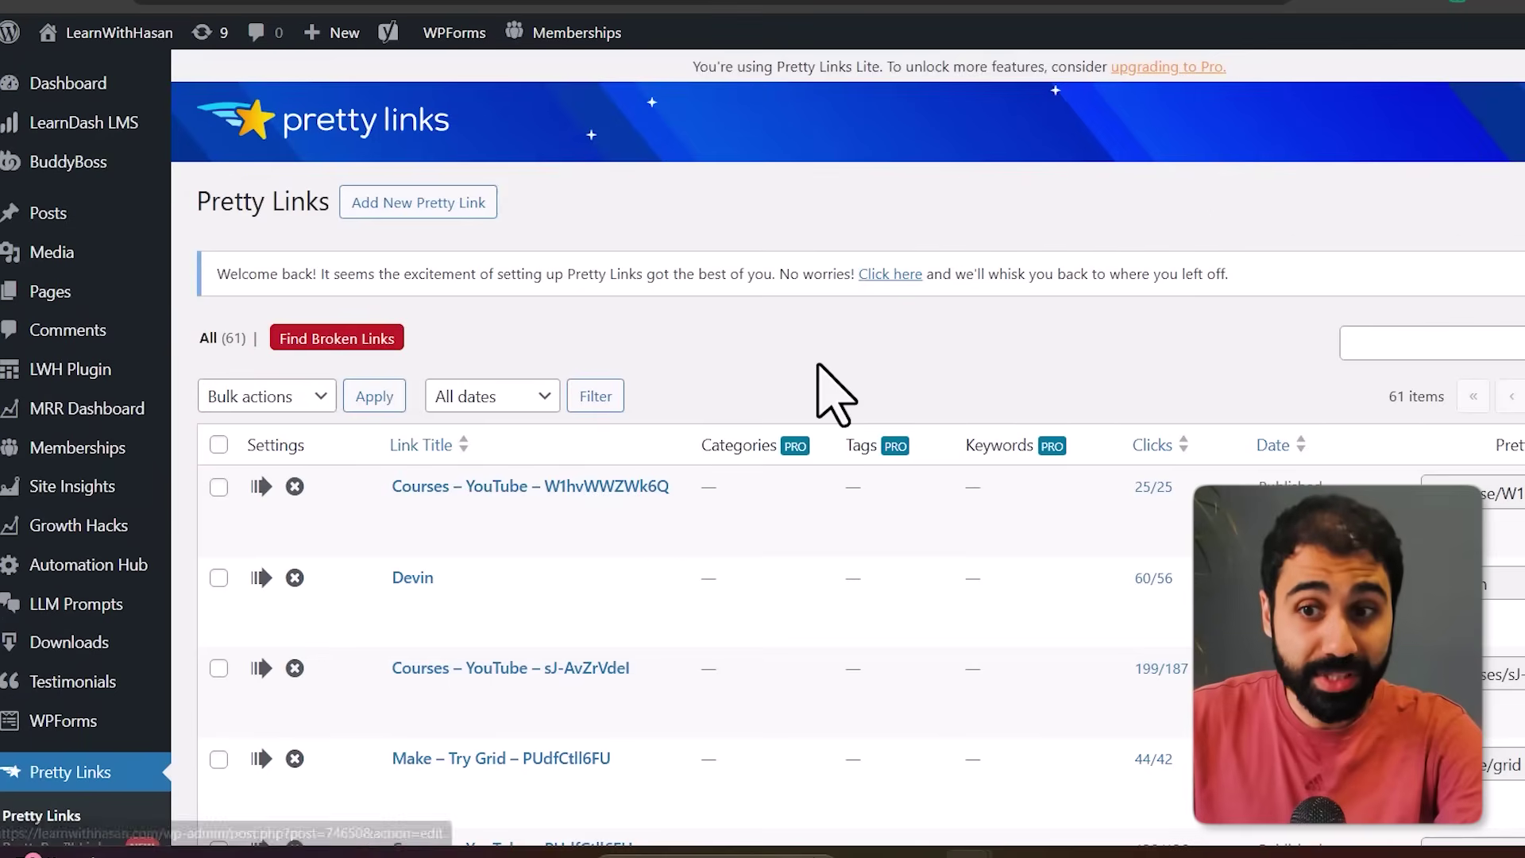
click(404, 516)
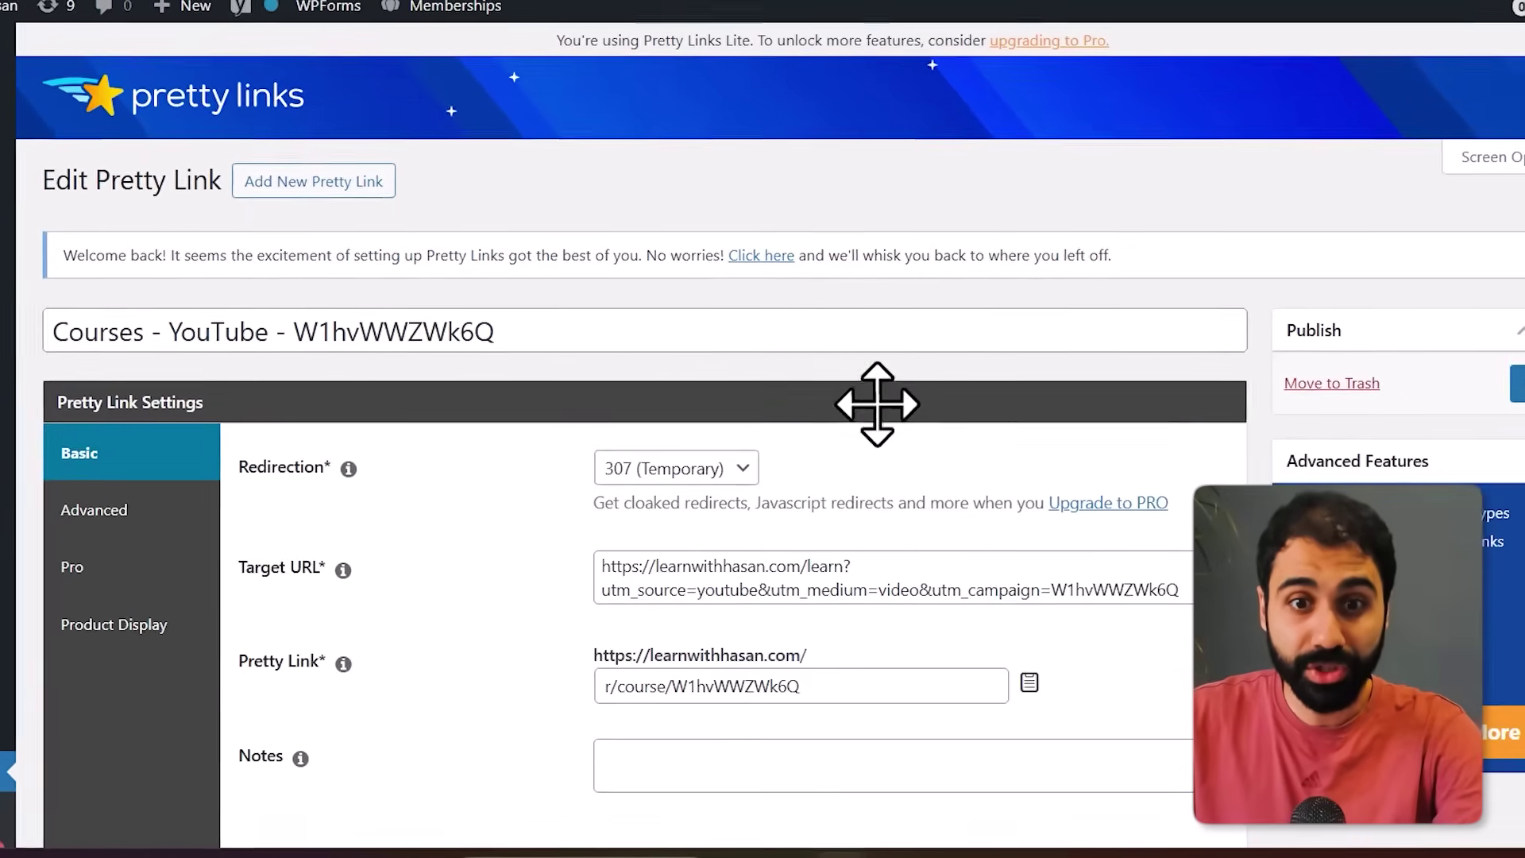
Step: Highlight the UTM-tagged Target URL and the short link's path
scroll(877, 404, down, 2)
drag(827, 580, 520, 549)
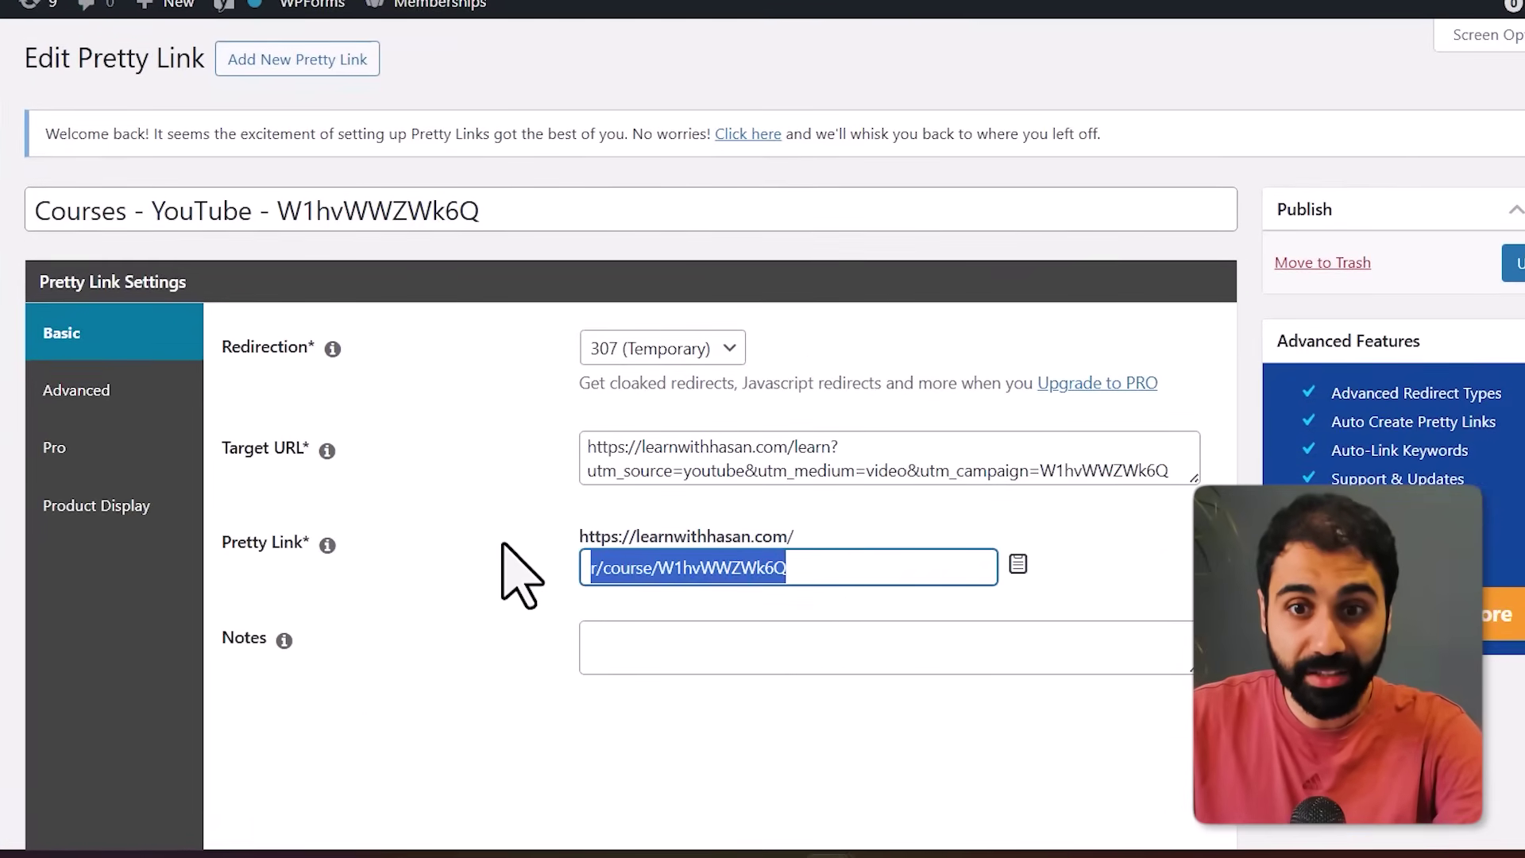
drag(1185, 469, 566, 430)
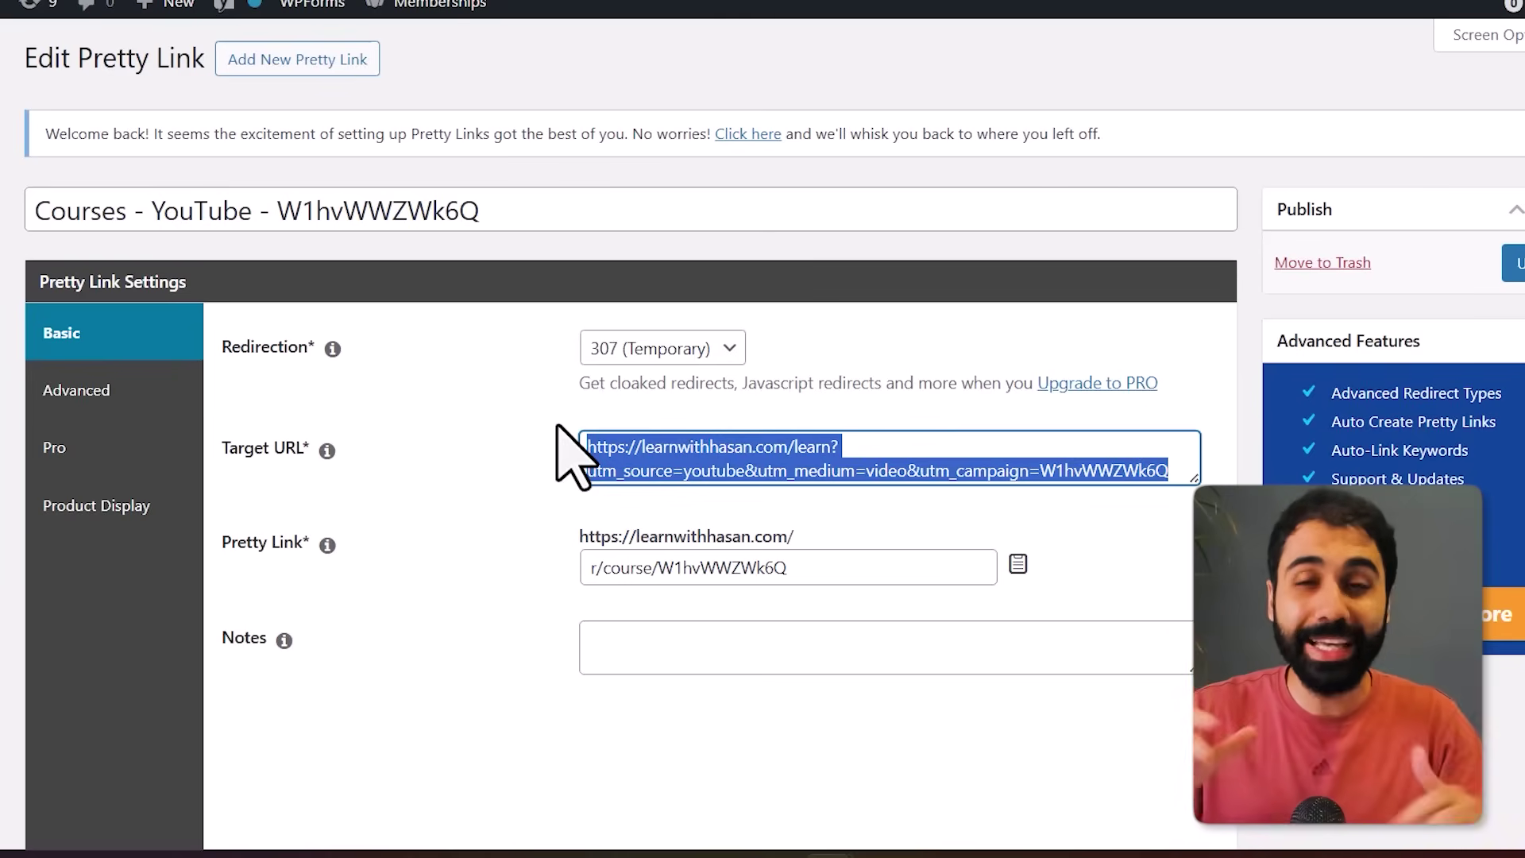
click(936, 454)
drag(1009, 470, 561, 438)
click(688, 445)
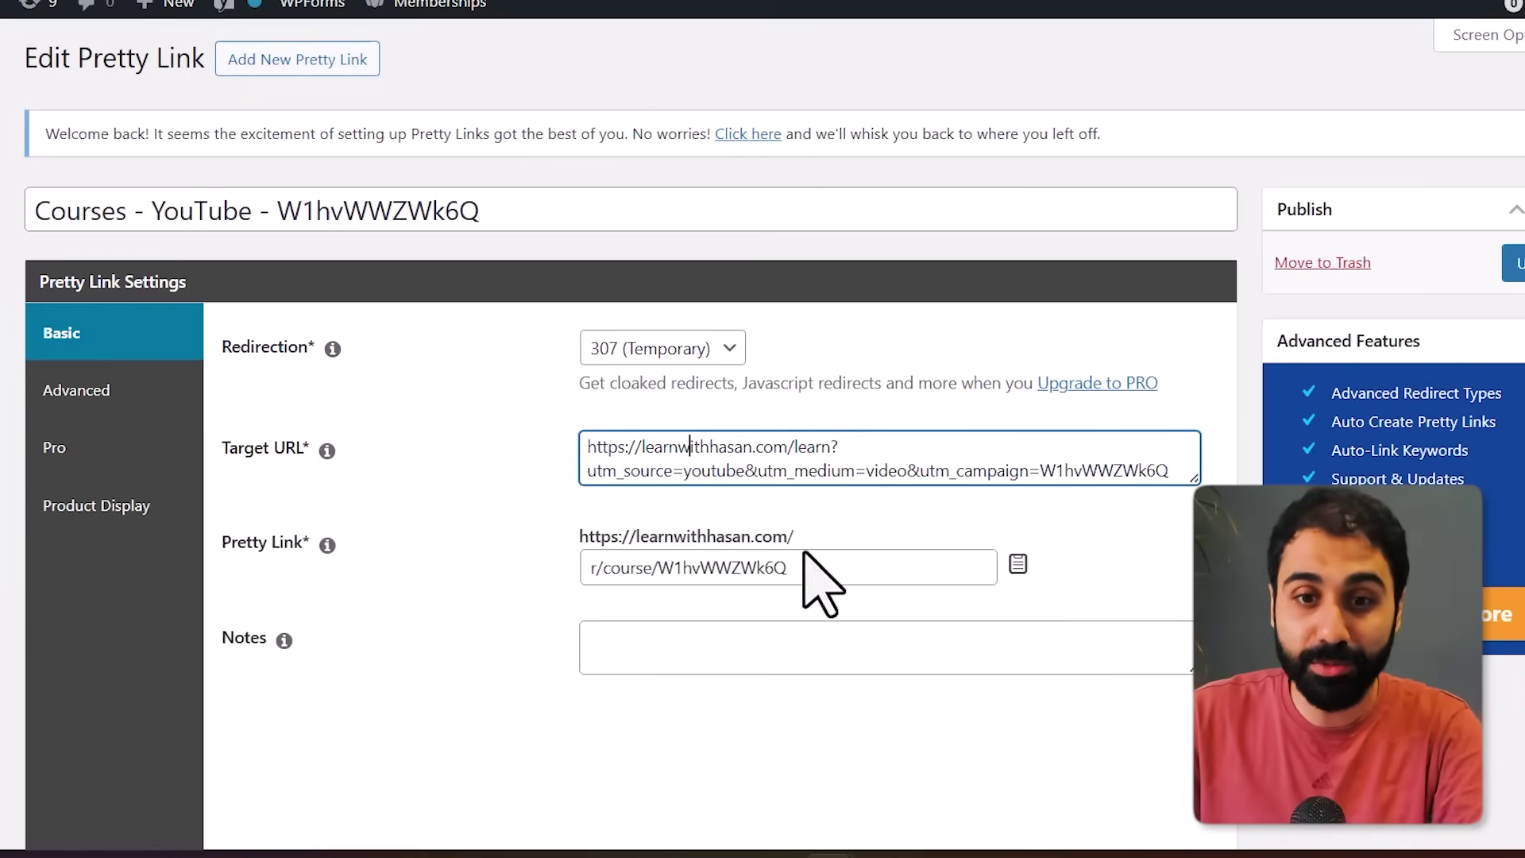
drag(820, 566, 561, 578)
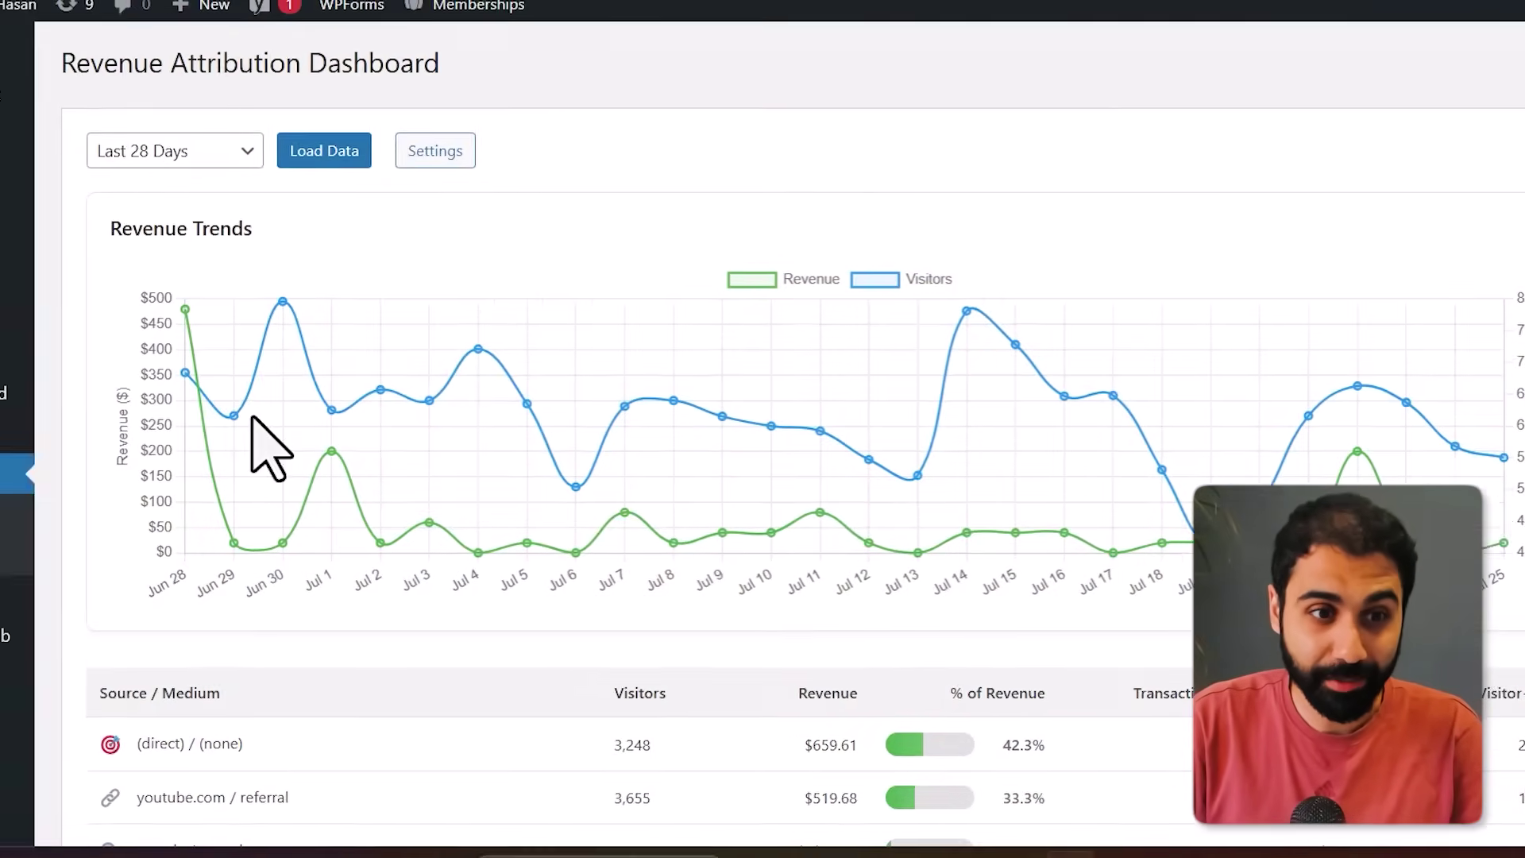
Step: Switch off the GA Analytics Feature snippet in the Snippets list
scroll(230, 440, down, 5)
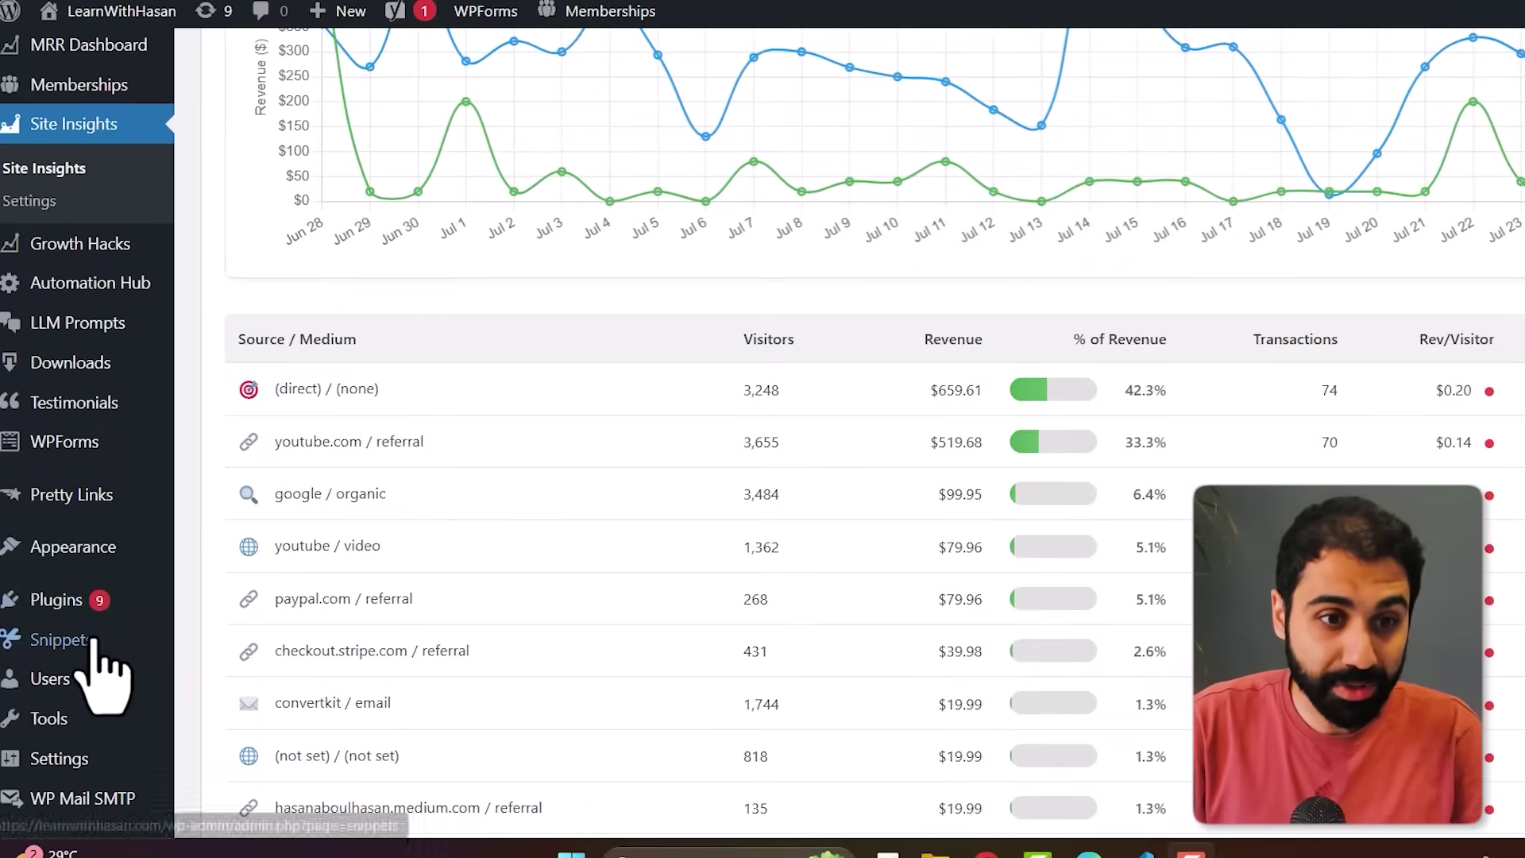
click(87, 640)
scroll(715, 437, down, 10)
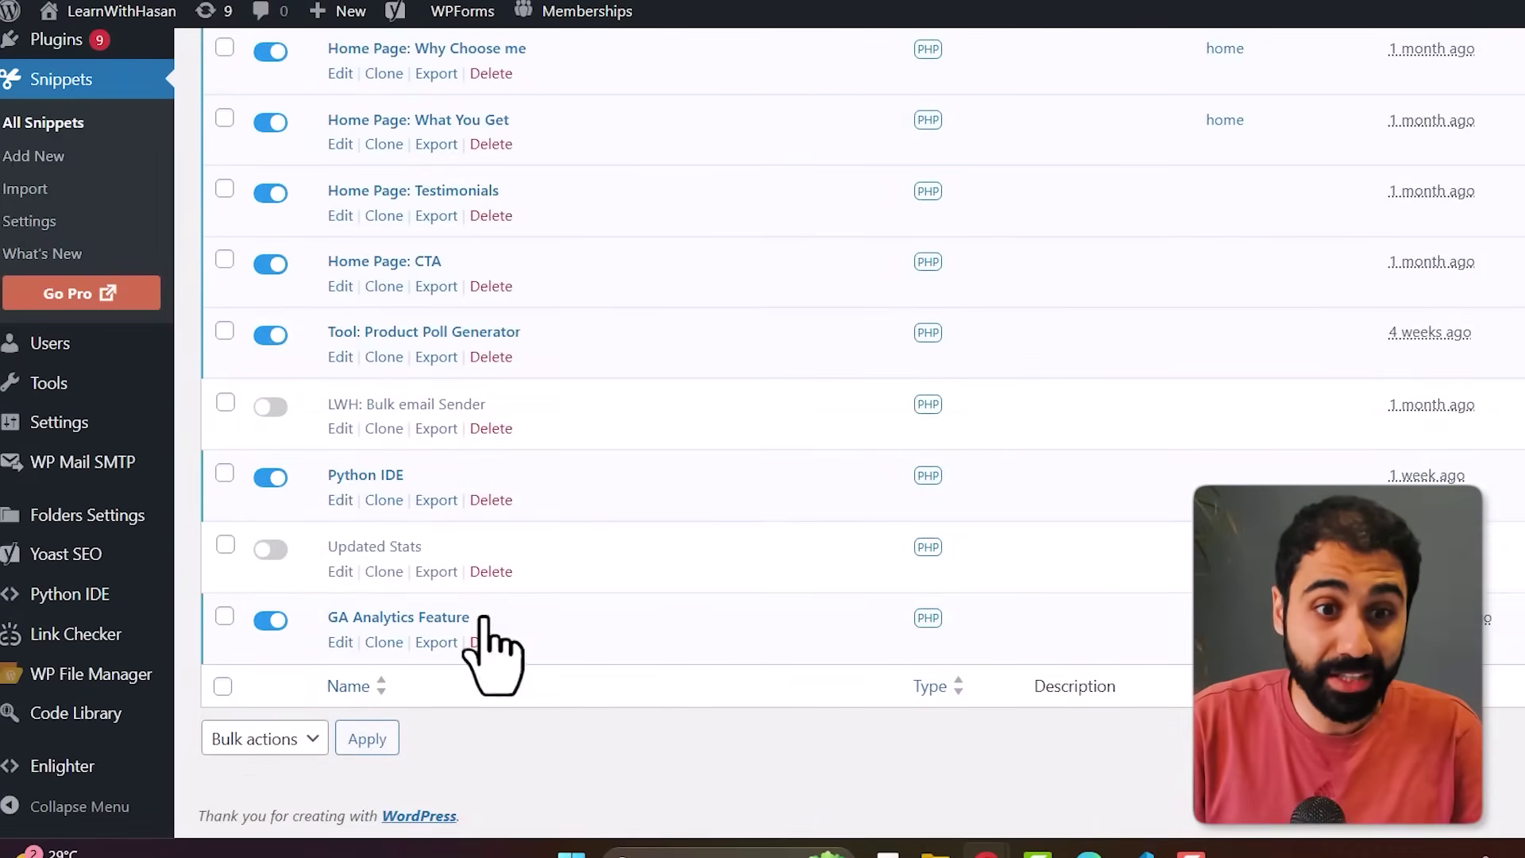
click(270, 621)
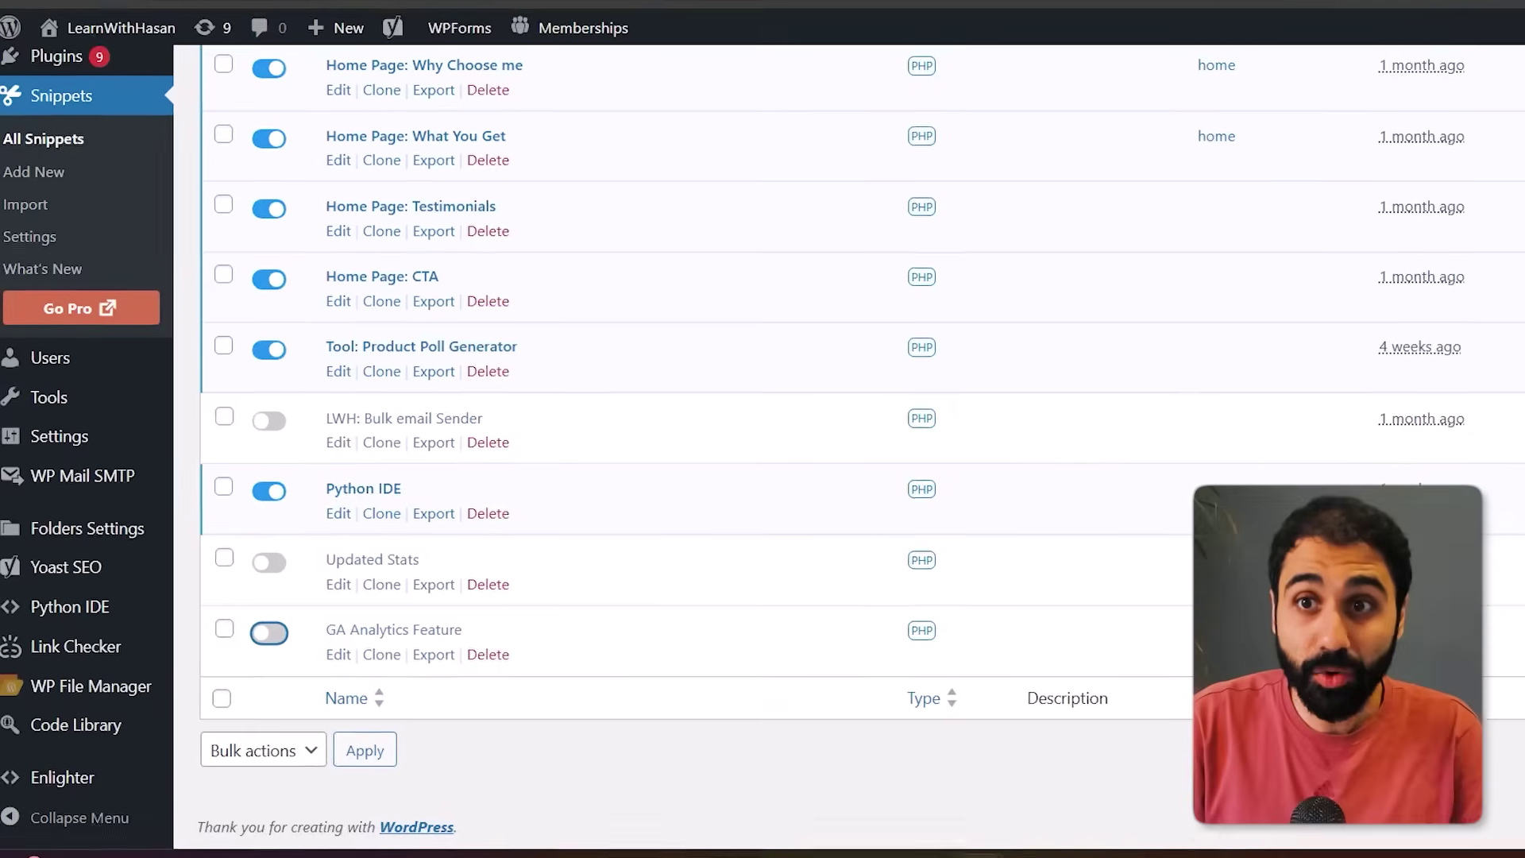
click(1406, 17)
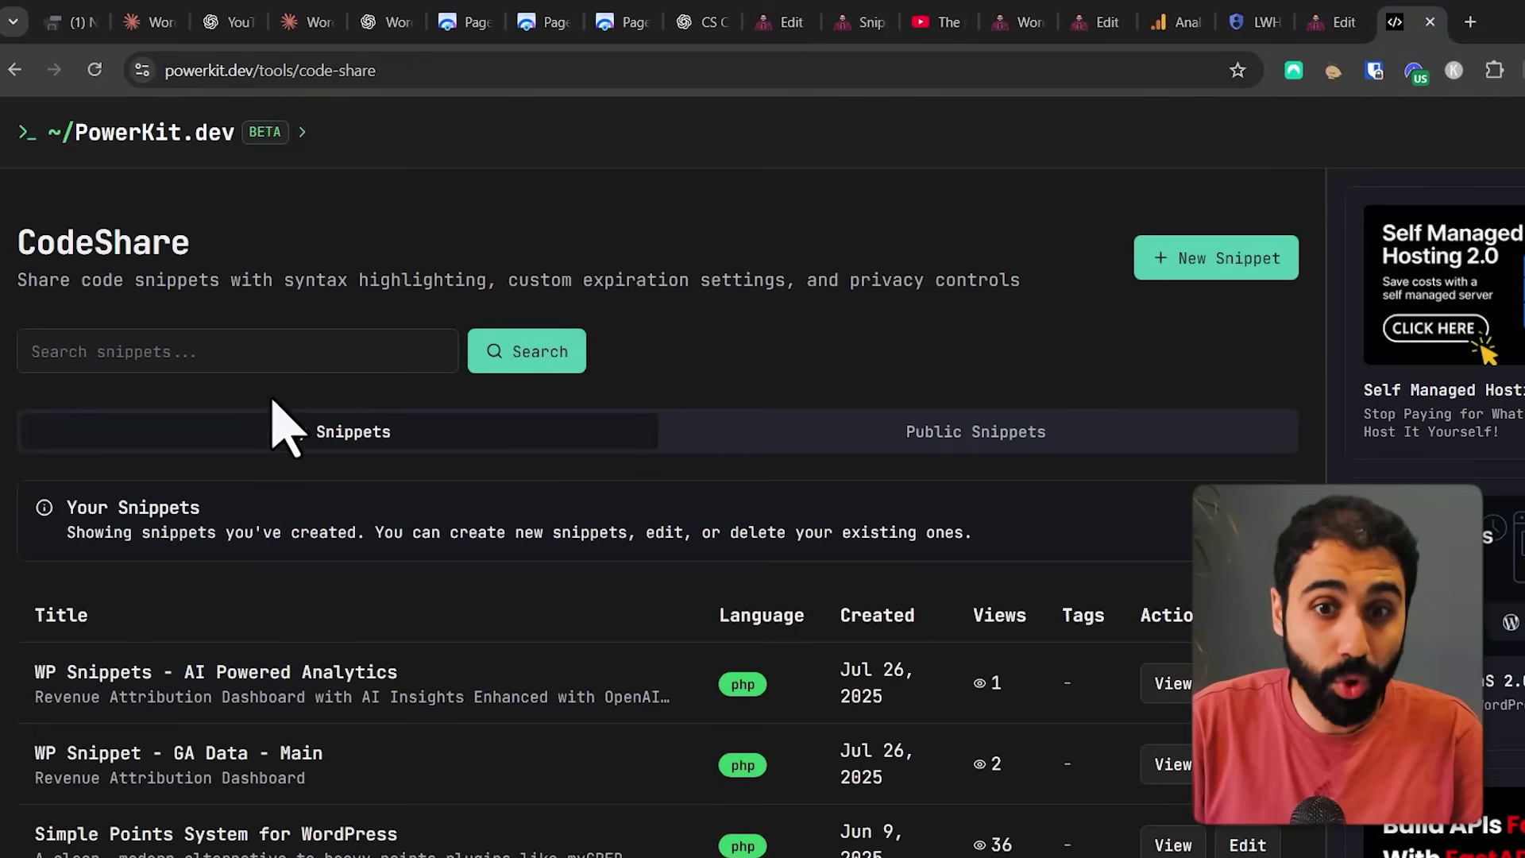
Step: Copy the code of the 'WP Snippets - AI Powered Analytics' snippet from CodeShare
scroll(266, 508, down, 3)
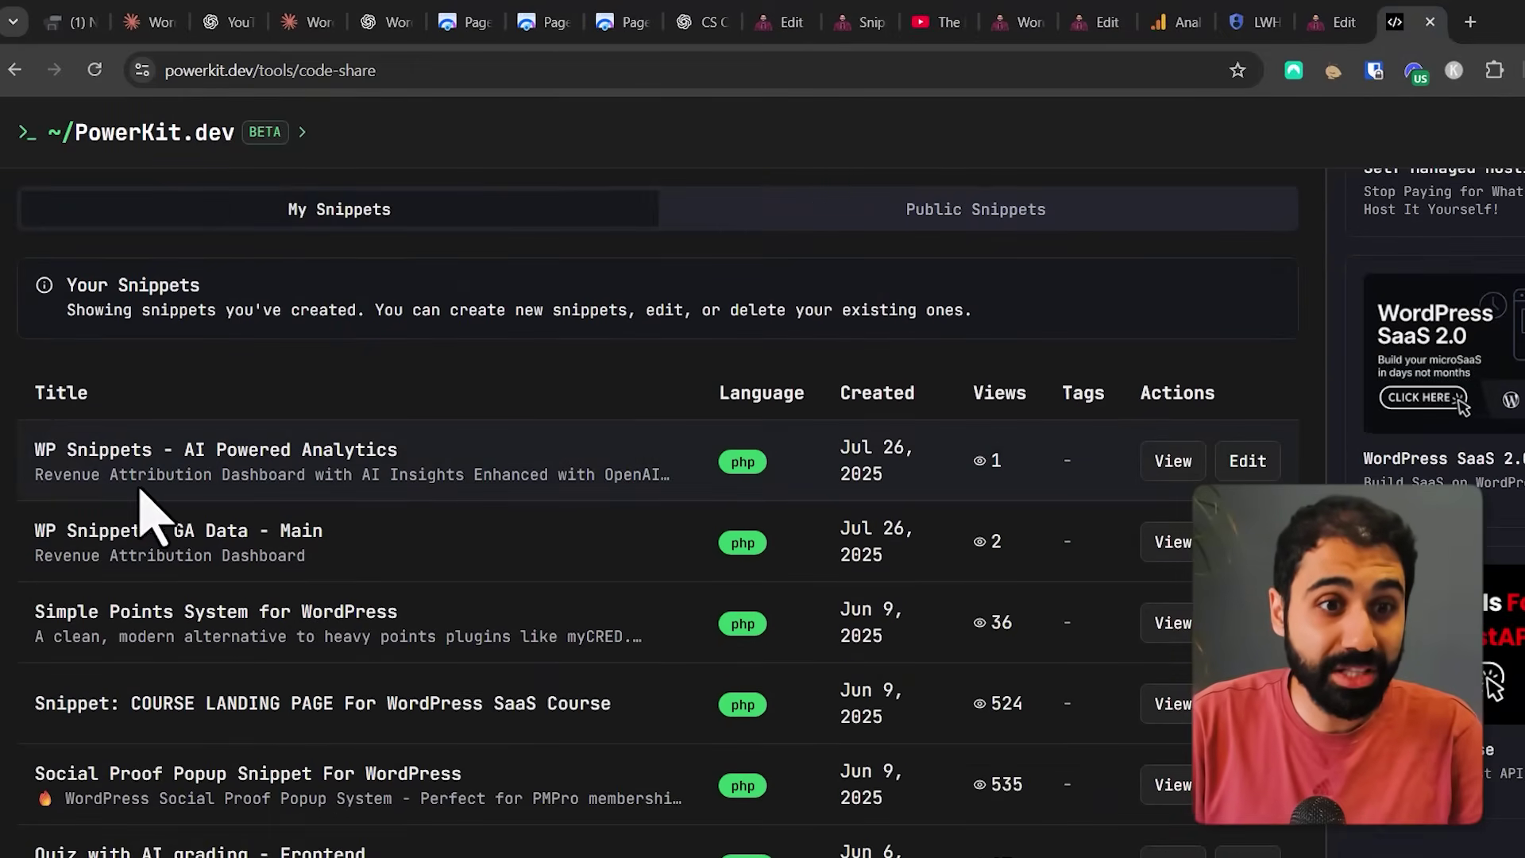
drag(42, 451, 369, 442)
click(752, 444)
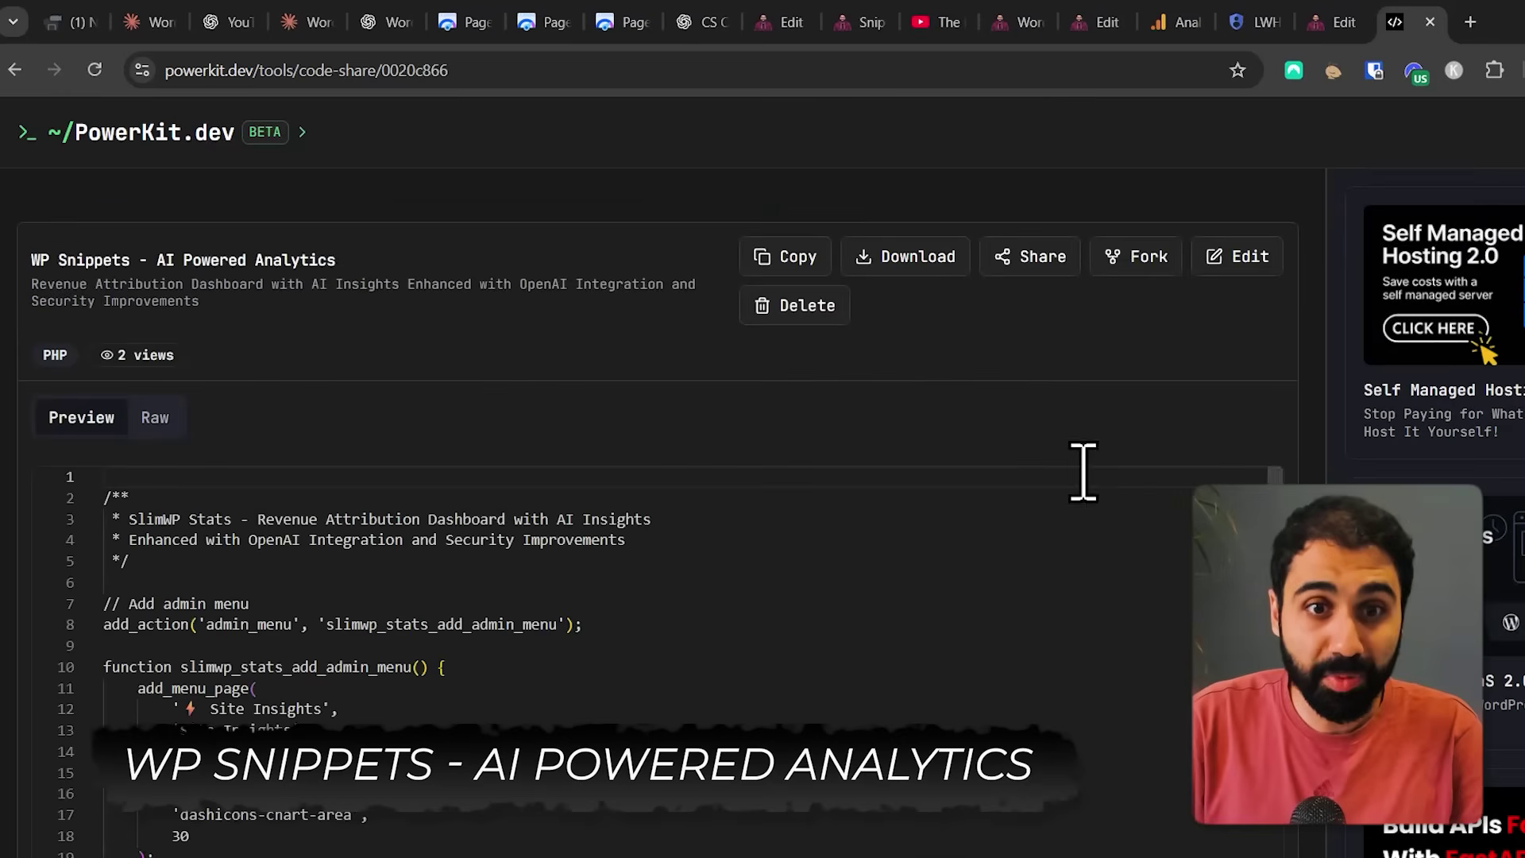
click(801, 262)
click(1335, 23)
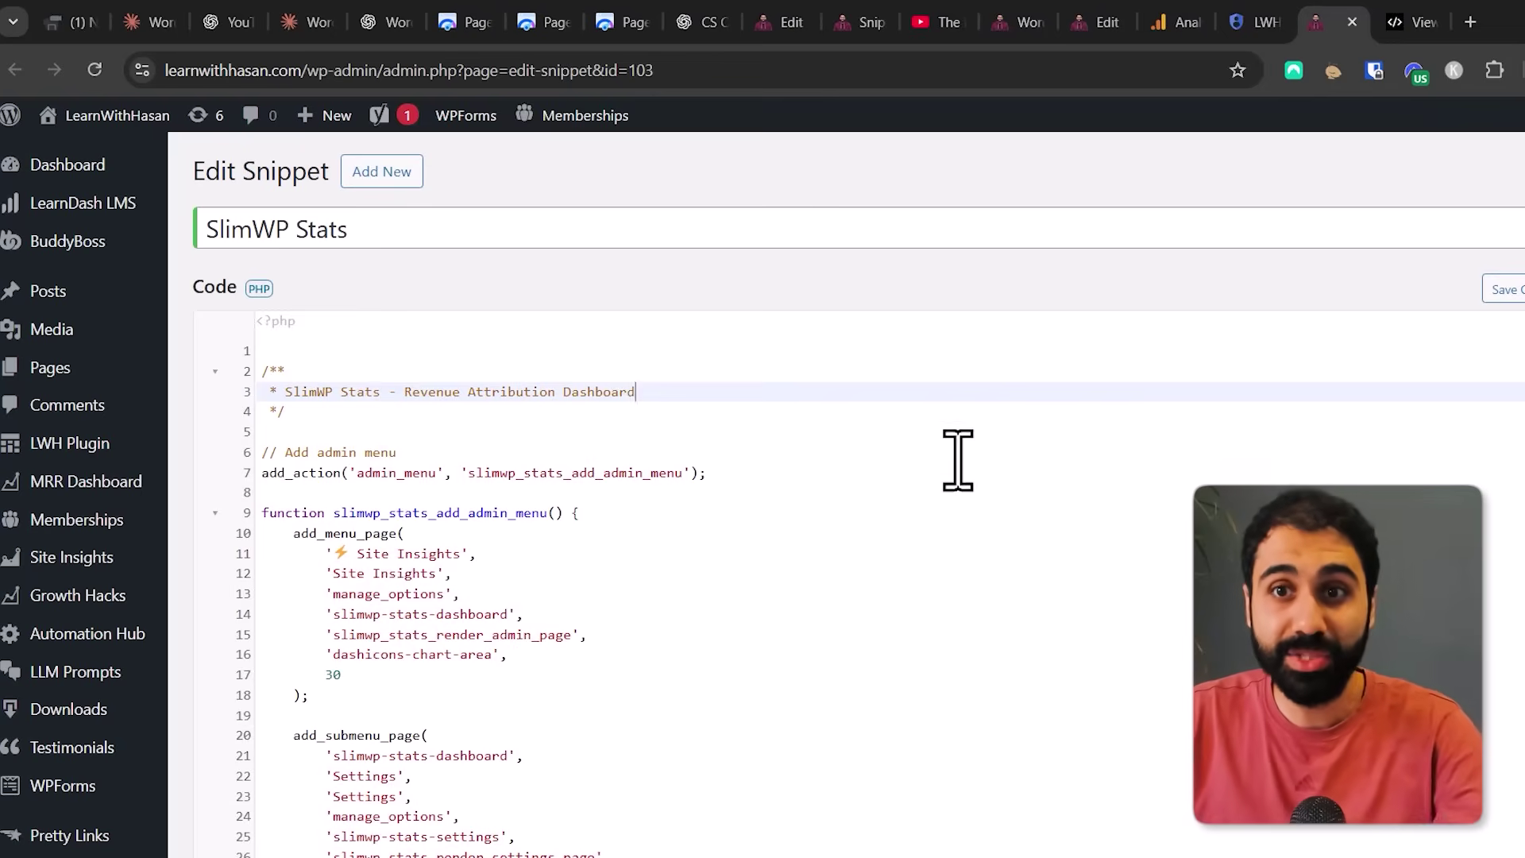
Step: Add a new snippet titled 'GA Analytics - AI Powered' and paste the copied analytics code into it
click(870, 22)
click(338, 171)
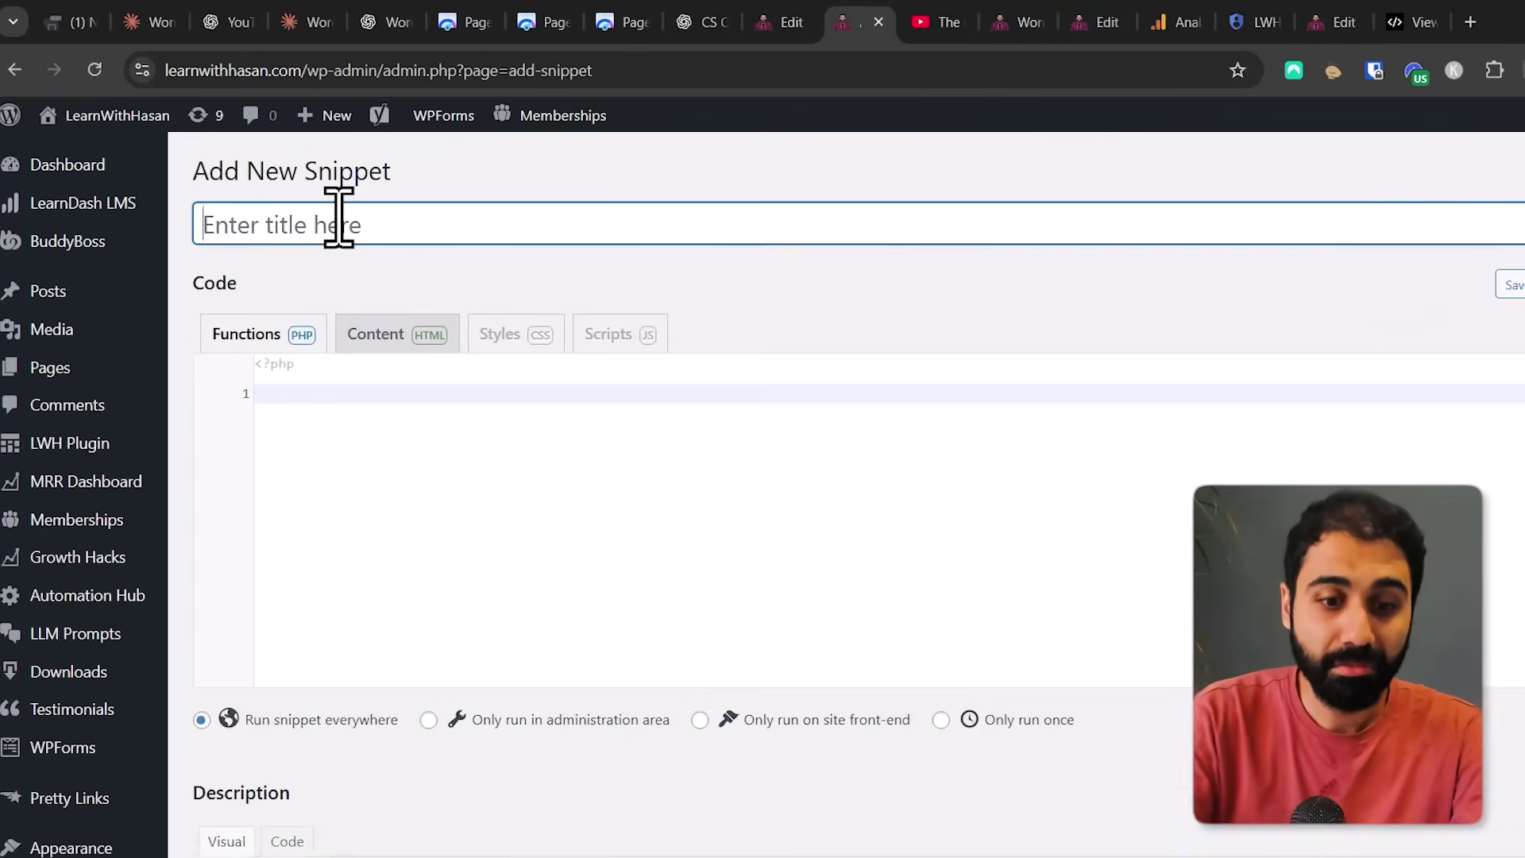
text(GA)
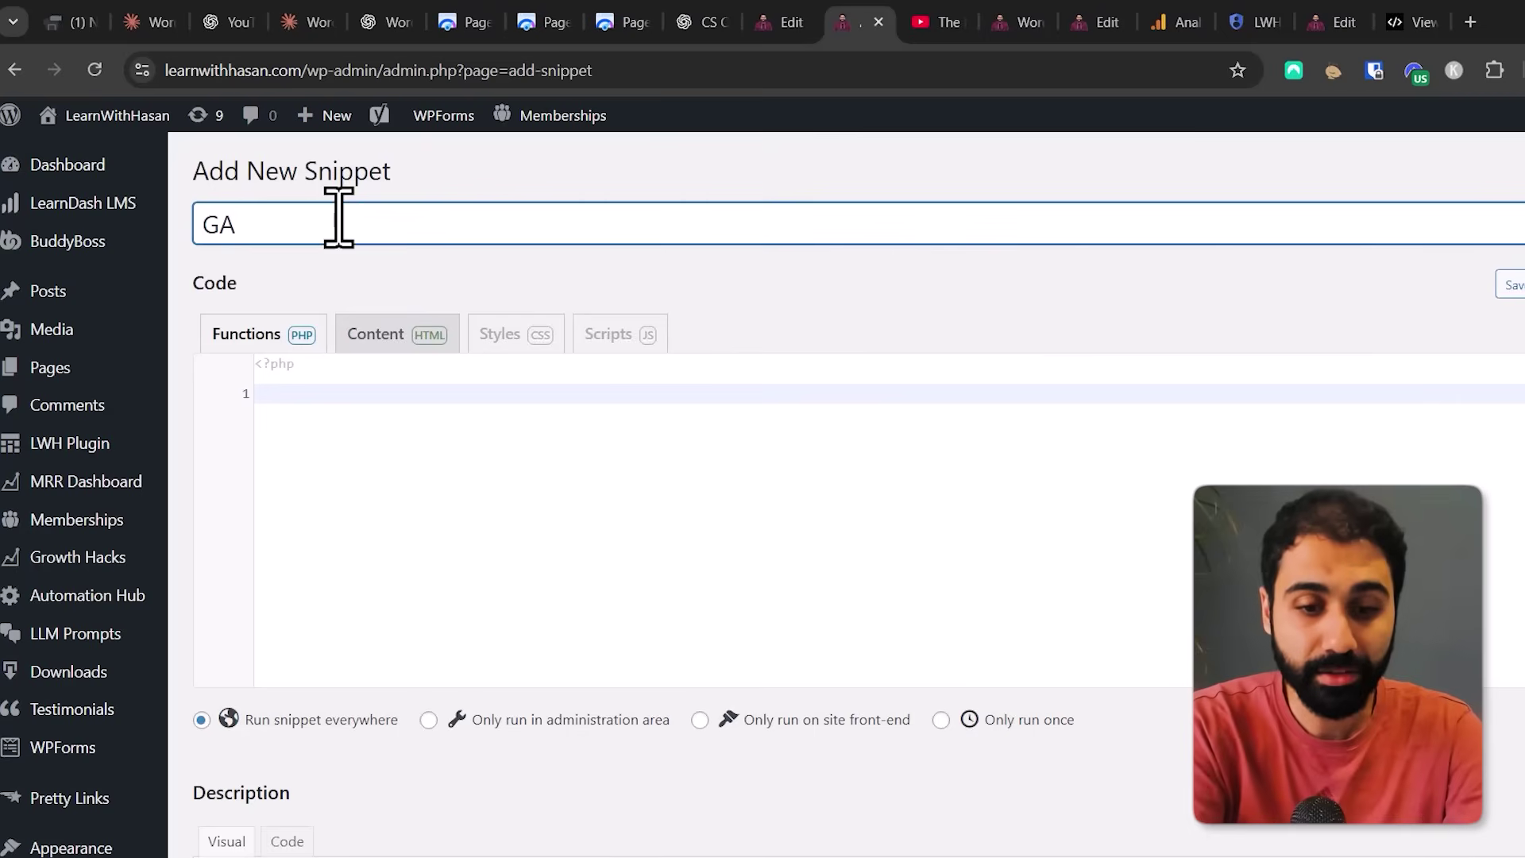
text( Analytics - AI Powered)
click(628, 525)
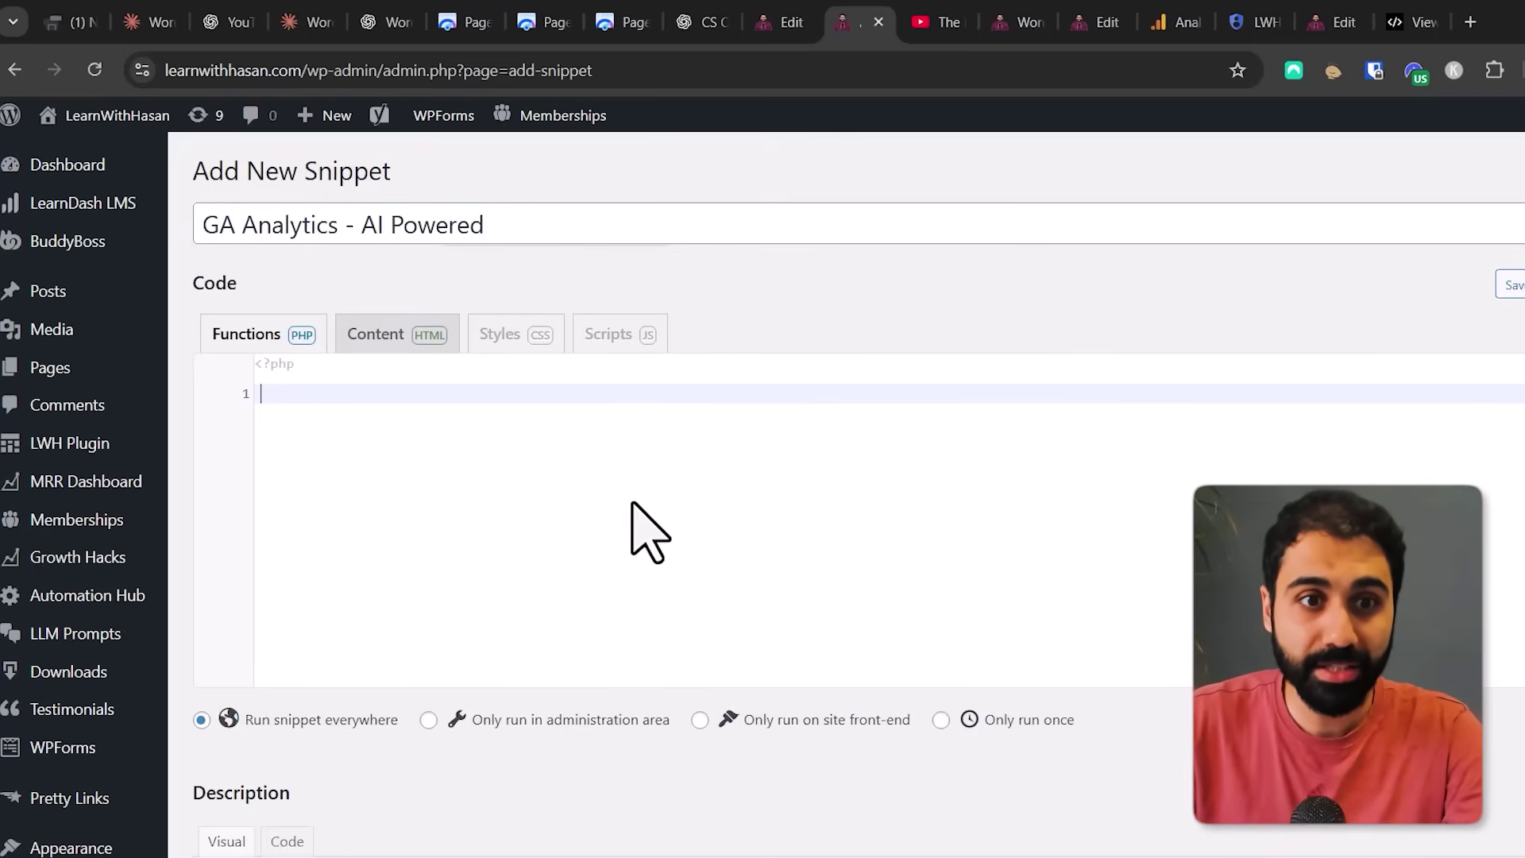
key(ctrl+v)
key(ctrl+Home)
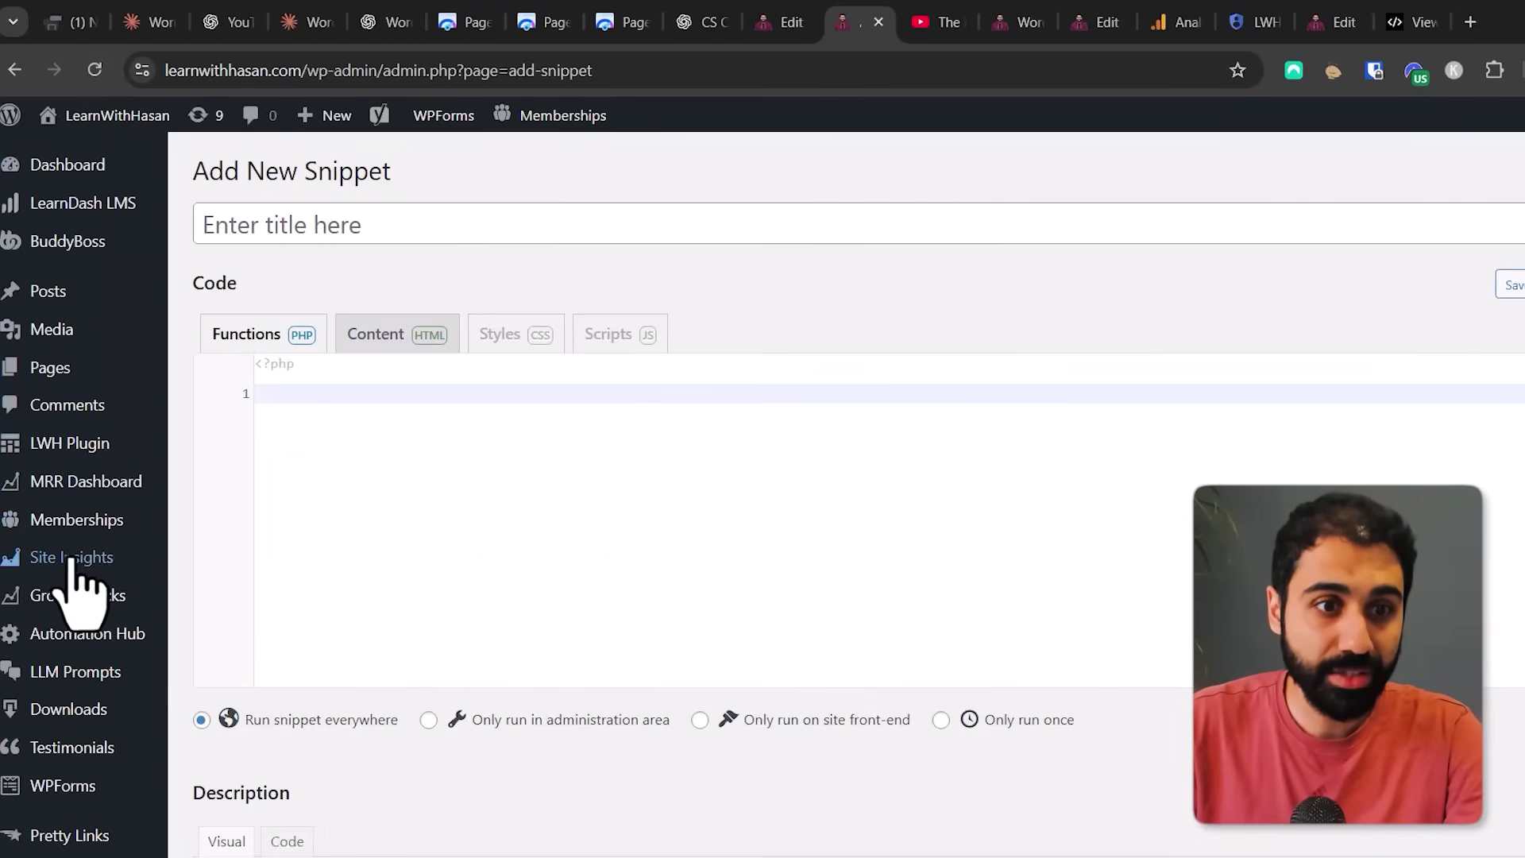
mouse_move(117, 561)
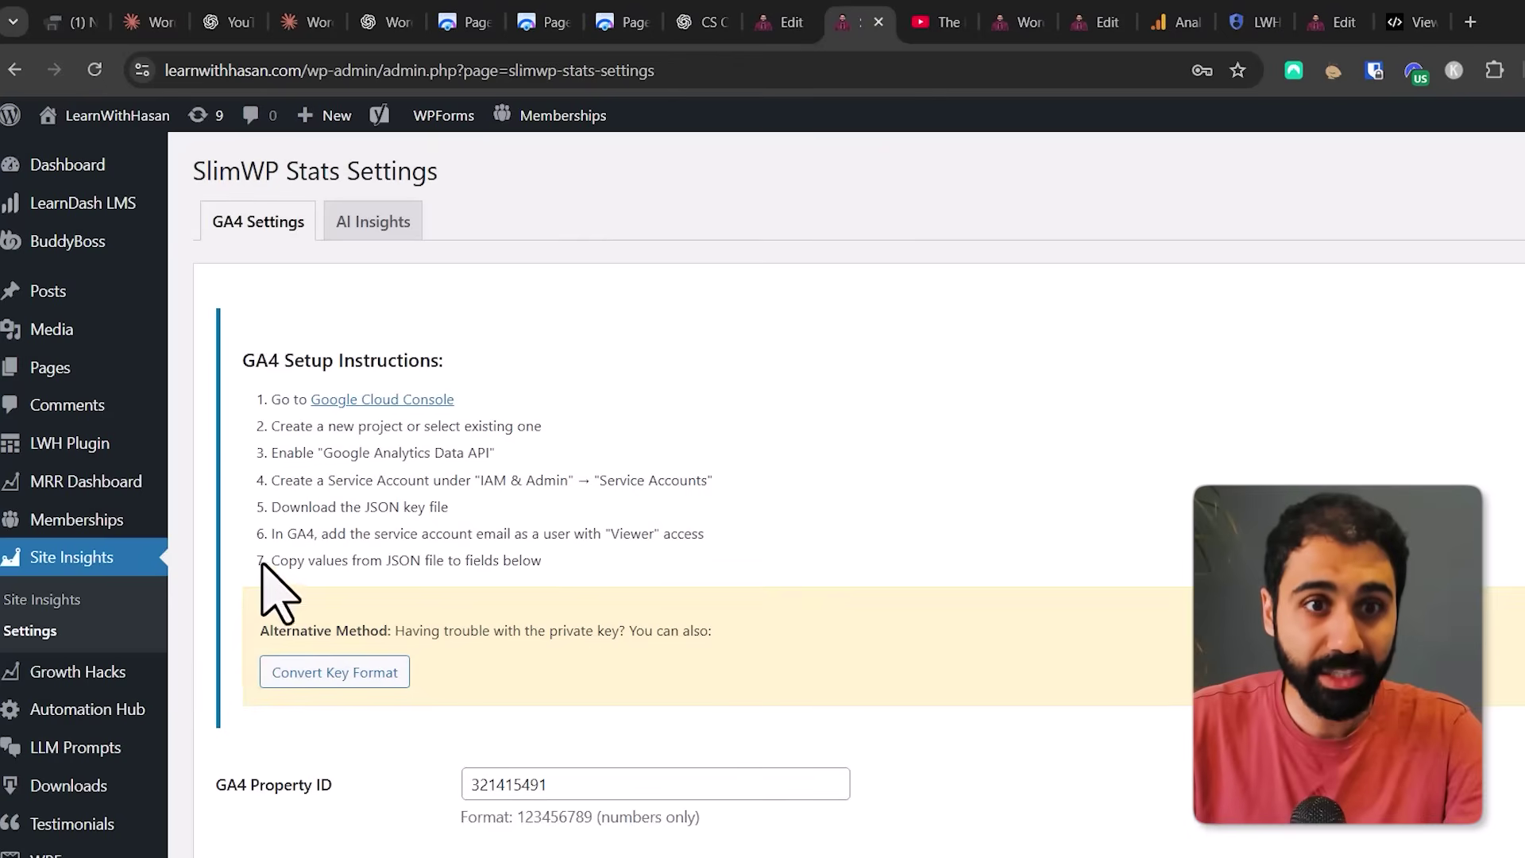
Step: Check the AI Insights settings for the GPT-4 Turbo model, then go to the Site Insights dashboard
click(367, 226)
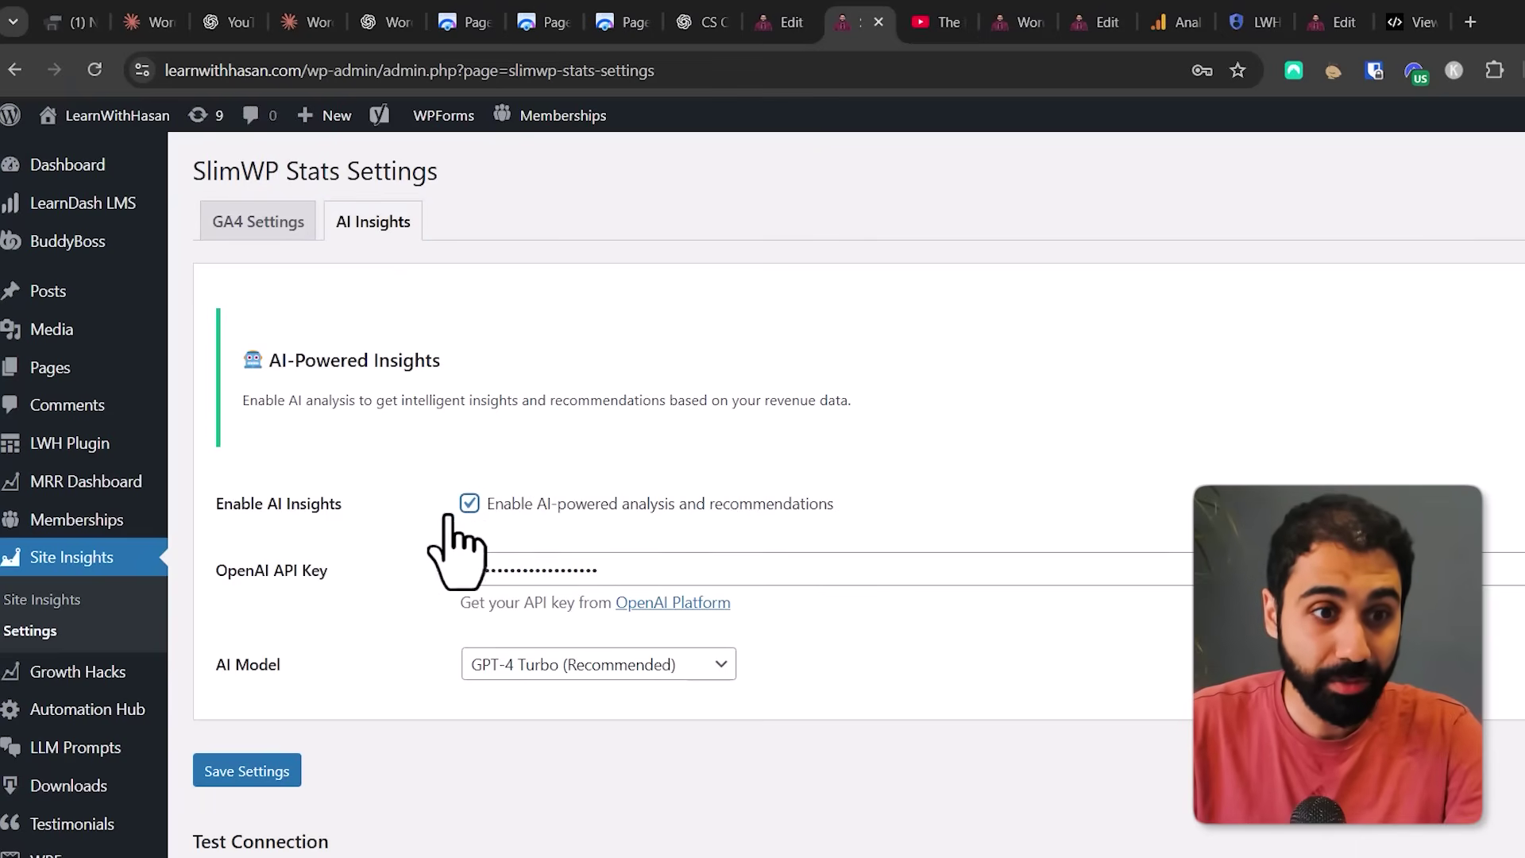
click(85, 596)
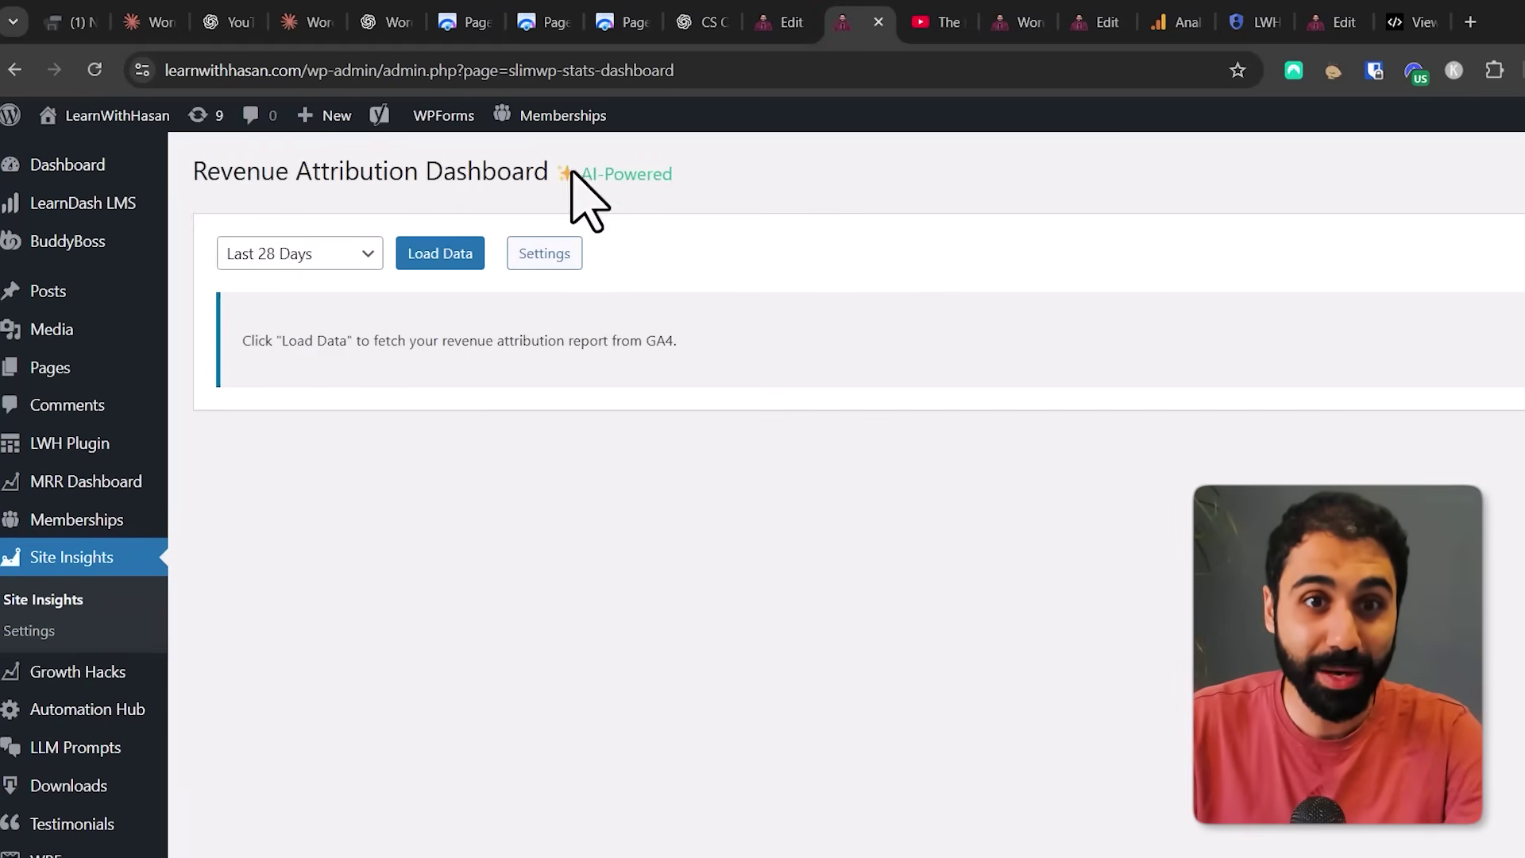
Step: Load 28 days of GA4 revenue data, generate AI insights, and scroll through the recommendations and issues
click(462, 252)
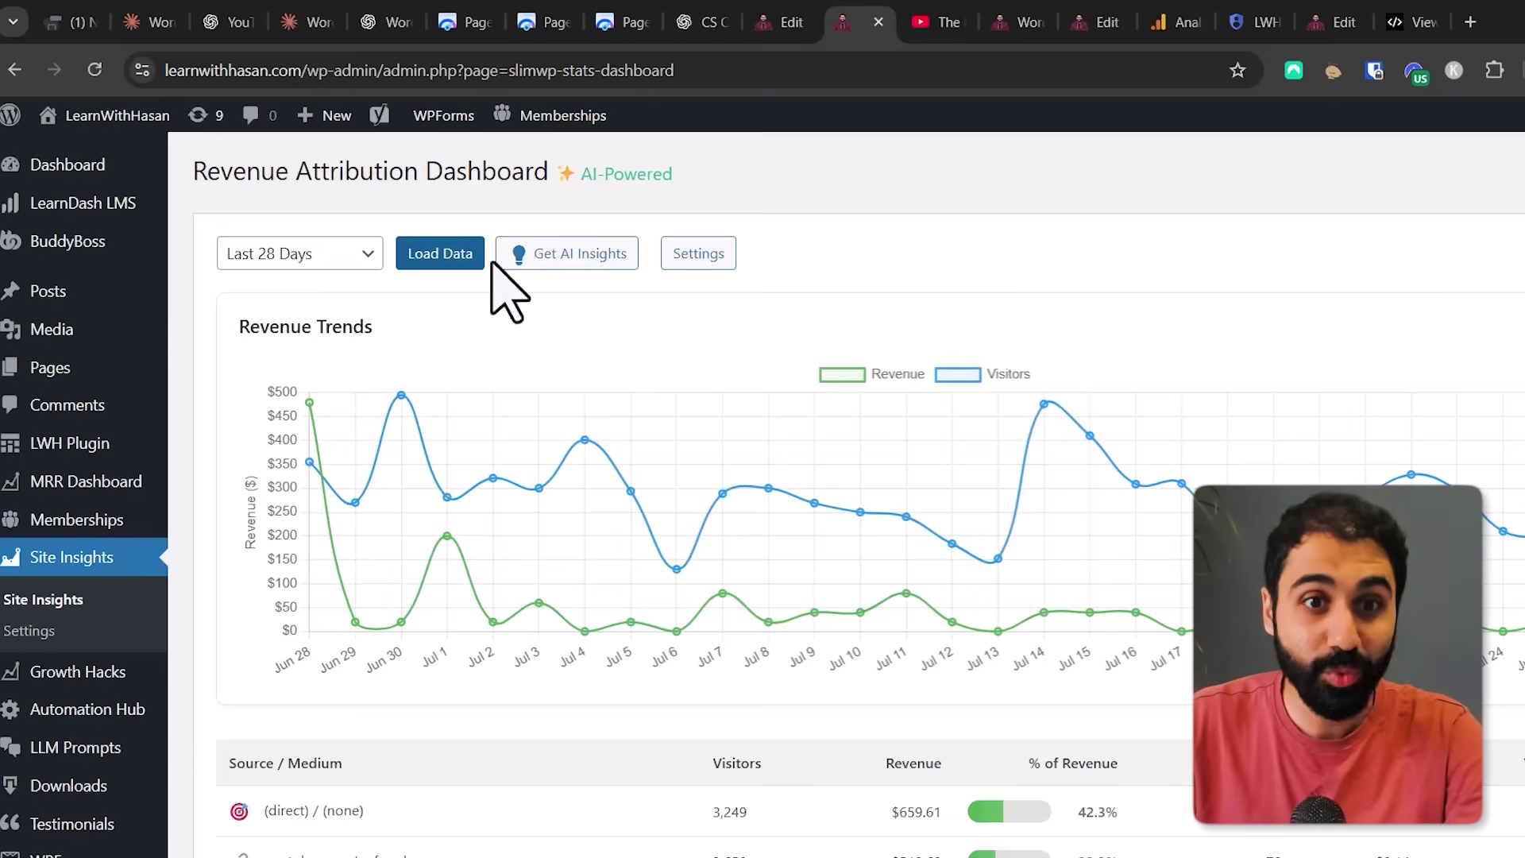
click(552, 255)
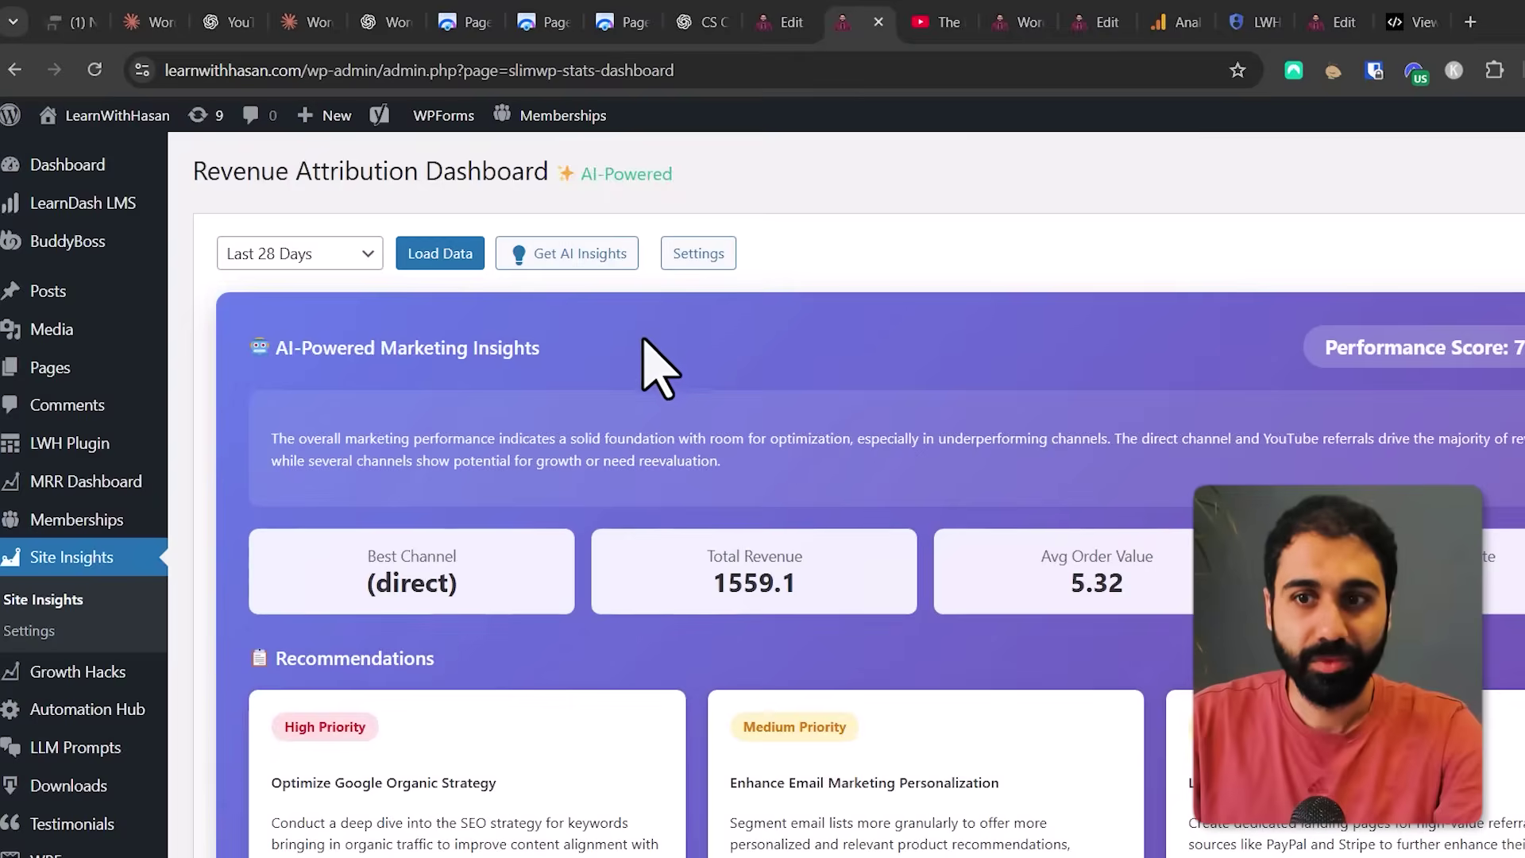
scroll(861, 367, down, 1)
scroll(612, 459, down, 2)
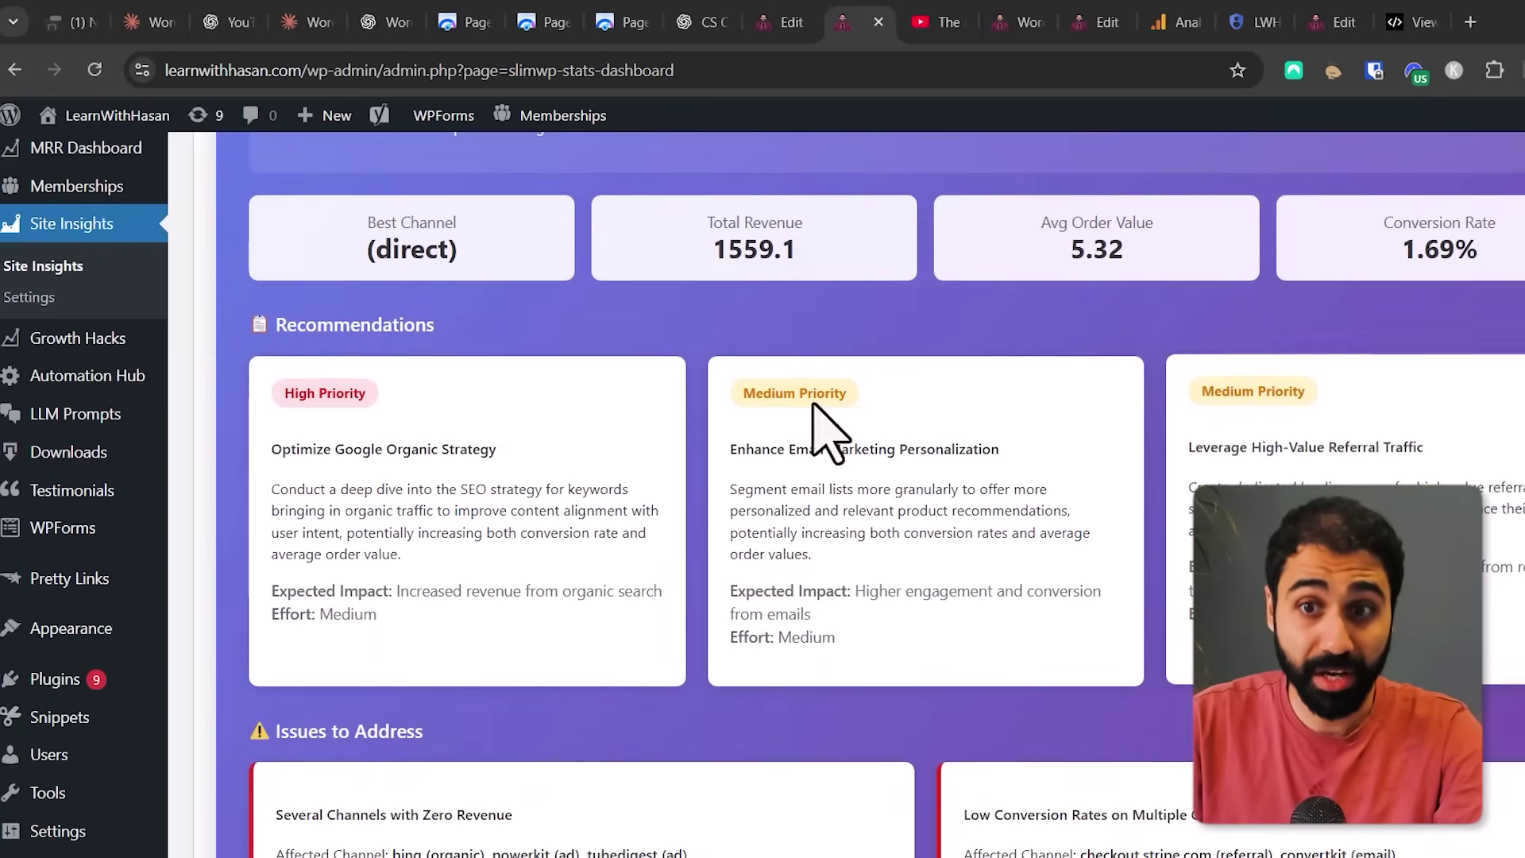
scroll(565, 421, down, 3)
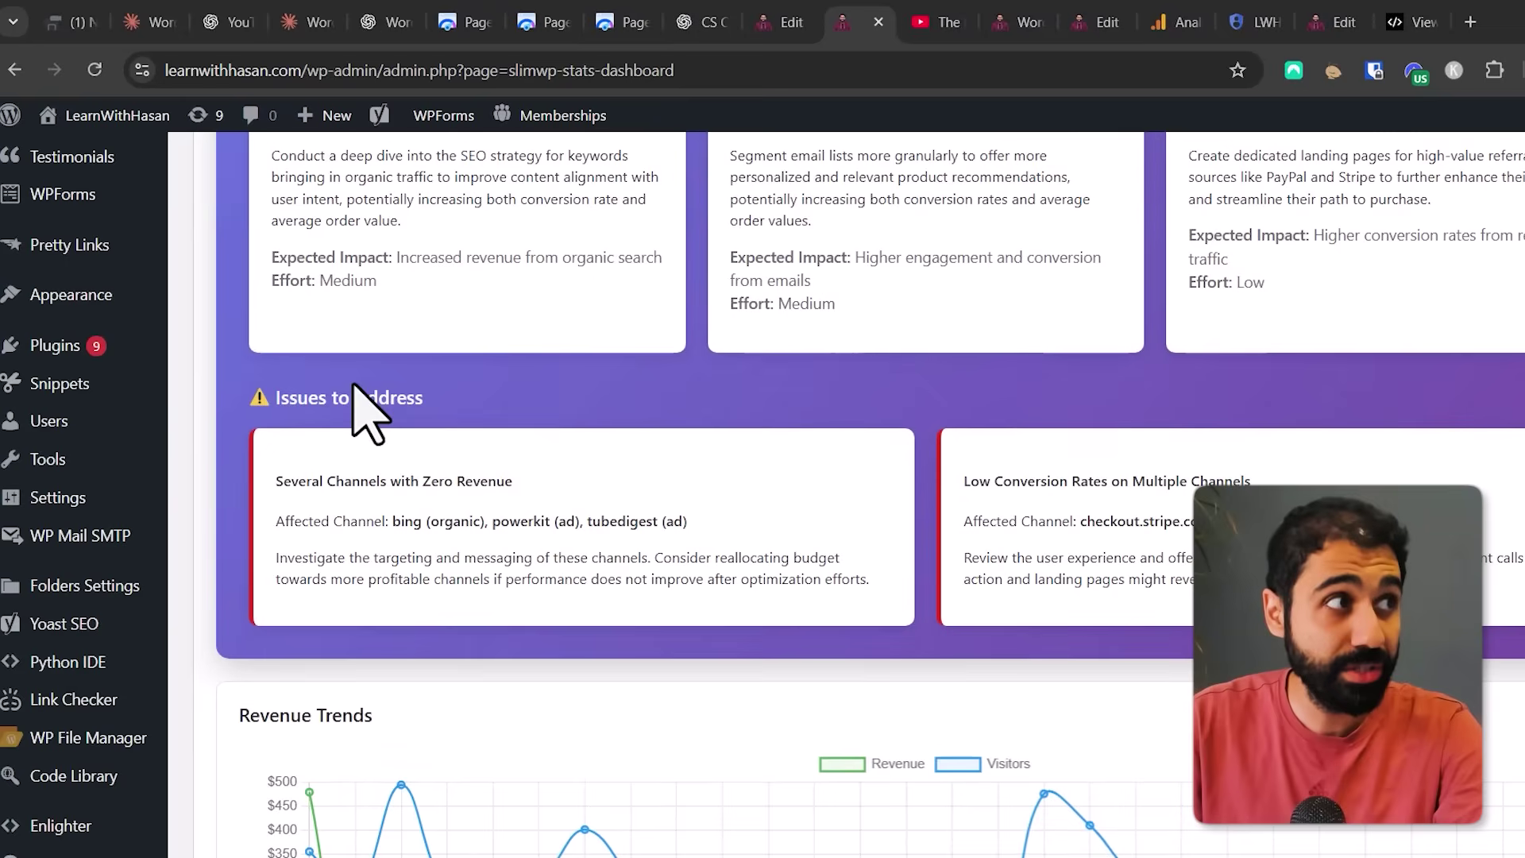